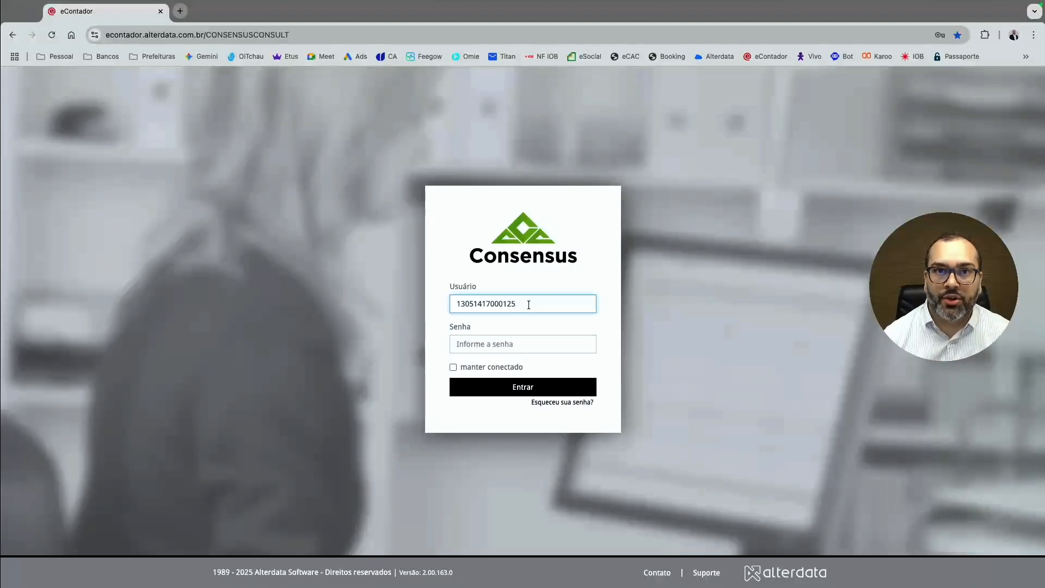
Enter the account password in the Senha field and log in to the portal
{"action": "key", "text": "Tab"}
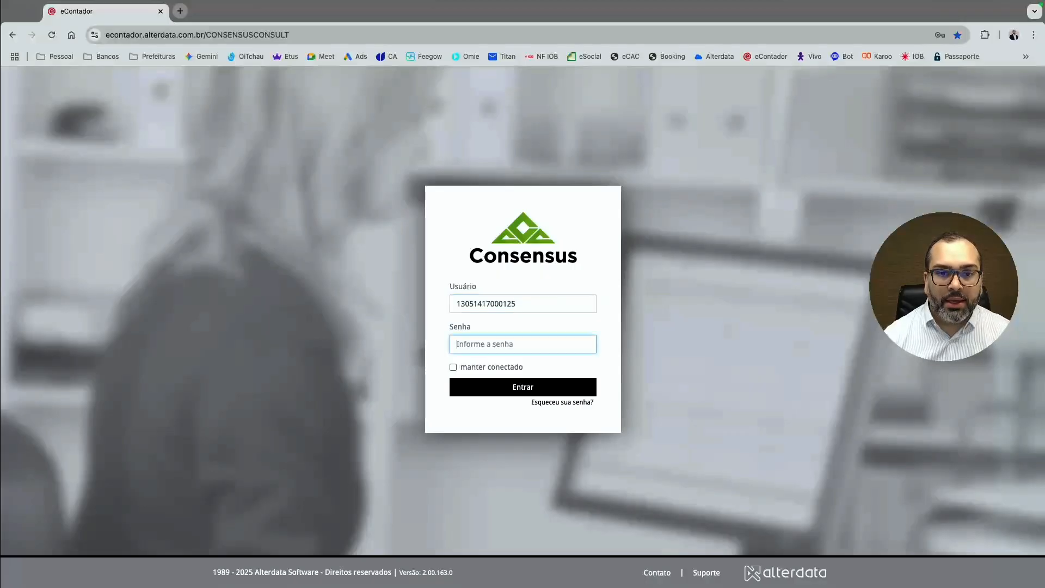
{"action": "type", "text": "•••"}
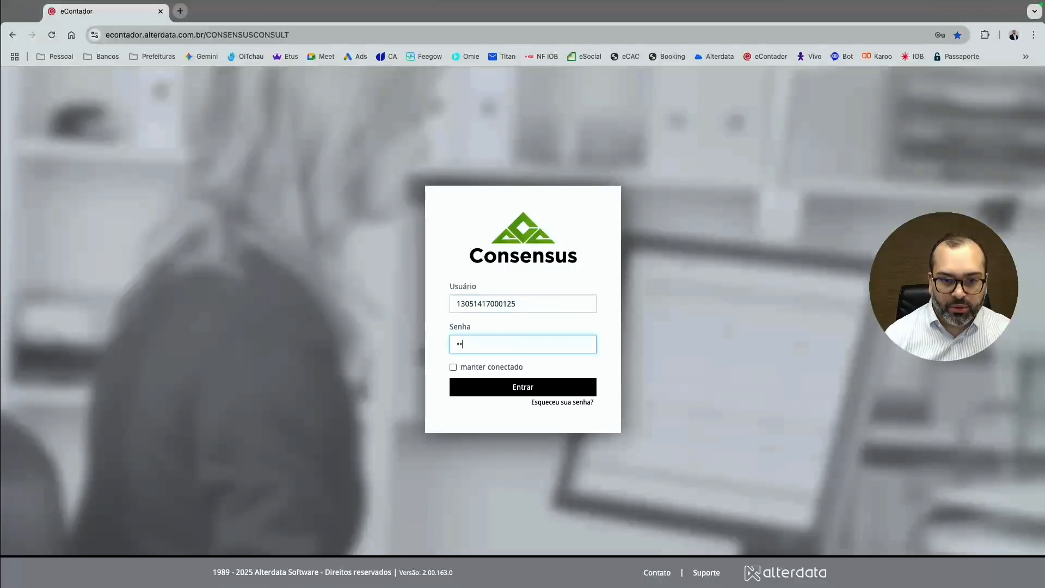
{"action": "key", "text": "BackSpace"}
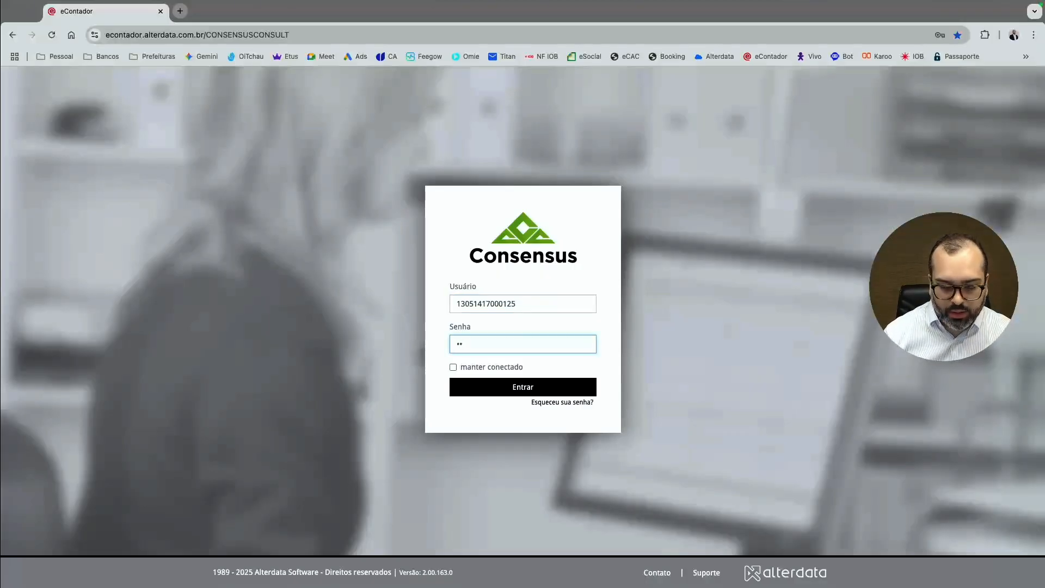
{"action": "type", "text": "•••••••"}
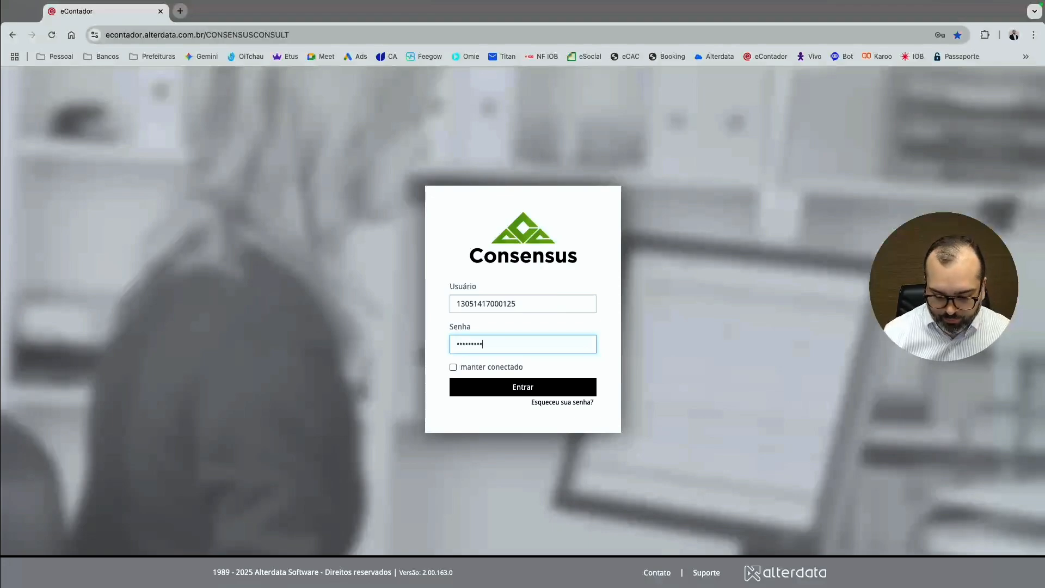
{"action": "left_click", "coordinate": [522, 385]}
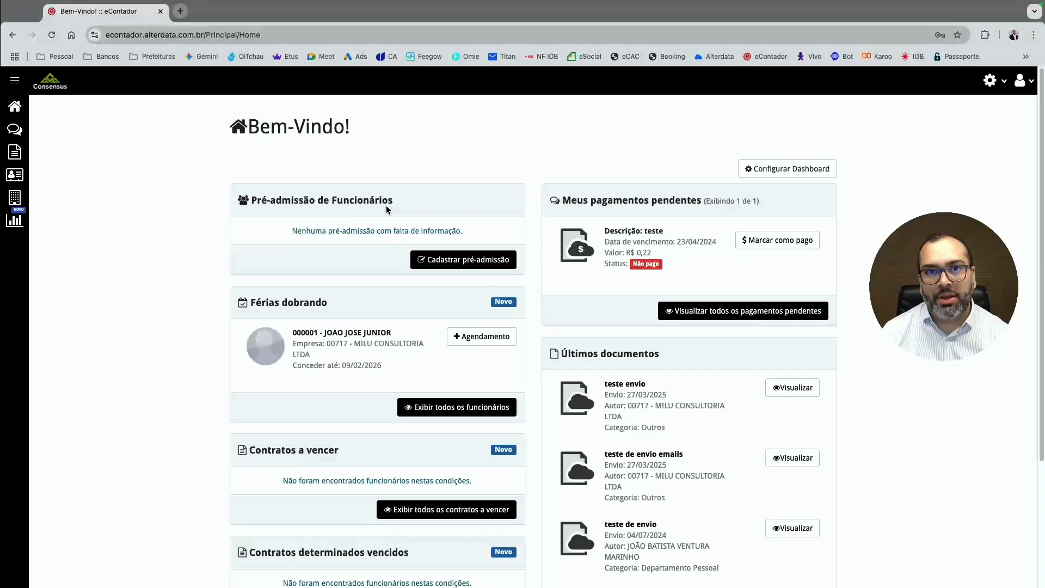
Examine the dashboard panels for pre-admissions, vacations, contracts, open service requests, pending payments and latest documents
{"action": "scroll", "coordinate": [390, 207], "scroll_direction": "down", "scroll_amount": 2}
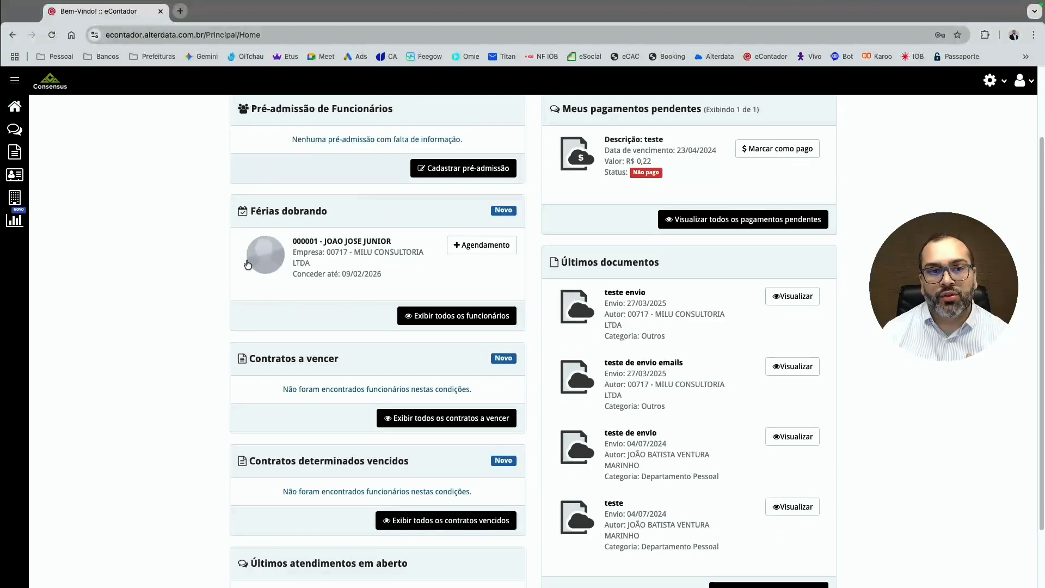
{"action": "scroll", "coordinate": [416, 260], "scroll_direction": "down", "scroll_amount": 1}
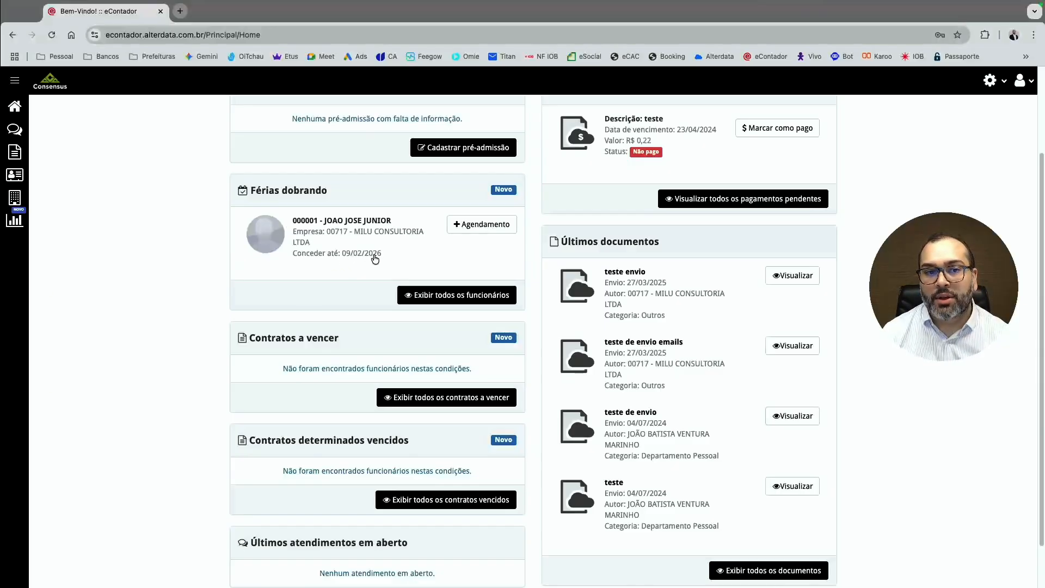
{"action": "scroll", "coordinate": [370, 267], "scroll_direction": "down", "scroll_amount": 2}
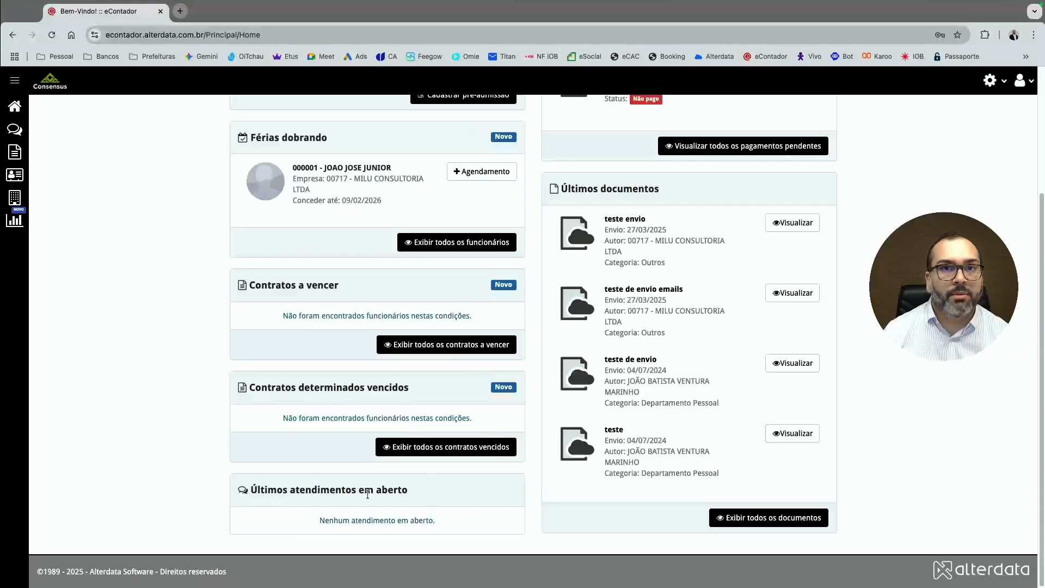
{"action": "scroll", "coordinate": [421, 487], "scroll_direction": "up", "scroll_amount": 4}
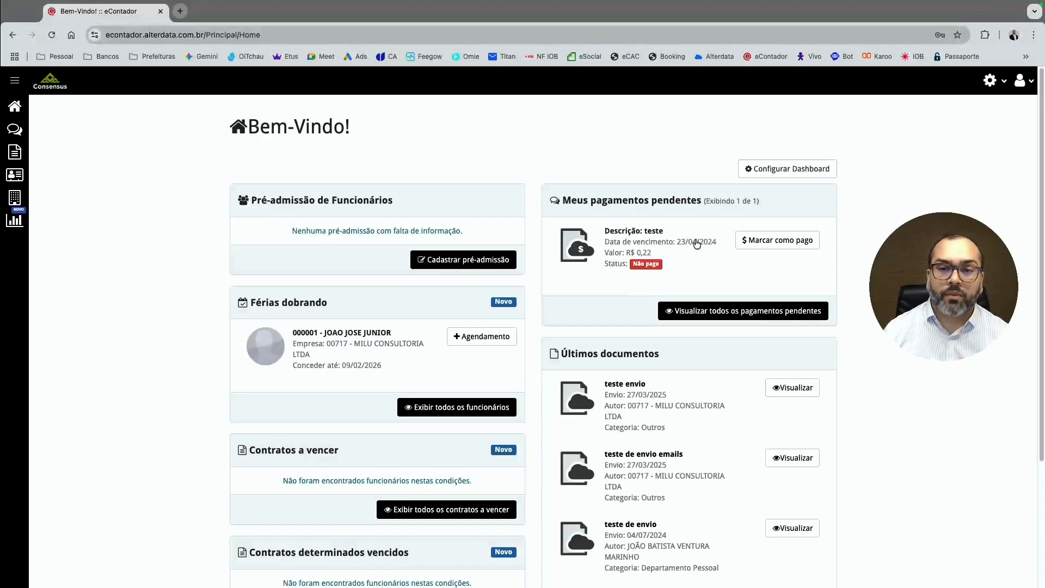
{"action": "scroll", "coordinate": [679, 252], "scroll_direction": "down", "scroll_amount": 1}
{"action": "scroll", "coordinate": [679, 252], "scroll_direction": "down", "scroll_amount": 2}
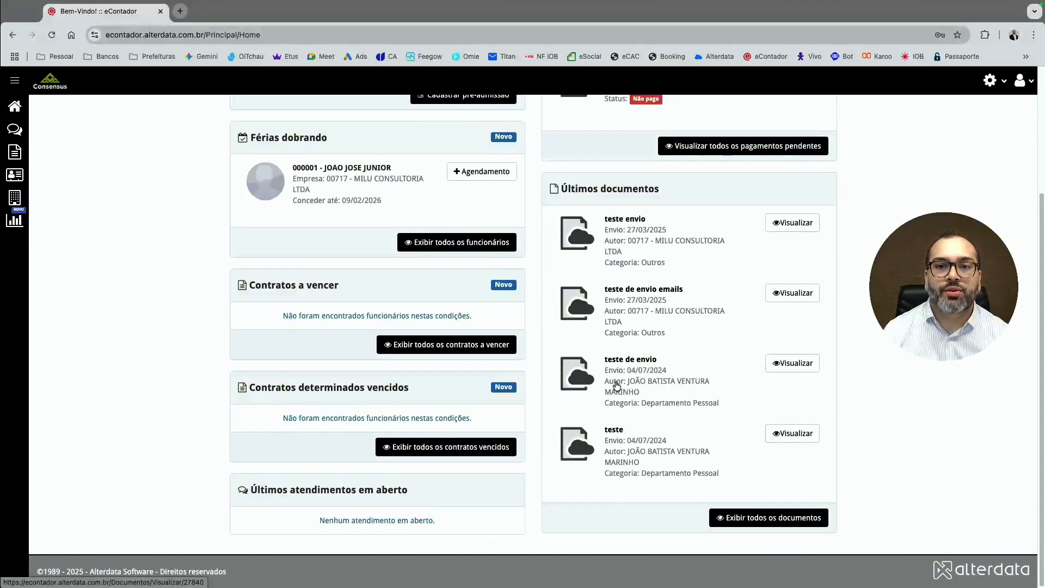
{"action": "scroll", "coordinate": [629, 376], "scroll_direction": "up", "scroll_amount": 3}
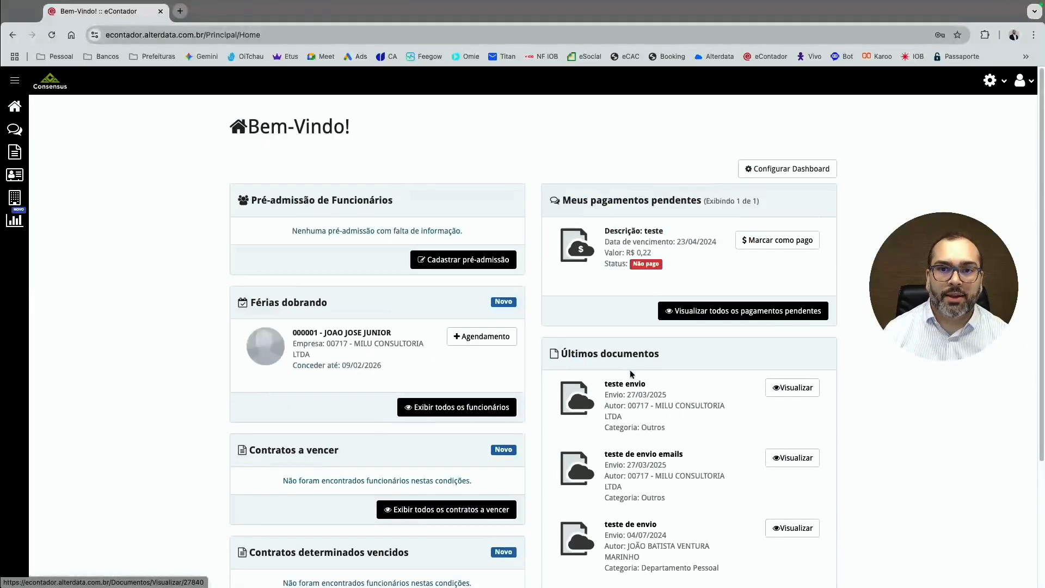
{"action": "left_click", "coordinate": [1017, 83]}
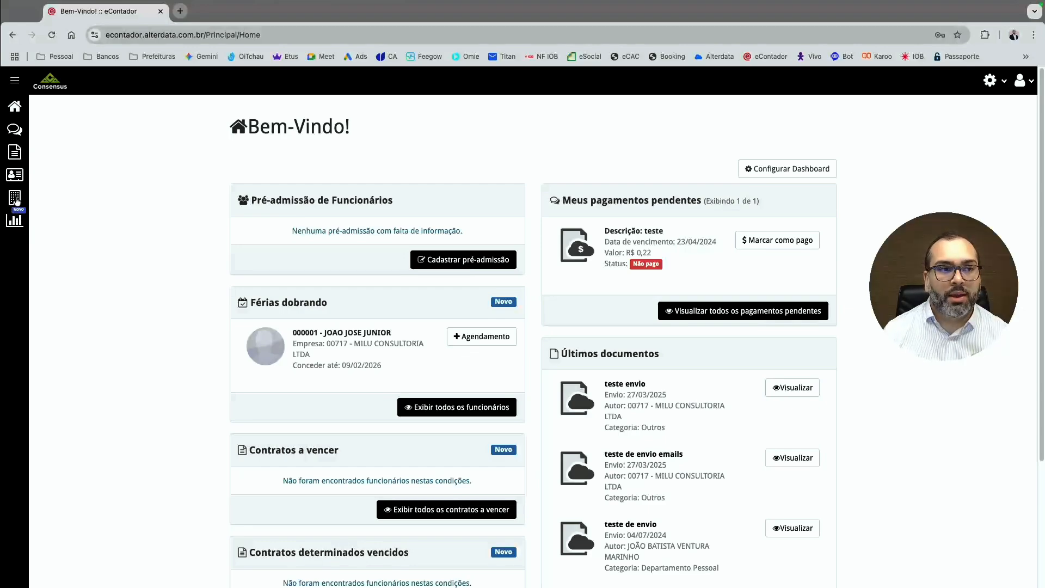
Open the Atendimentos page to view the list of service requests
{"action": "left_click", "coordinate": [13, 111]}
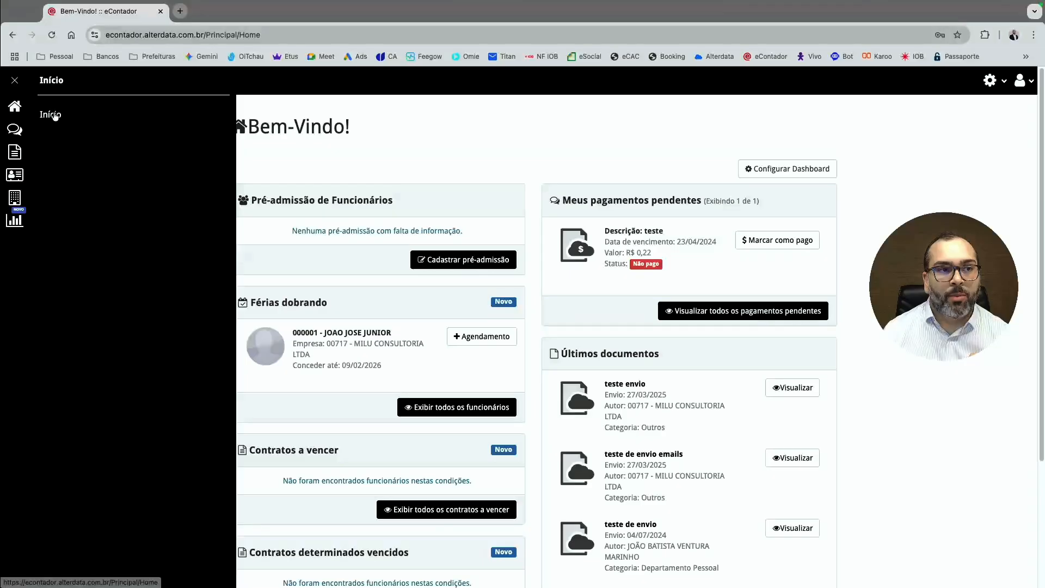
{"action": "left_click", "coordinate": [14, 108]}
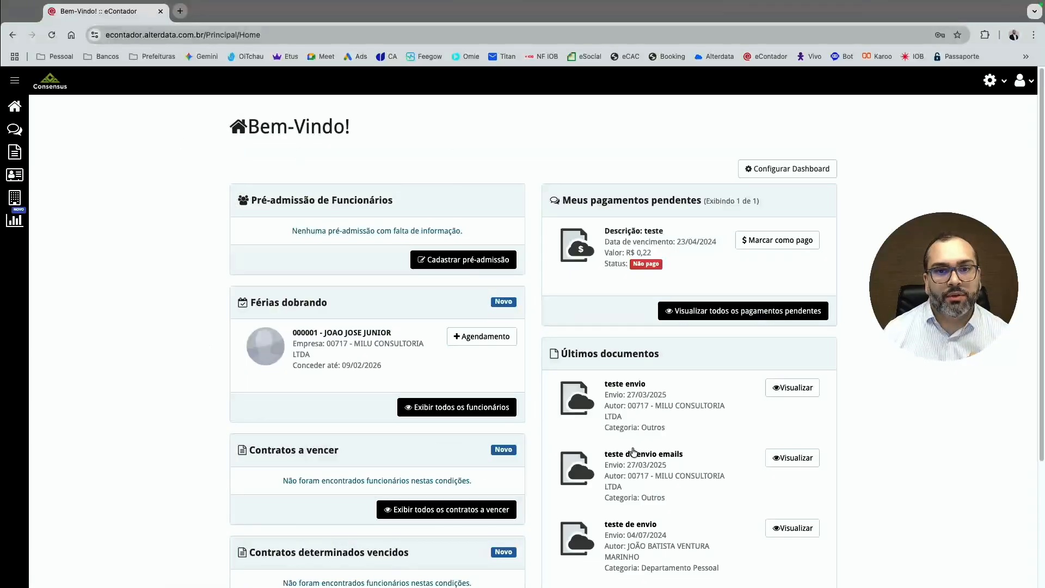
{"action": "left_click", "coordinate": [15, 130]}
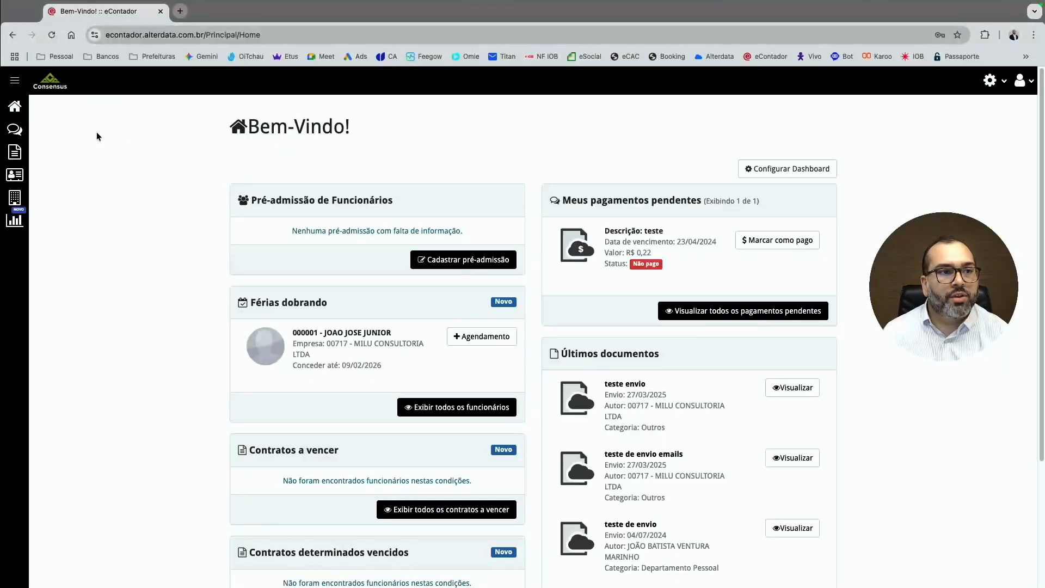
{"action": "left_click", "coordinate": [16, 129]}
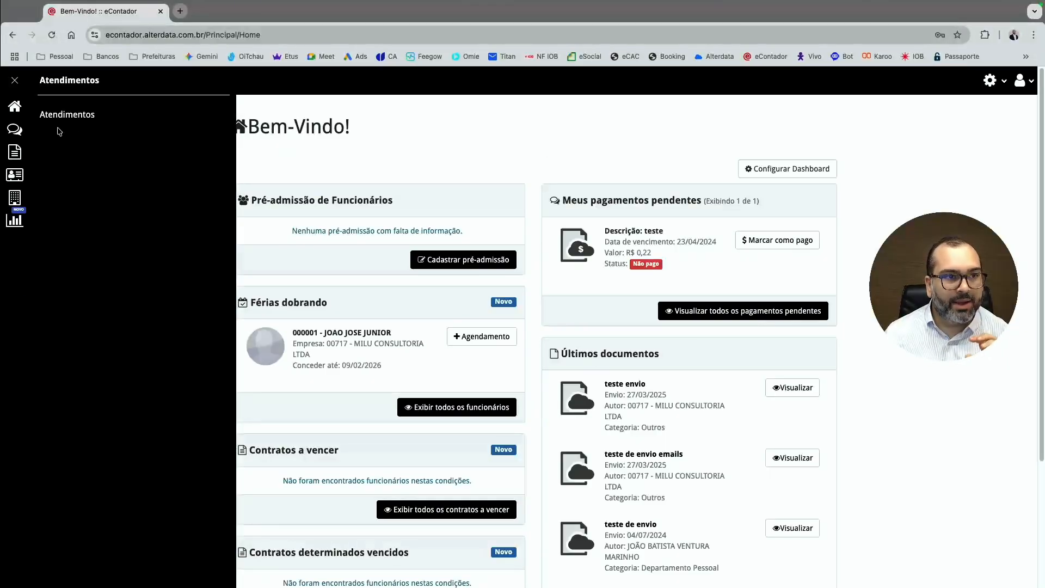
{"action": "left_click", "coordinate": [87, 116]}
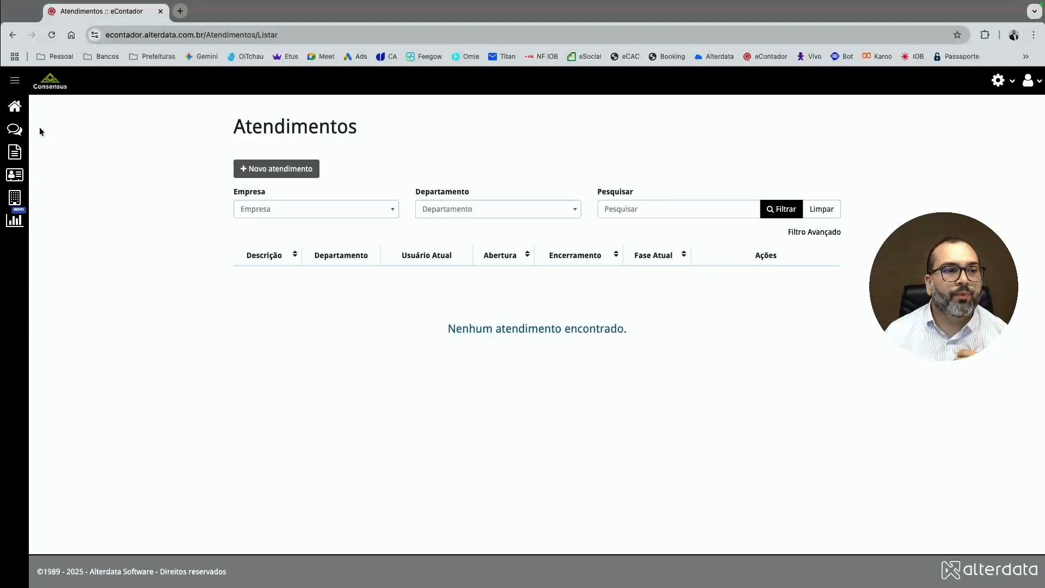
Open Documentos Gerais and review the received, sent, all and payable document lists, returning to the received ones
{"action": "left_click", "coordinate": [17, 153]}
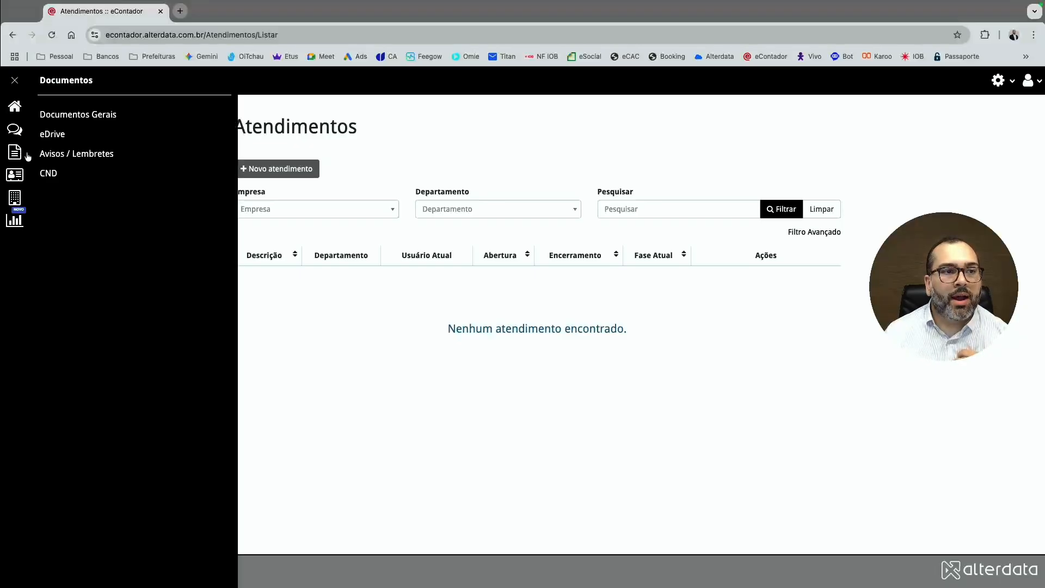
{"action": "left_click", "coordinate": [76, 122]}
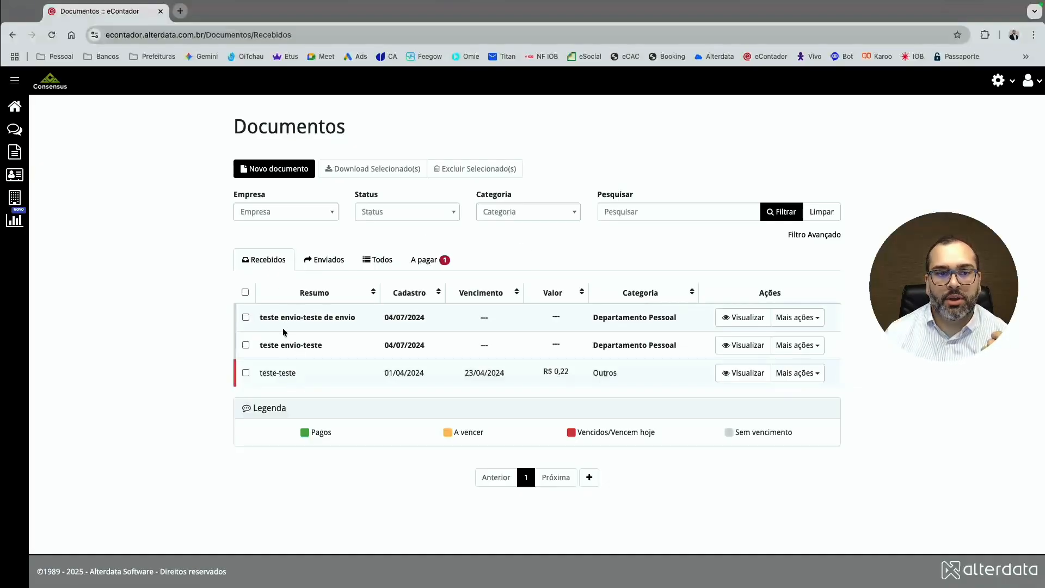
{"action": "left_click", "coordinate": [329, 260]}
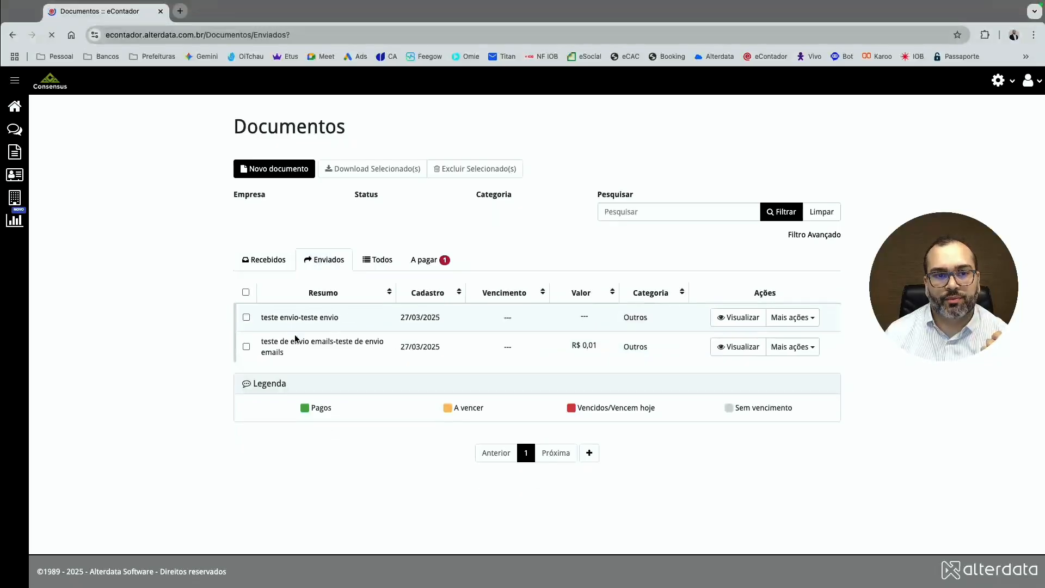
{"action": "left_click", "coordinate": [380, 261]}
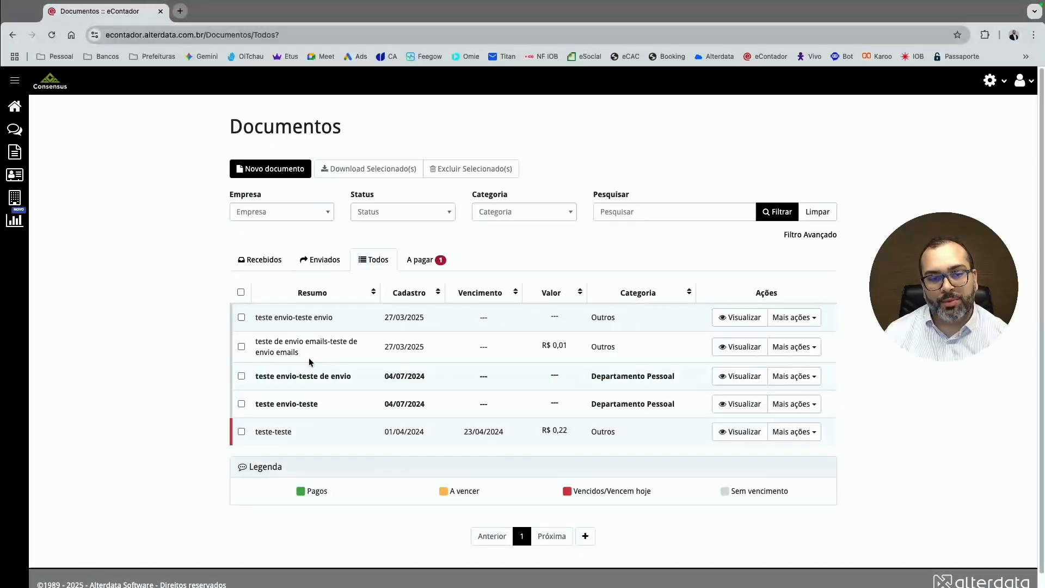
{"action": "left_click", "coordinate": [425, 259]}
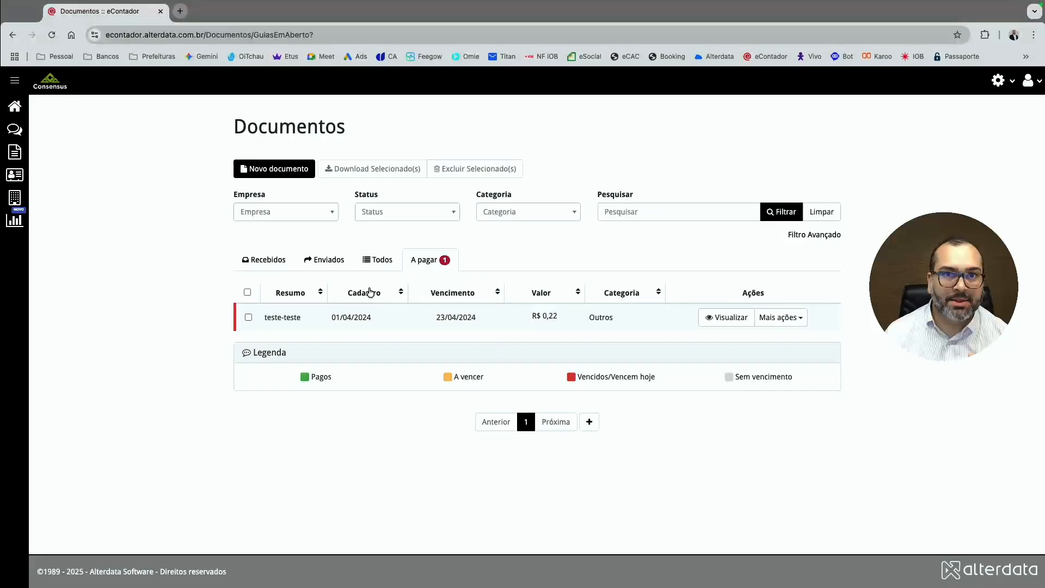
{"action": "left_click", "coordinate": [271, 266]}
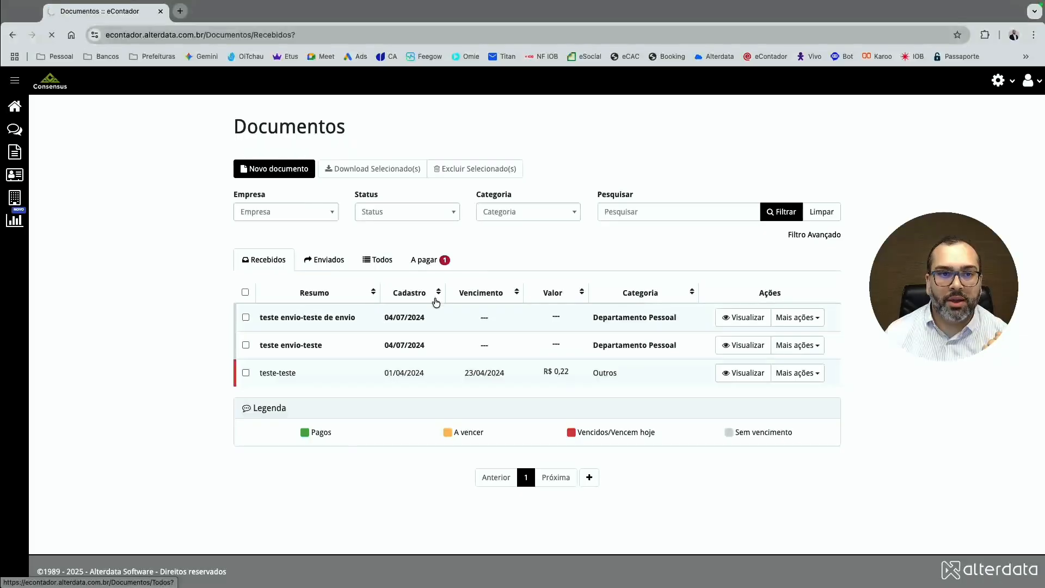
Start a new document and select MILU CONSULTORIA LTDA as its company
{"action": "left_click", "coordinate": [466, 303]}
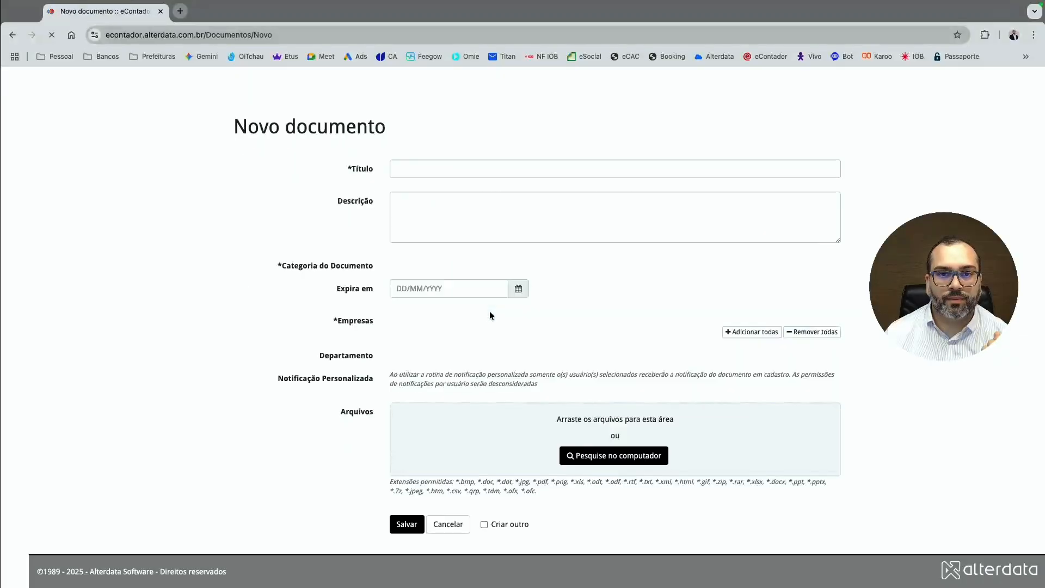
{"action": "left_click", "coordinate": [414, 196]}
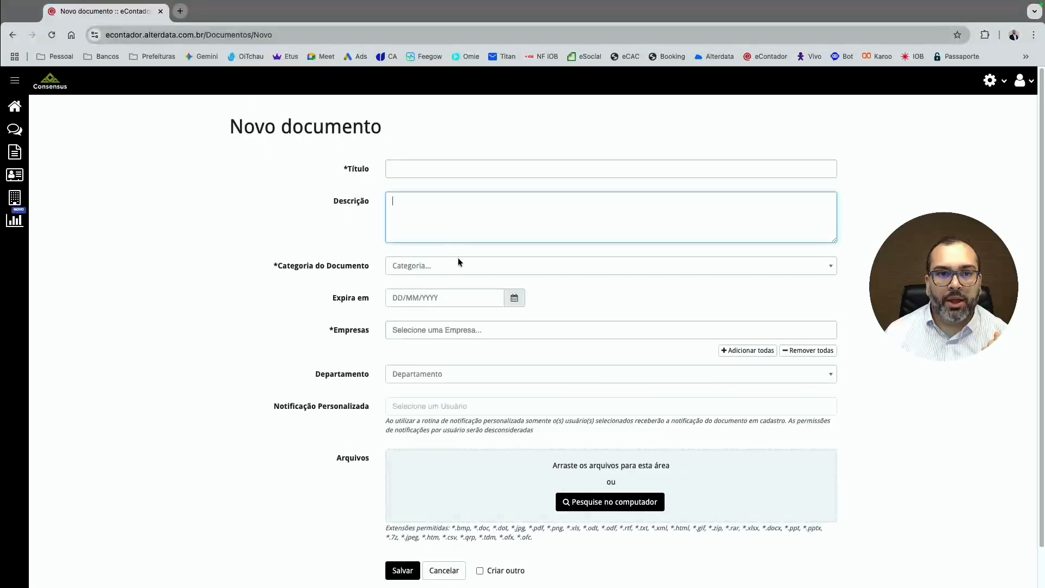
{"action": "scroll", "coordinate": [458, 257], "scroll_direction": "down", "scroll_amount": 1}
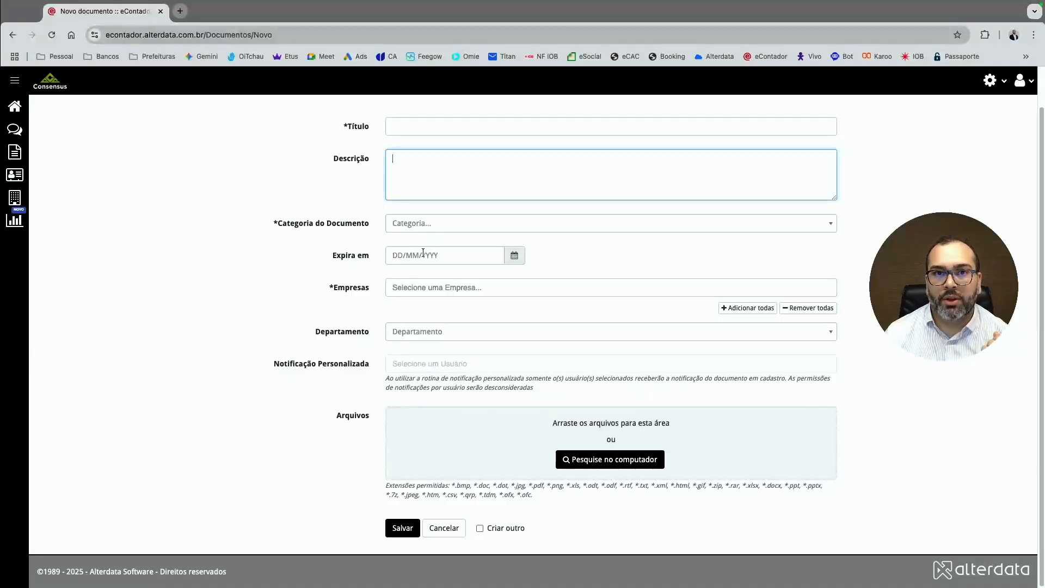
{"action": "left_click", "coordinate": [414, 292]}
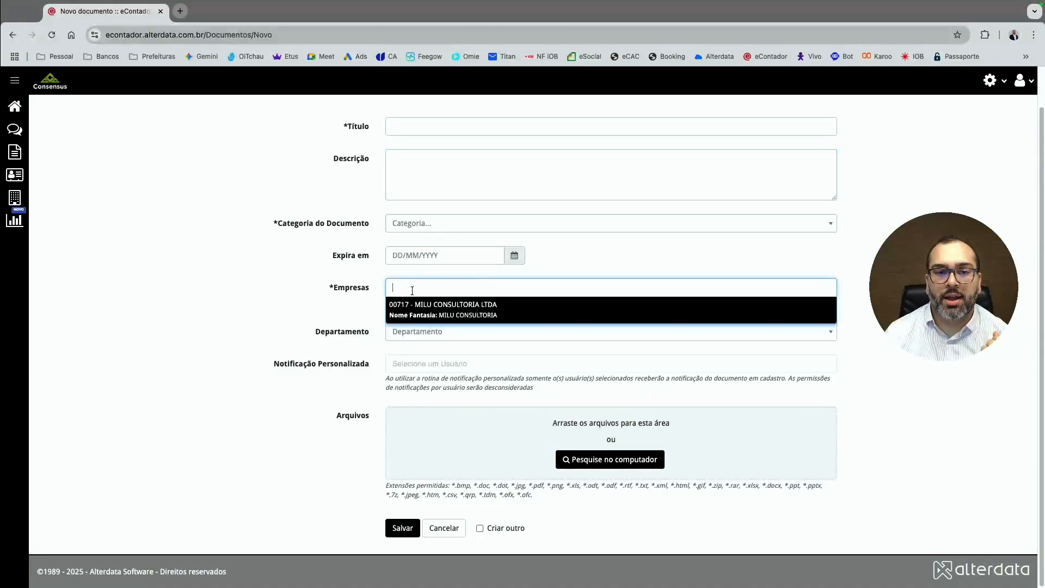
{"action": "left_click", "coordinate": [417, 314]}
Review the available departments and the users offered for custom notification in the new document form, leaving both unselected
{"action": "left_click", "coordinate": [425, 334]}
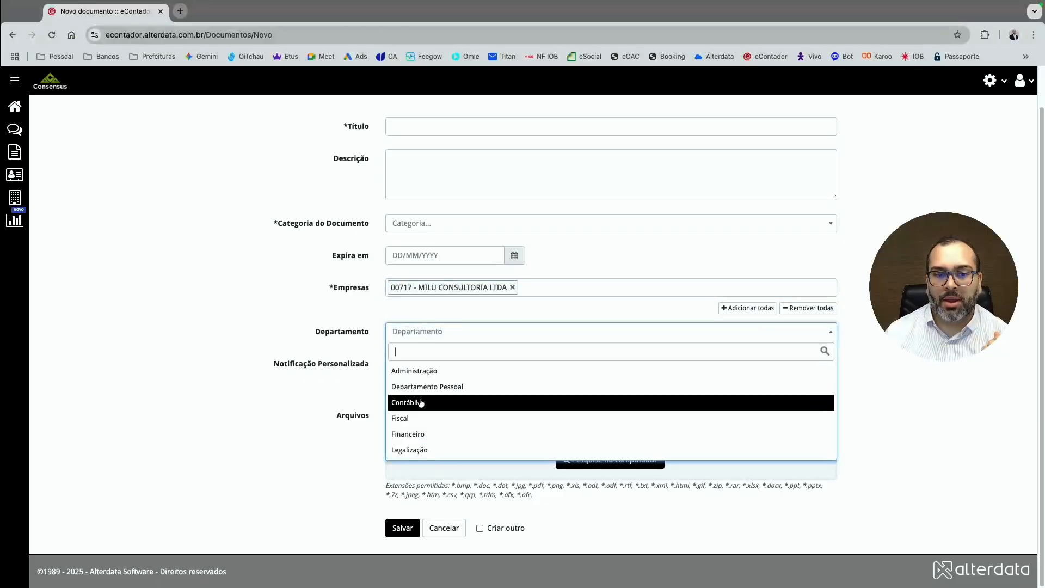
{"action": "left_click", "coordinate": [425, 337]}
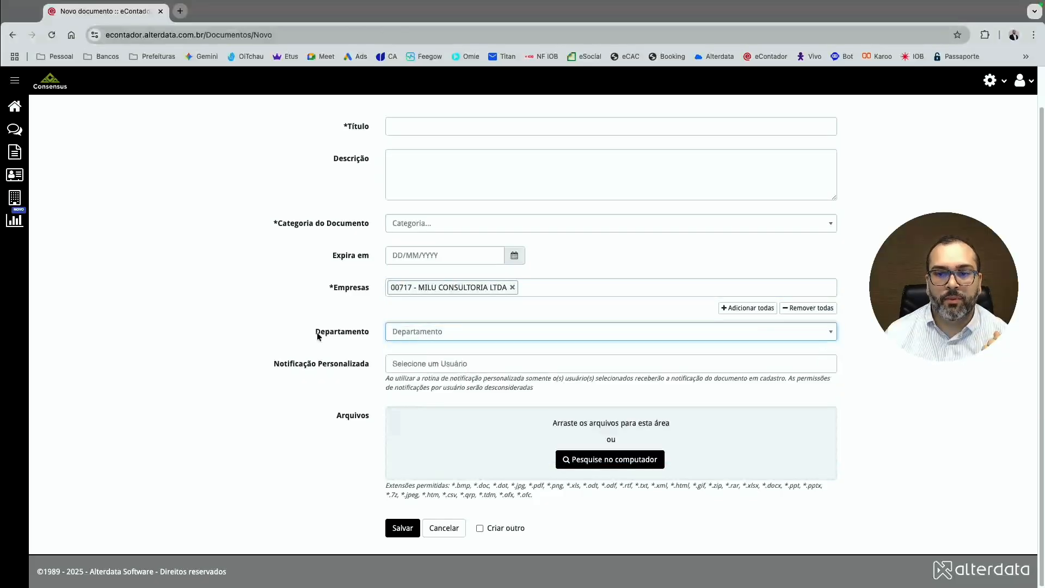
{"action": "left_click", "coordinate": [413, 364]}
{"action": "scroll", "coordinate": [420, 451], "scroll_direction": "down", "scroll_amount": 5}
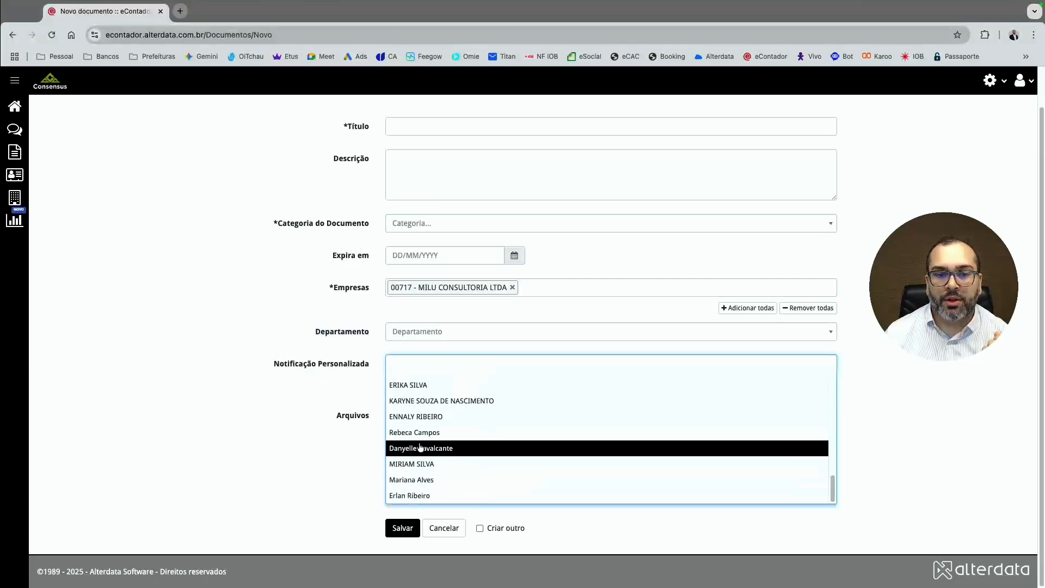
{"action": "scroll", "coordinate": [421, 451], "scroll_direction": "up", "scroll_amount": 5}
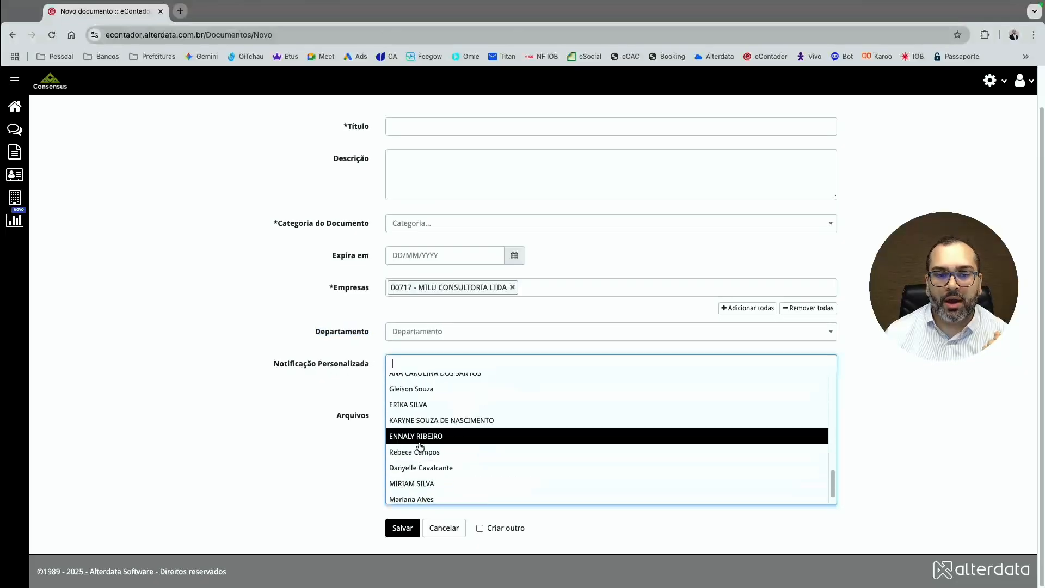
{"action": "left_click", "coordinate": [337, 363]}
{"action": "left_click", "coordinate": [336, 363]}
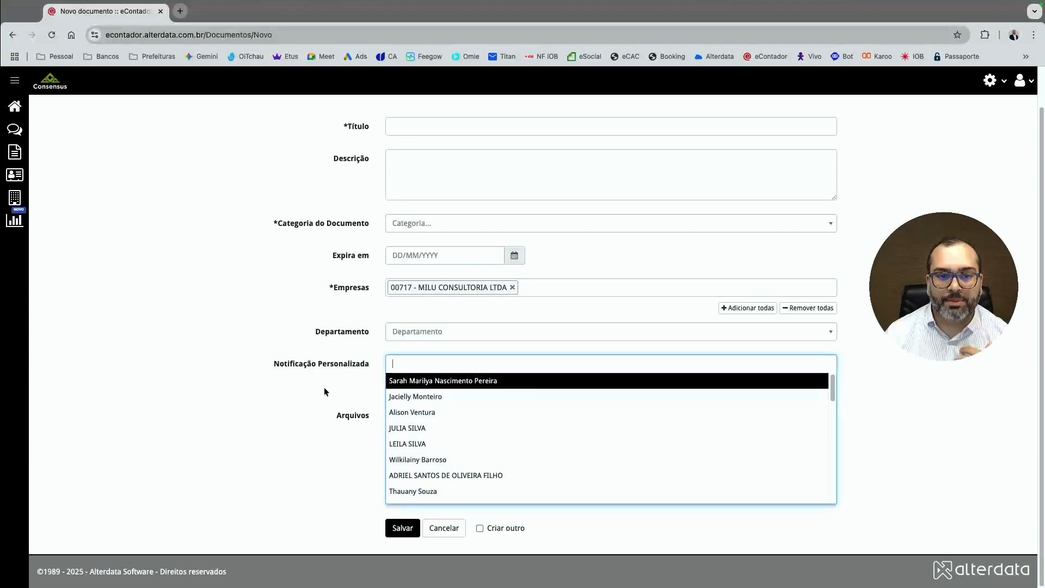
{"action": "left_click", "coordinate": [338, 411]}
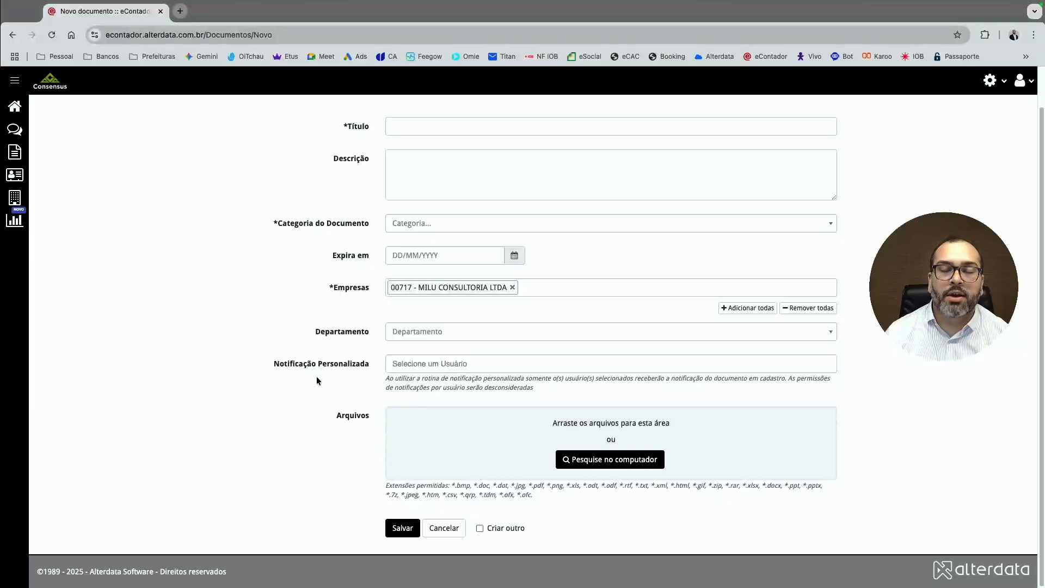
Open the eDrive section of the documents area
{"action": "left_click", "coordinate": [15, 154]}
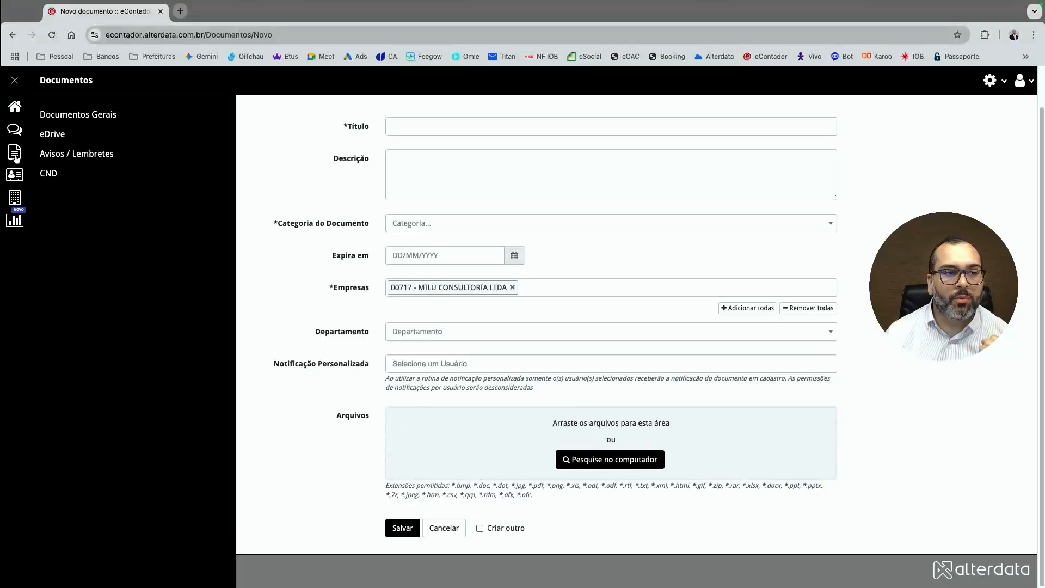
{"action": "left_click", "coordinate": [53, 136]}
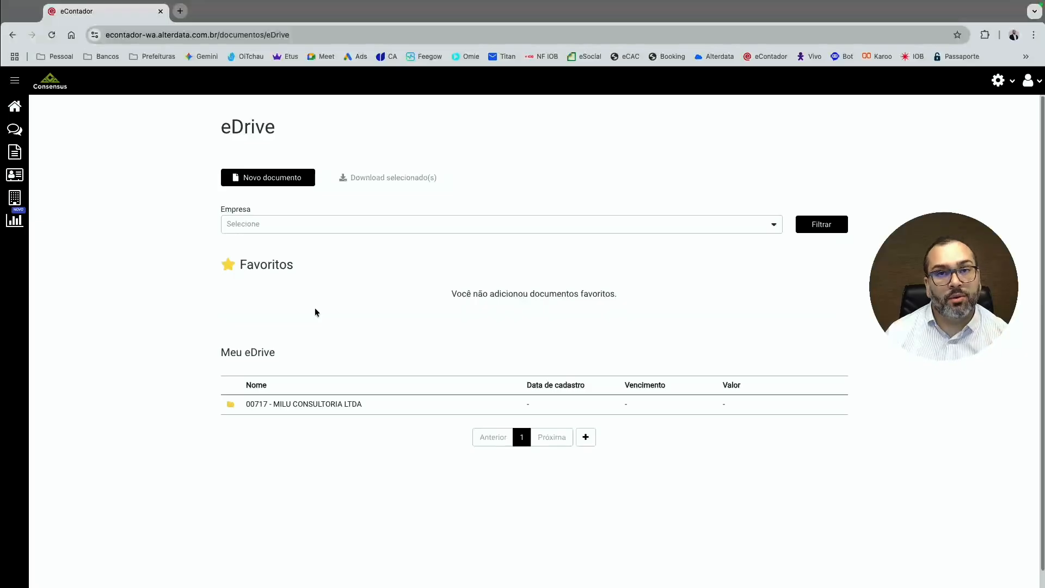
Browse the MILU CONSULTORIA LTDA folder in eDrive down to the 2024 Departamento Pessoal documents for Julho
{"action": "left_click", "coordinate": [301, 403]}
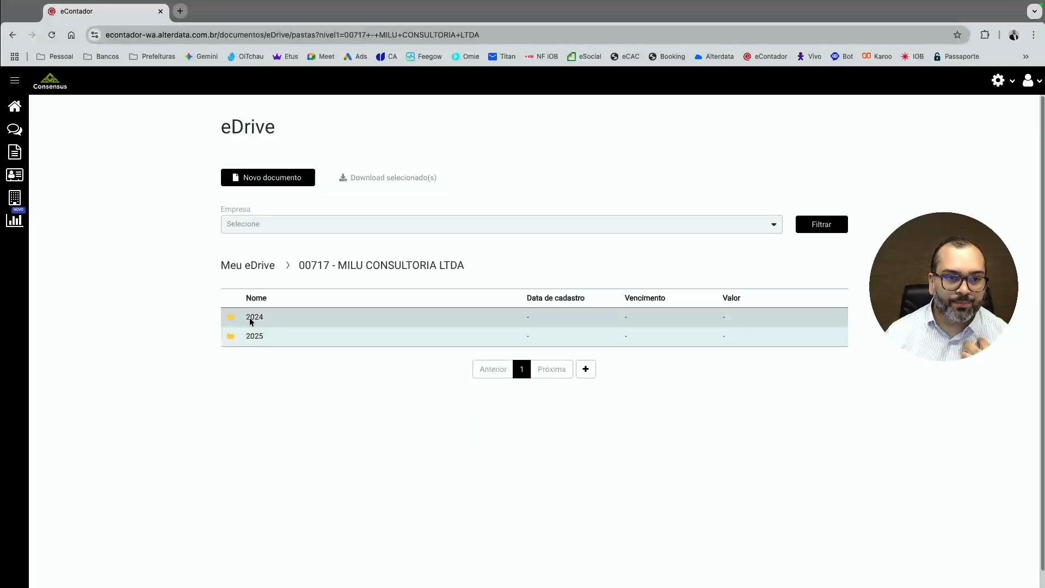
{"action": "left_click", "coordinate": [250, 322]}
{"action": "left_click", "coordinate": [278, 321]}
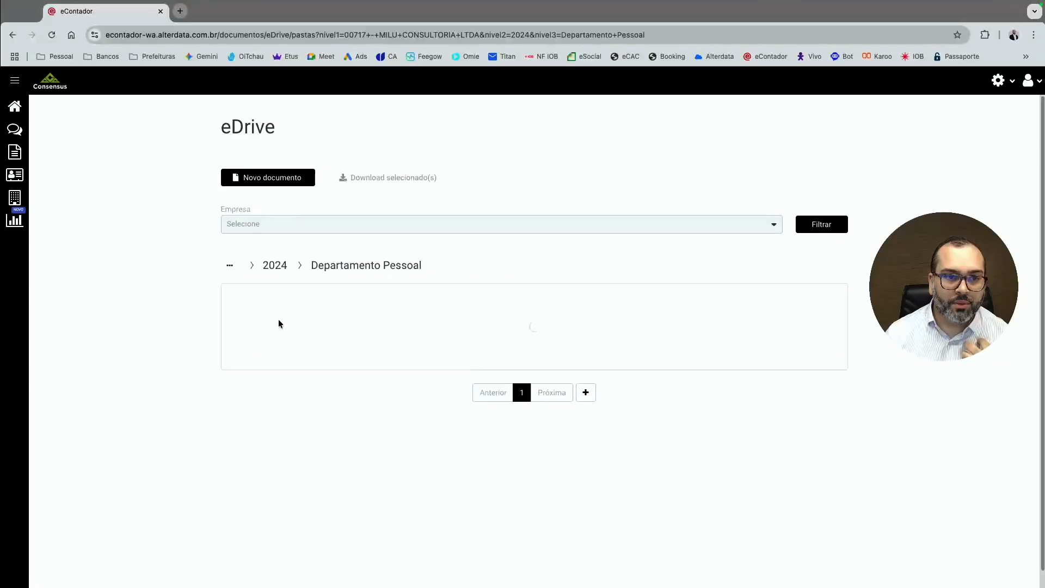
{"action": "left_click", "coordinate": [270, 317]}
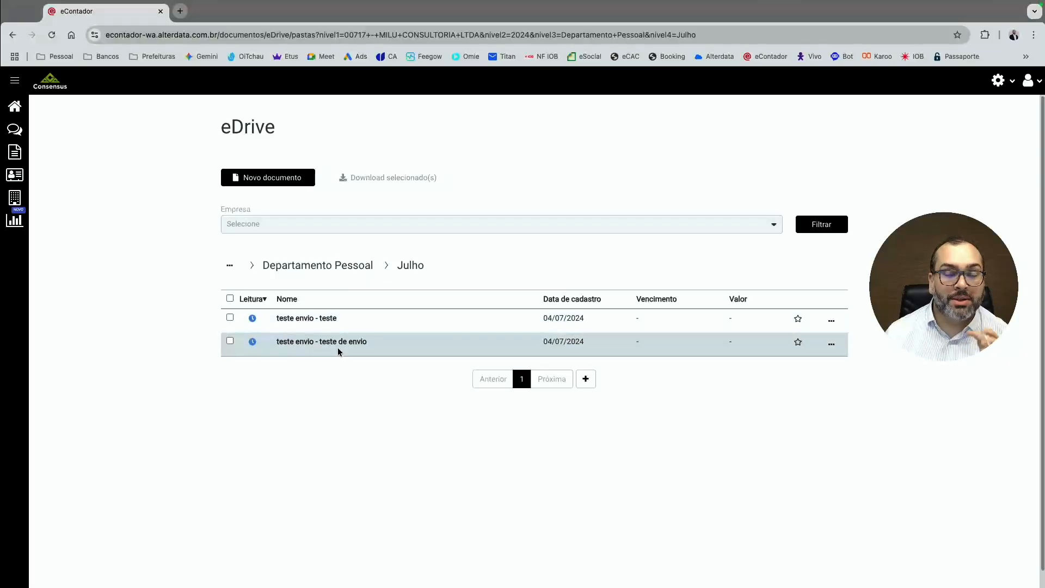
View the Avisos / Lembretes list and open the CND page of the documents area
{"action": "left_click", "coordinate": [19, 156]}
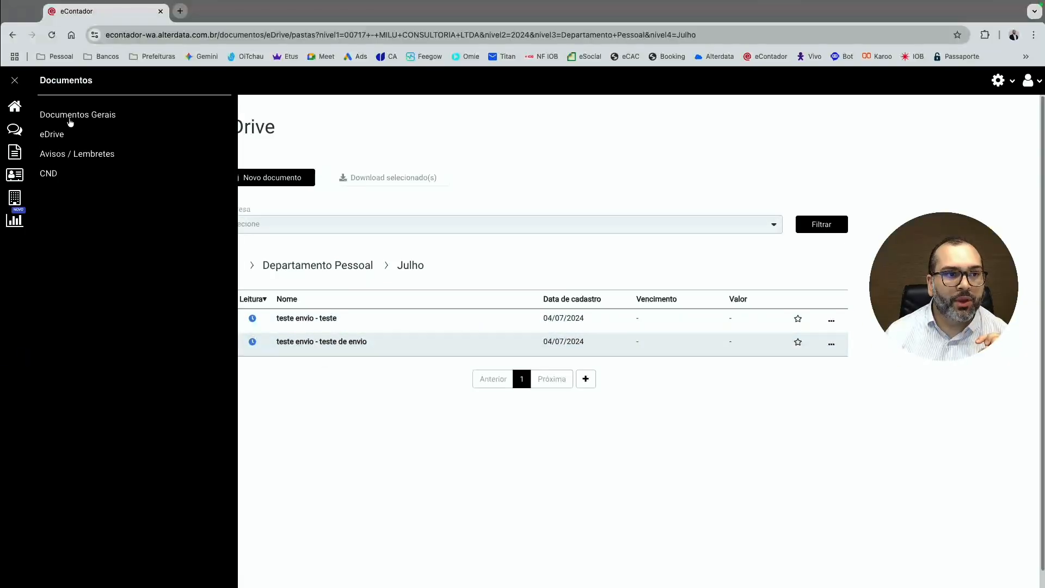
{"action": "left_click", "coordinate": [58, 155]}
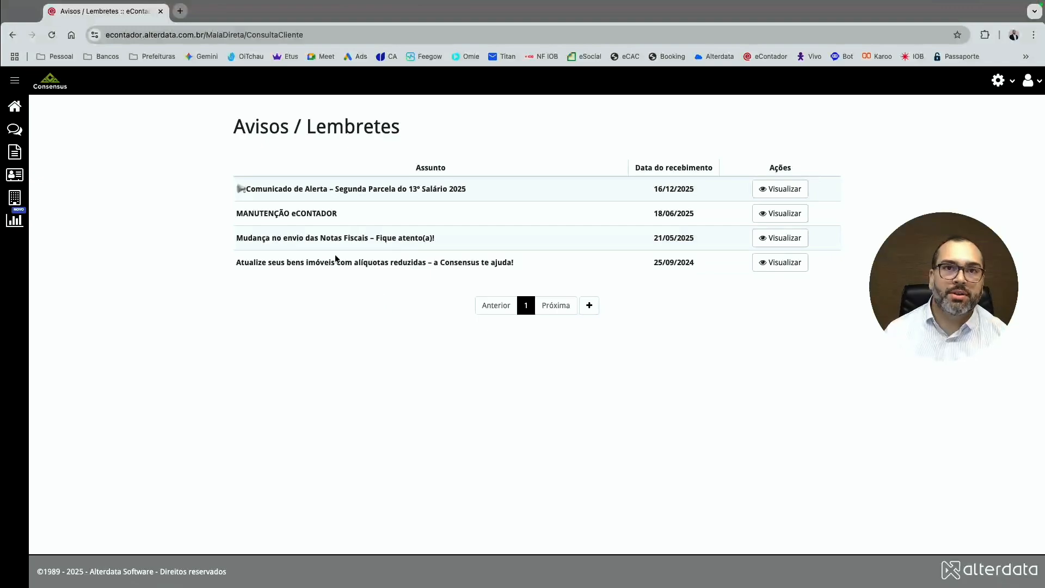
{"action": "left_click", "coordinate": [15, 152]}
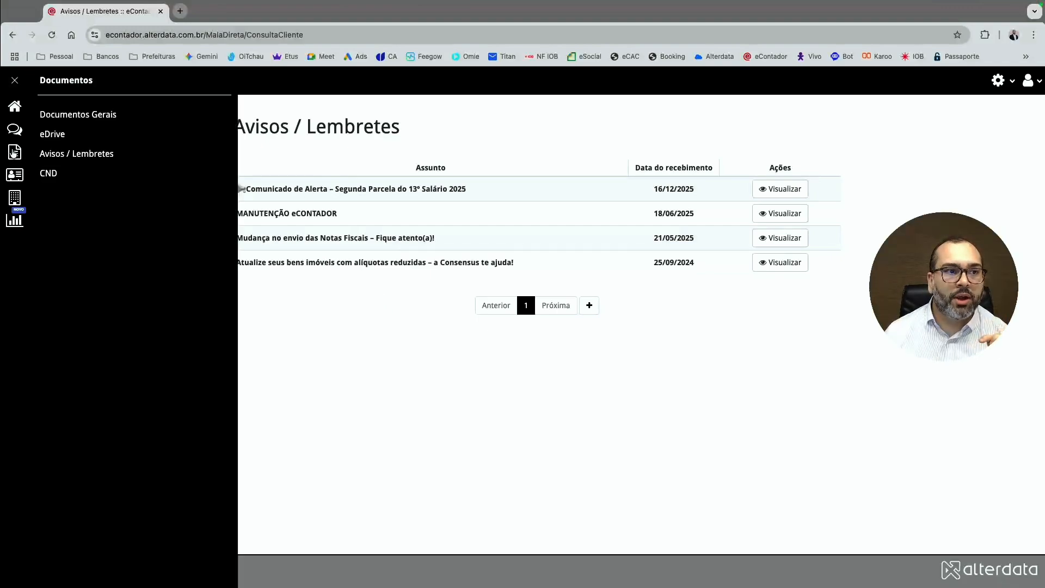
{"action": "left_click", "coordinate": [48, 174]}
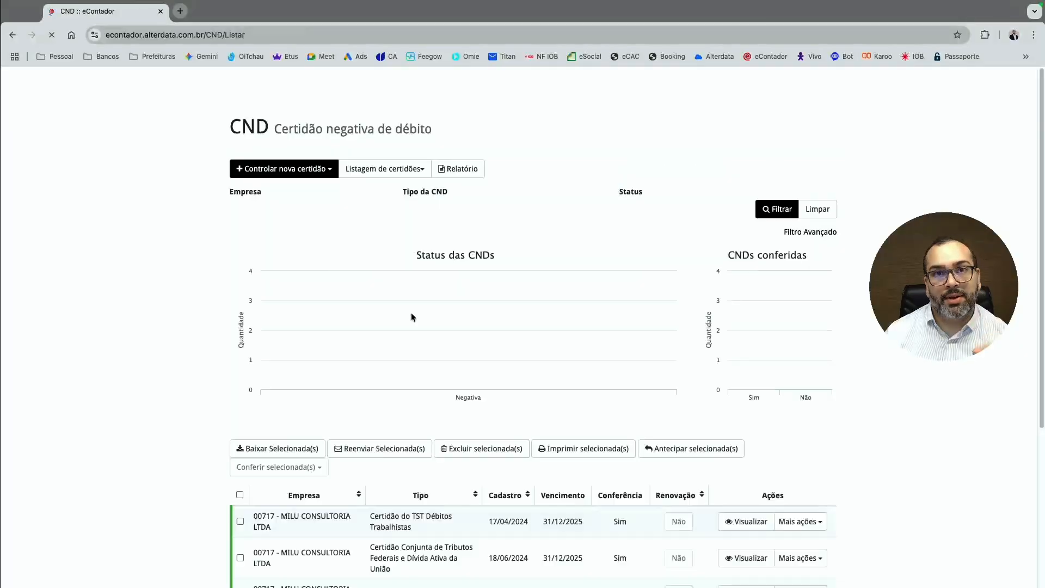
Examine the CND status charts, the TST, federal tax and FGTS certificates listed for the company, and the colour legend
{"action": "scroll", "coordinate": [607, 275], "scroll_direction": "down", "scroll_amount": 3}
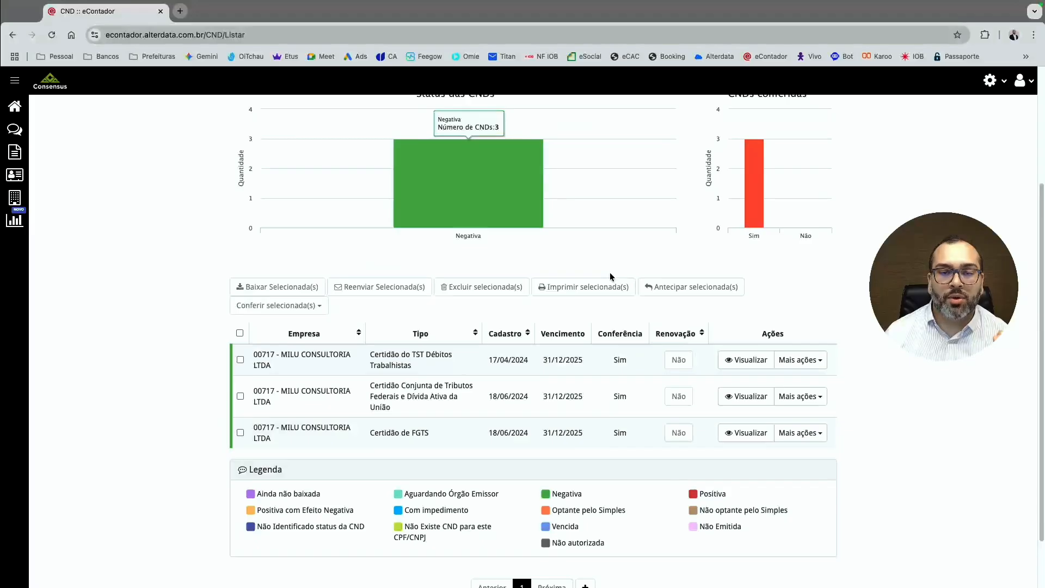
{"action": "scroll", "coordinate": [610, 275], "scroll_direction": "down", "scroll_amount": 1}
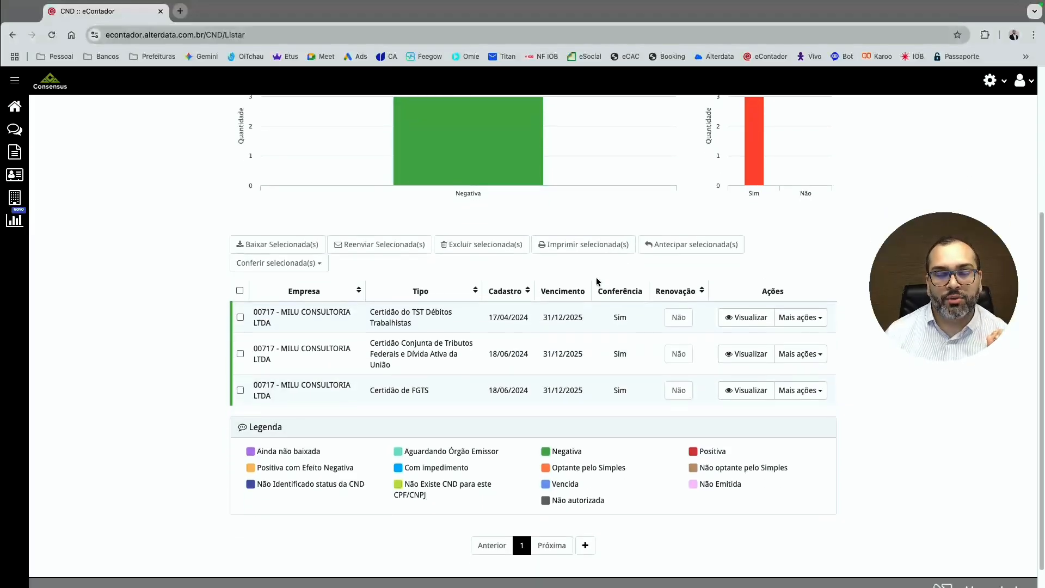
{"action": "left_click_drag", "start_coordinate": [411, 321], "coordinate": [370, 308]}
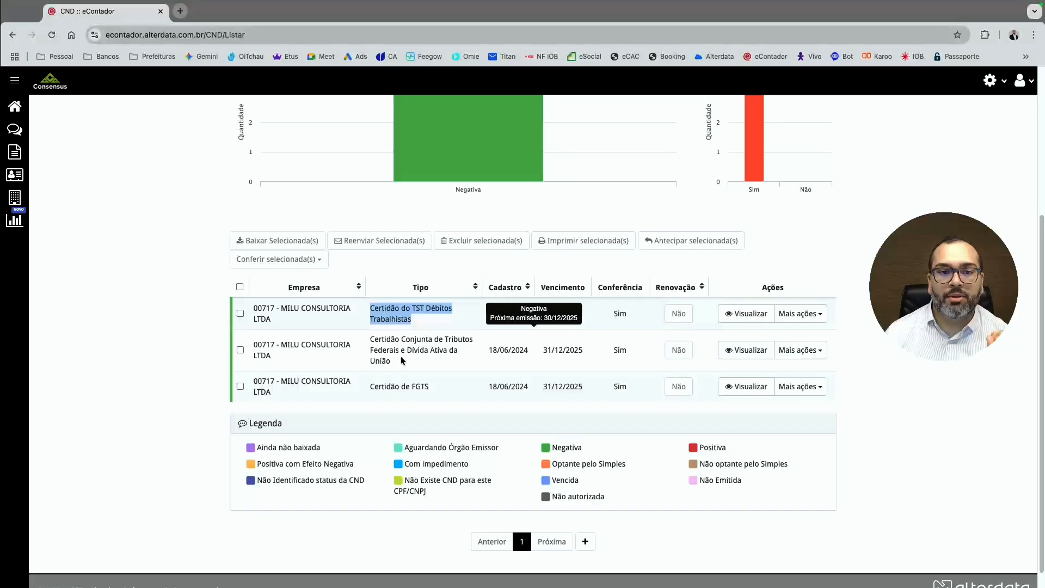
{"action": "left_click_drag", "start_coordinate": [403, 363], "coordinate": [368, 340]}
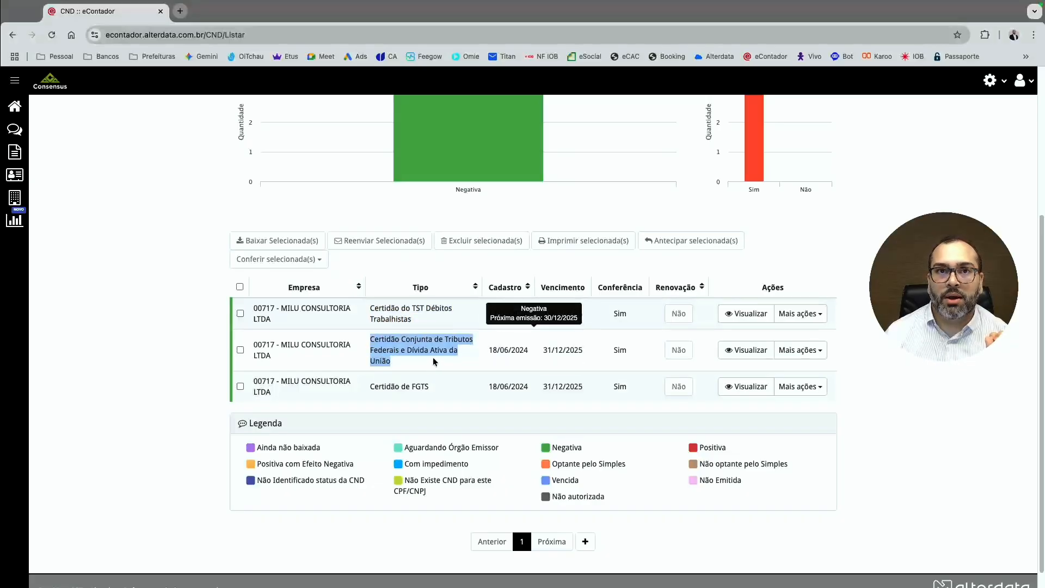
{"action": "left_click_drag", "start_coordinate": [431, 385], "coordinate": [364, 391]}
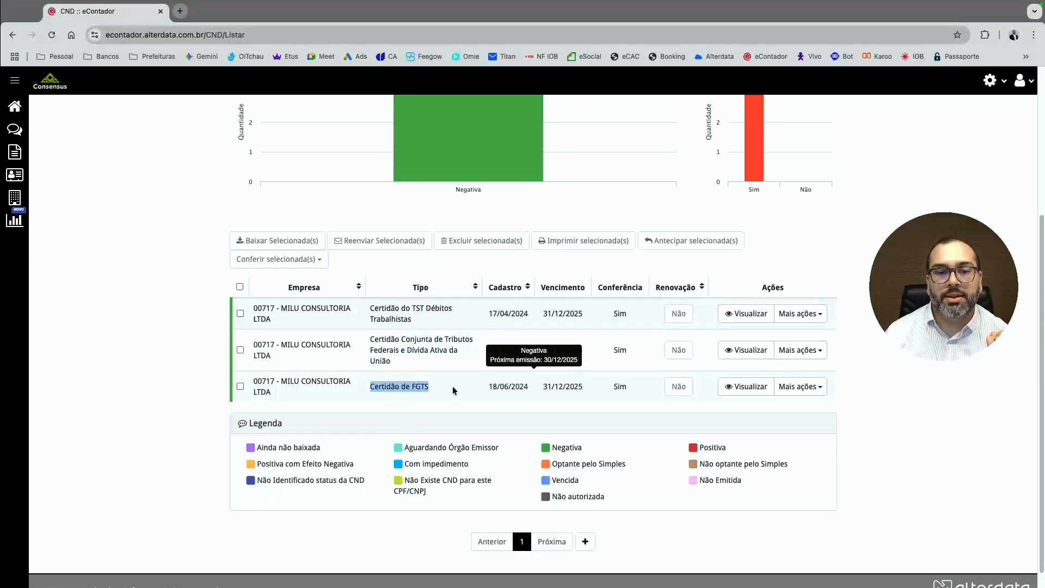
{"action": "scroll", "coordinate": [452, 387], "scroll_direction": "up", "scroll_amount": 2}
{"action": "scroll", "coordinate": [452, 386], "scroll_direction": "down", "scroll_amount": 1}
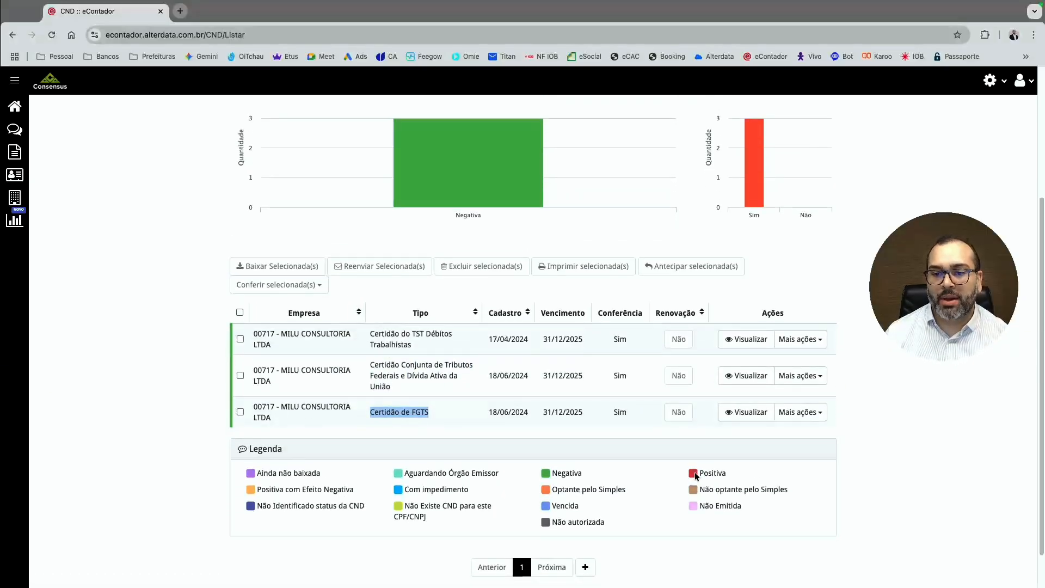
{"action": "scroll", "coordinate": [696, 476], "scroll_direction": "down", "scroll_amount": 2}
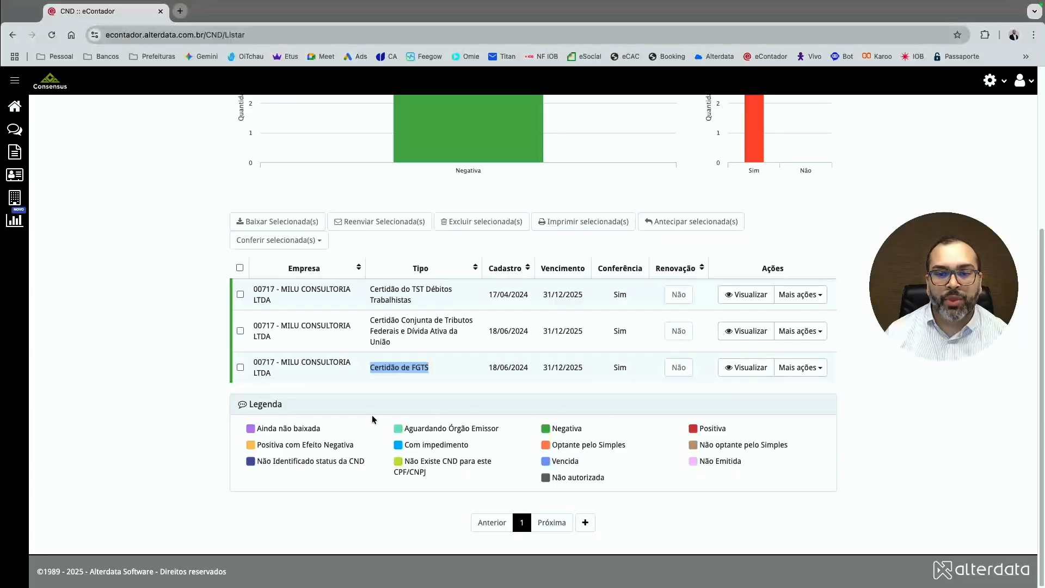
{"action": "scroll", "coordinate": [671, 450], "scroll_direction": "up", "scroll_amount": 10}
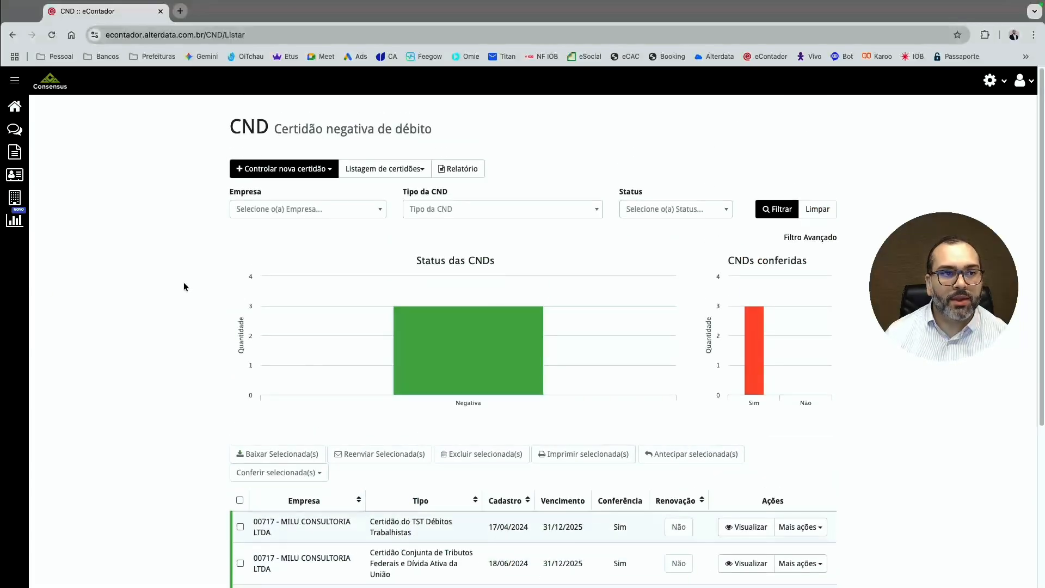
Review the Departamento Pessoal options and open its Funcionários list
{"action": "left_click", "coordinate": [16, 156]}
{"action": "left_click", "coordinate": [20, 174]}
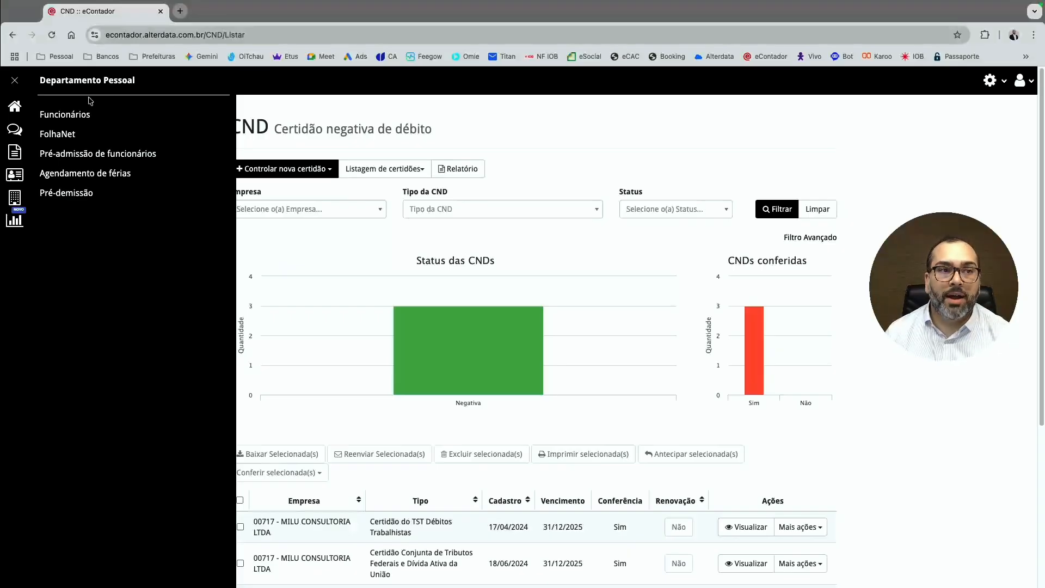
{"action": "left_click", "coordinate": [15, 178]}
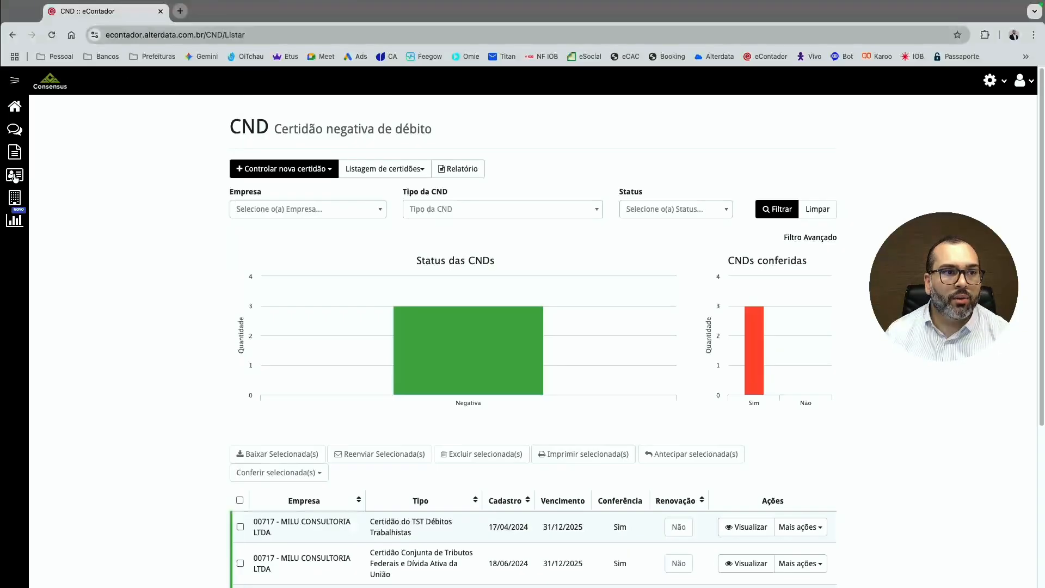
{"action": "left_click", "coordinate": [14, 178]}
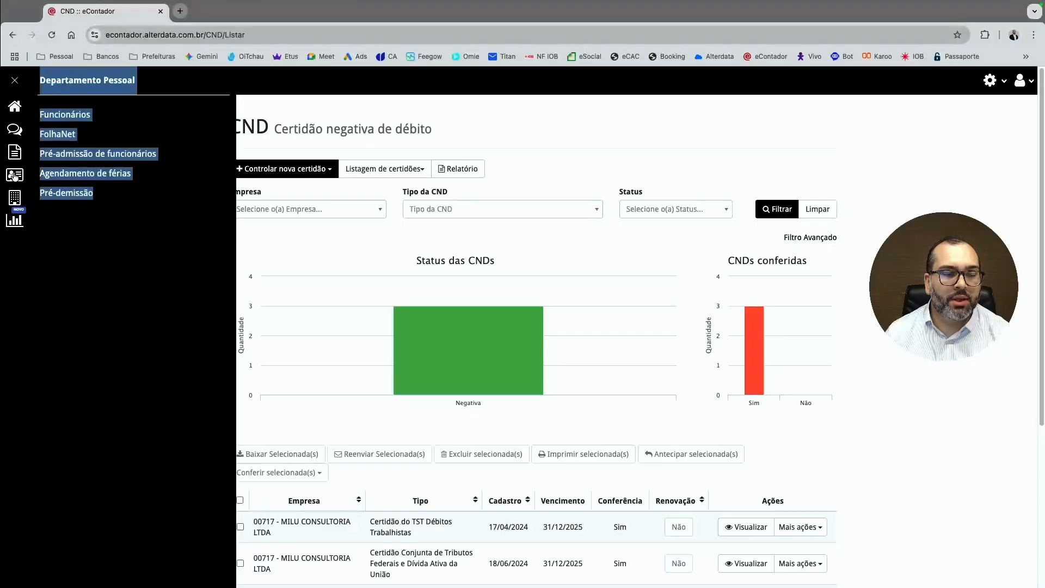
{"action": "left_click", "coordinate": [104, 238]}
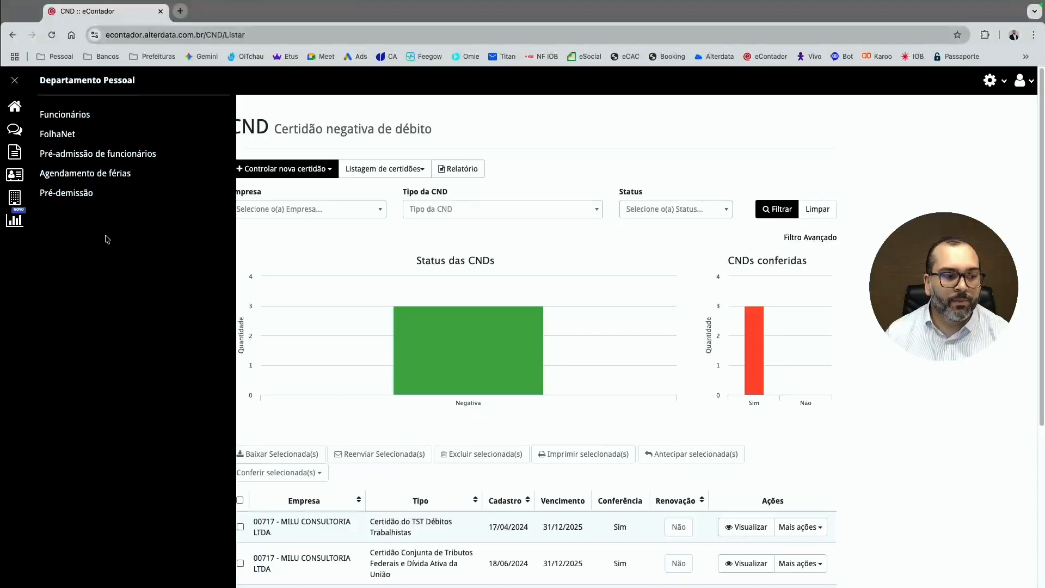
{"action": "left_click", "coordinate": [76, 119]}
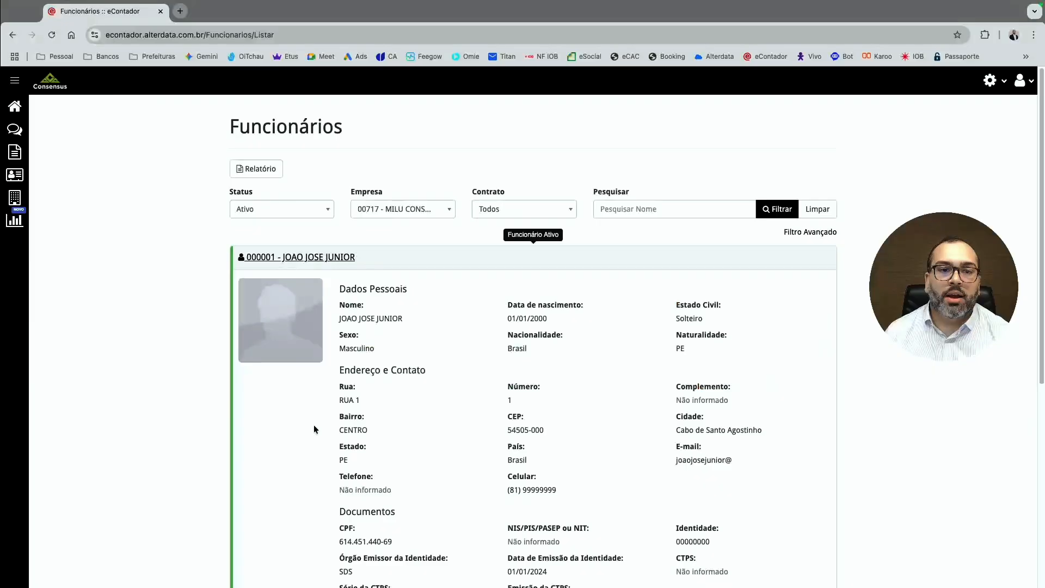
Examine the active employee's personal, contact, document and contract details down to the base salary, and collapse the record
{"action": "left_click", "coordinate": [363, 252]}
{"action": "left_click", "coordinate": [283, 209]}
{"action": "left_click", "coordinate": [315, 211]}
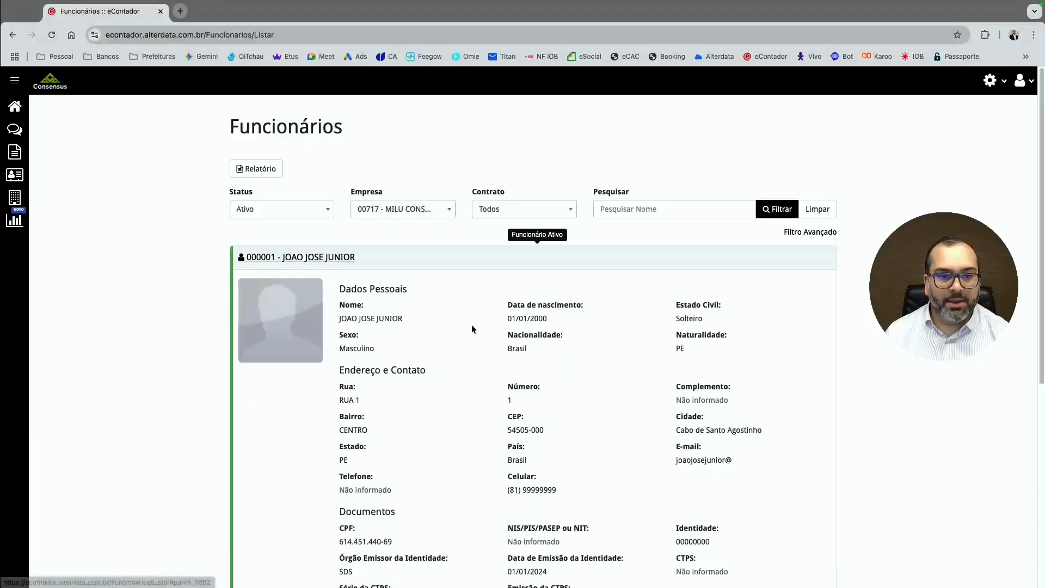
{"action": "scroll", "coordinate": [472, 324], "scroll_direction": "down", "scroll_amount": 3}
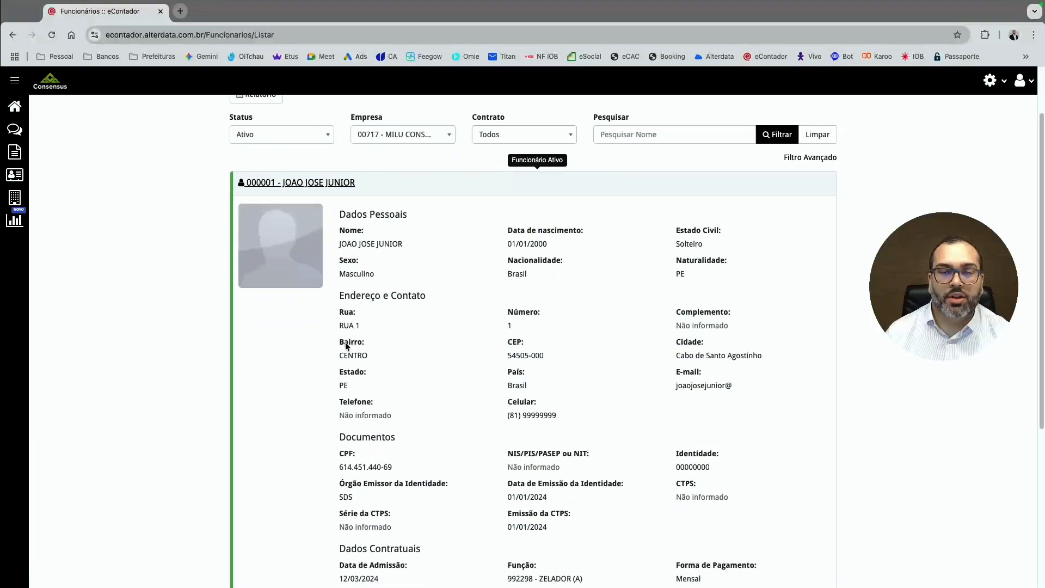
{"action": "scroll", "coordinate": [421, 335], "scroll_direction": "down", "scroll_amount": 5}
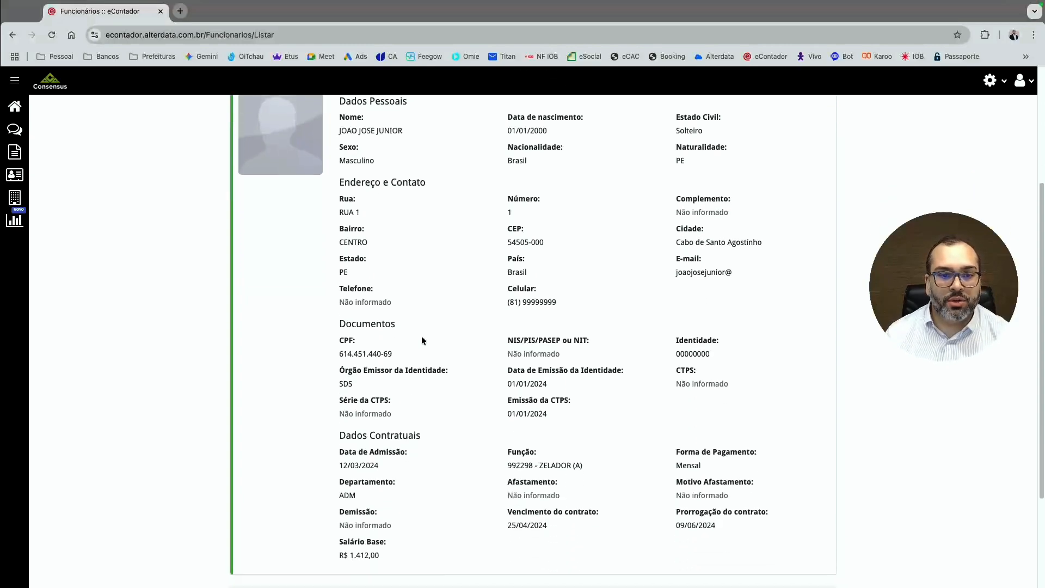
{"action": "left_click_drag", "start_coordinate": [384, 413], "coordinate": [339, 399]}
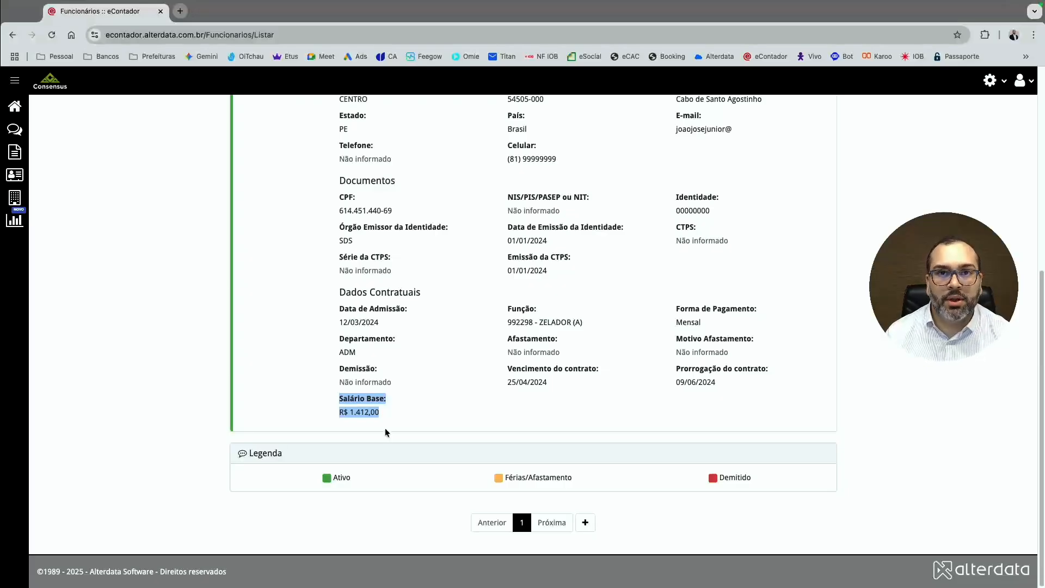
{"action": "scroll", "coordinate": [408, 416], "scroll_direction": "up", "scroll_amount": 6}
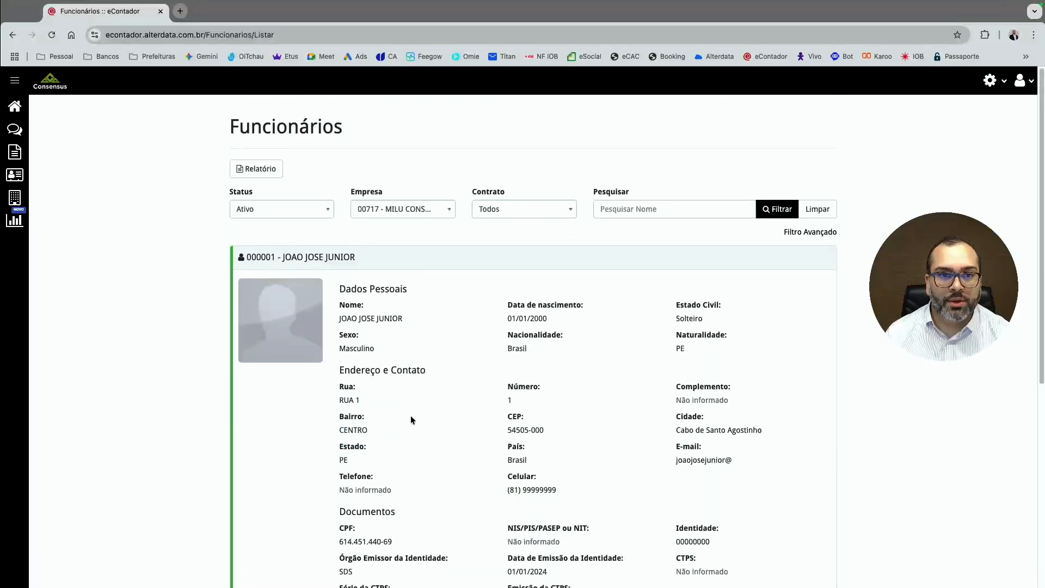
{"action": "left_click", "coordinate": [339, 267]}
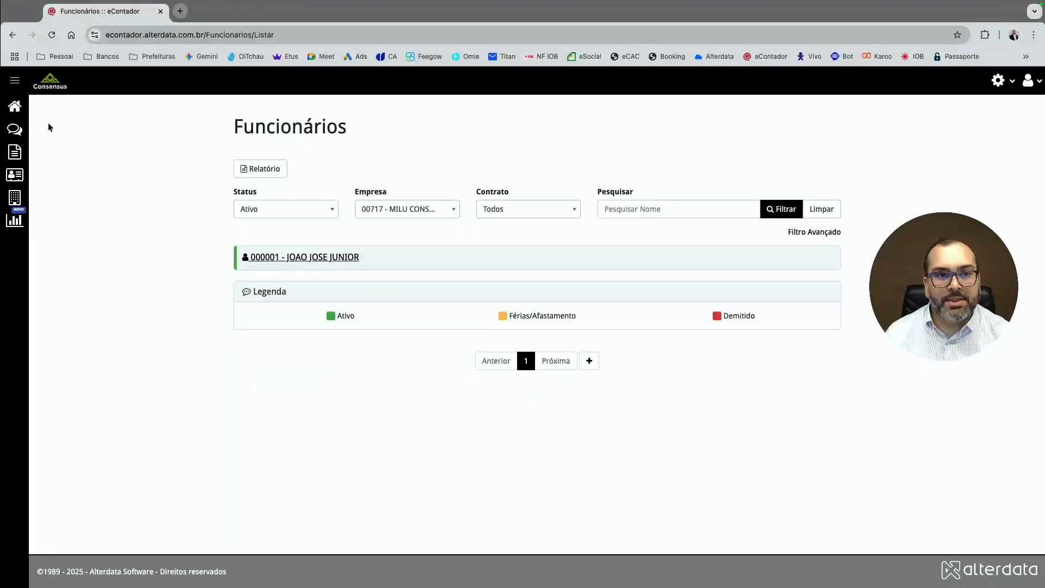
Open FolhaNet in Departamento Pessoal and start a new spreadsheet entry (Lançamento em planilha)
{"action": "left_click", "coordinate": [21, 175]}
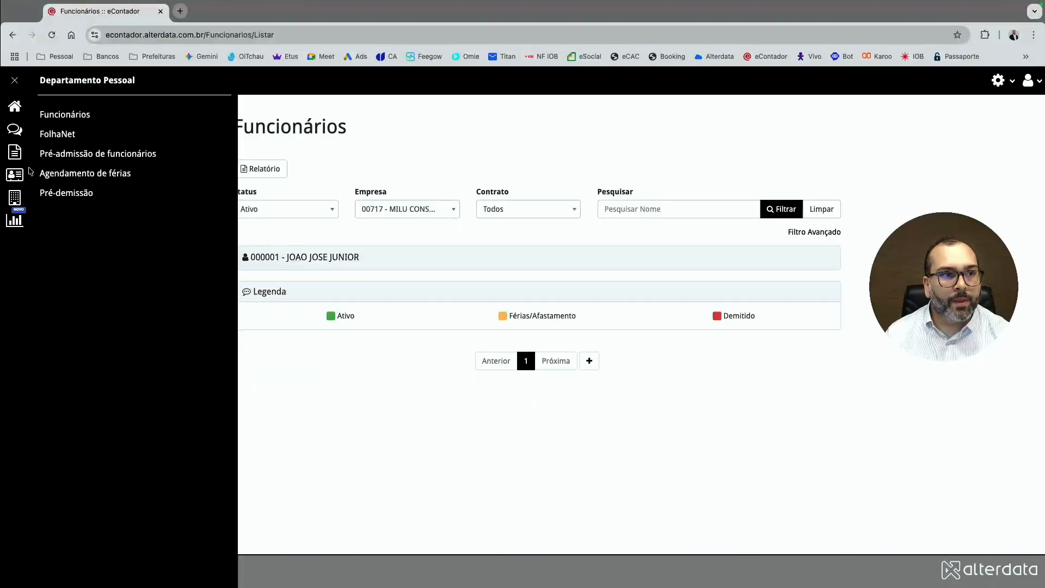
{"action": "left_click", "coordinate": [58, 136]}
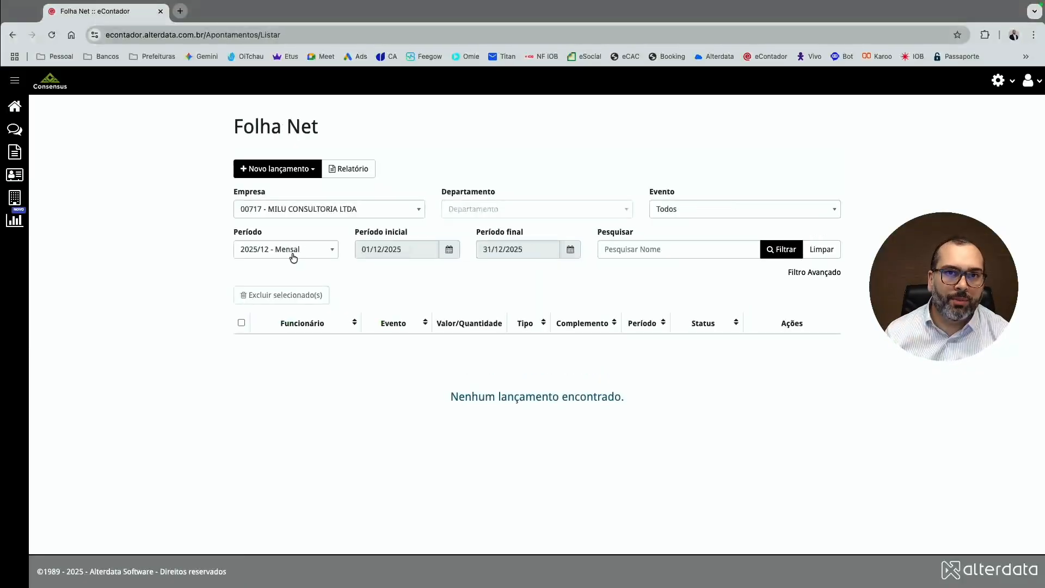
{"action": "left_click", "coordinate": [282, 169]}
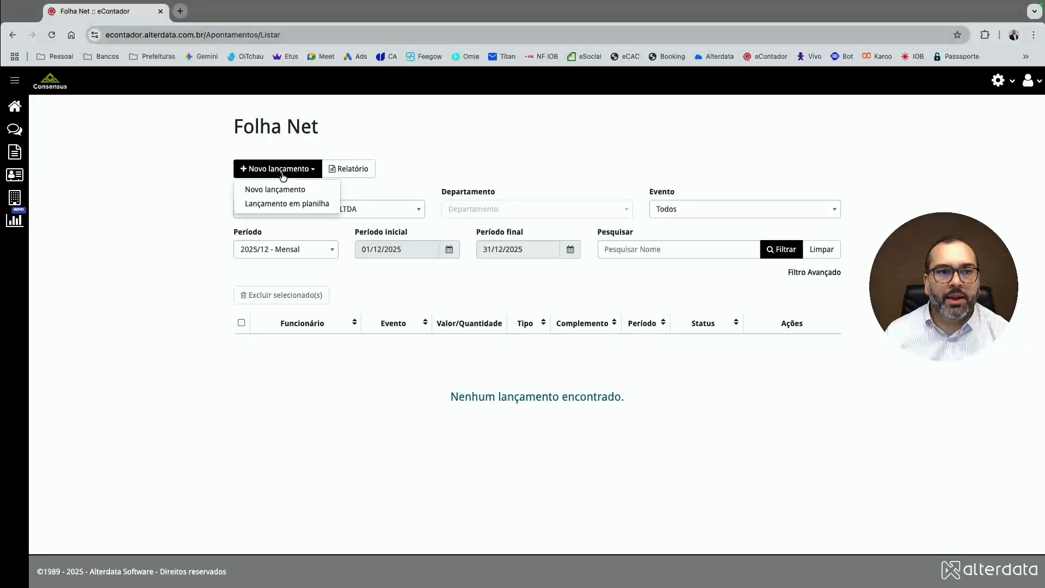
{"action": "left_click", "coordinate": [281, 209]}
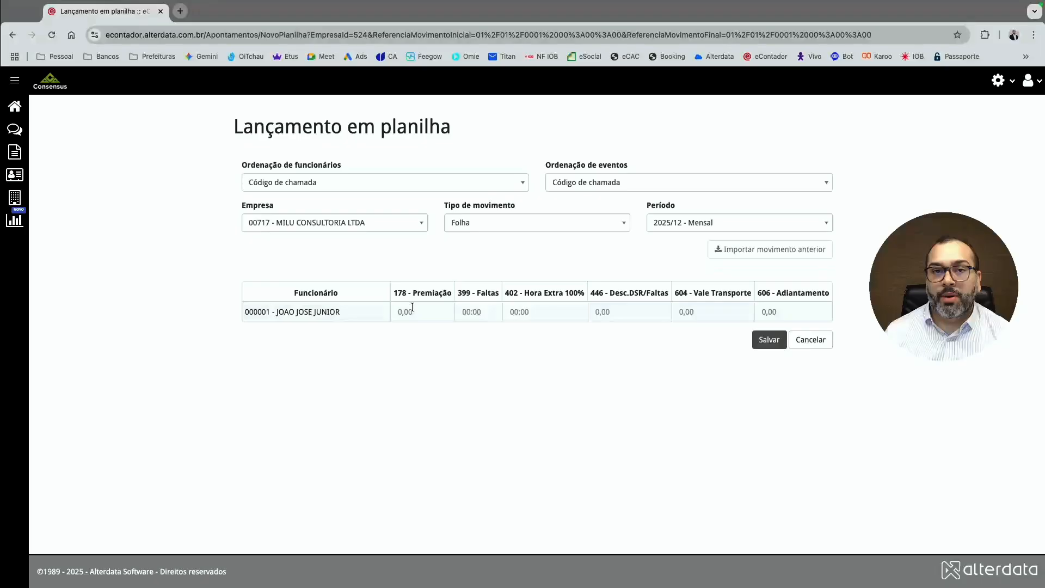
Select 2025/12 - Mensal as the period of the spreadsheet entry, leaving the event ordering on Código de chamada
{"action": "left_click", "coordinate": [667, 227]}
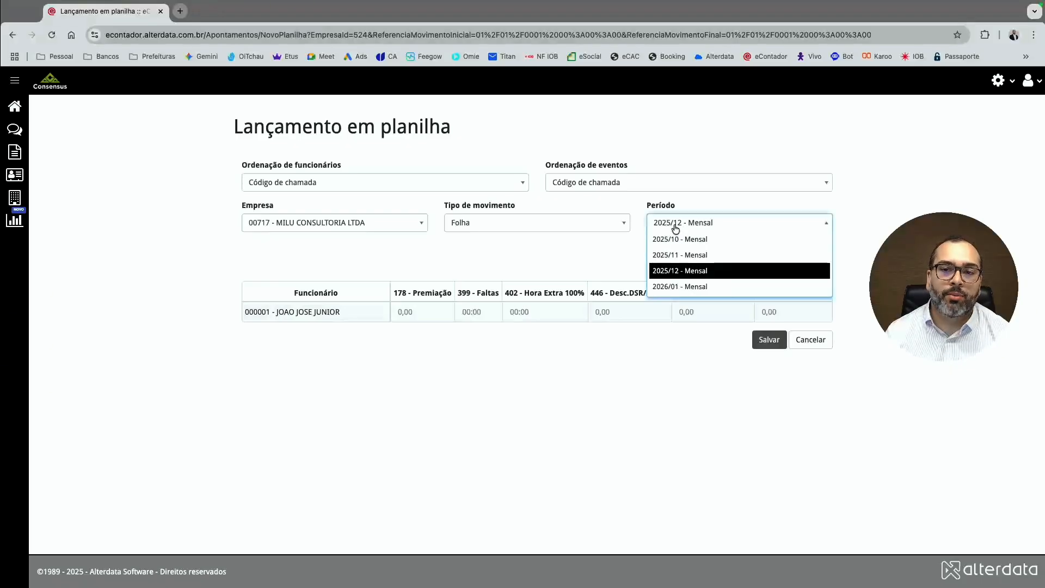
{"action": "left_click", "coordinate": [677, 271]}
{"action": "left_click", "coordinate": [607, 180]}
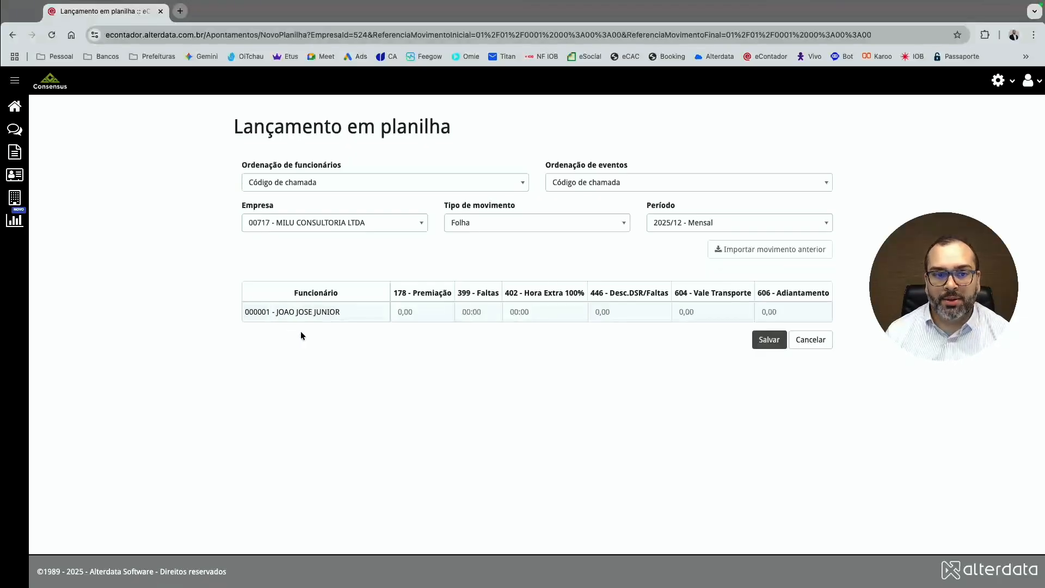
Enter 200,00 for 604 - Vale Transporte and 500,00 for 606 - Adiantamento in the employee's row
{"action": "left_click", "coordinate": [701, 311]}
{"action": "type", "text": "200"}
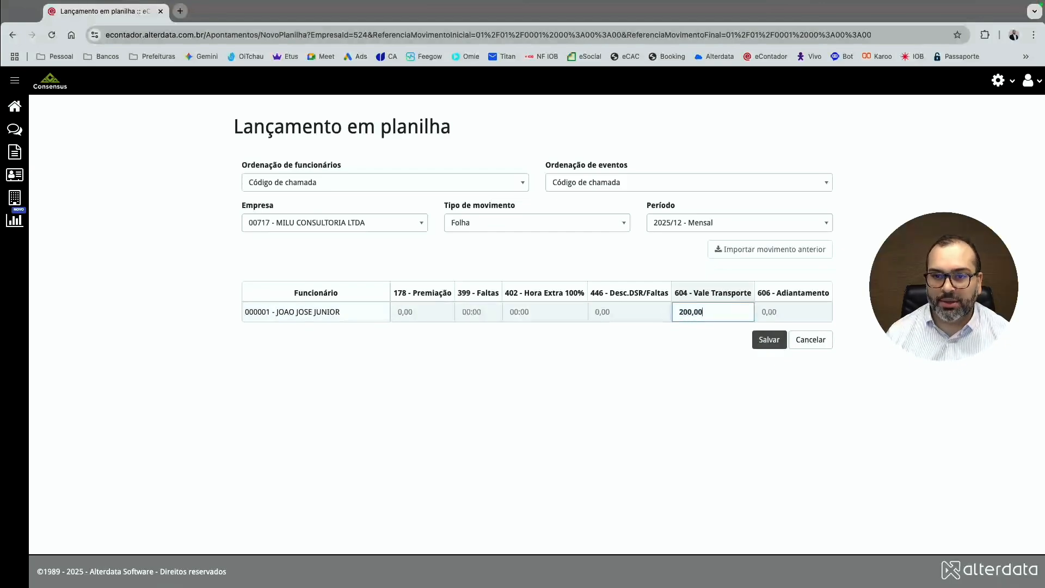
{"action": "left_click", "coordinate": [759, 313]}
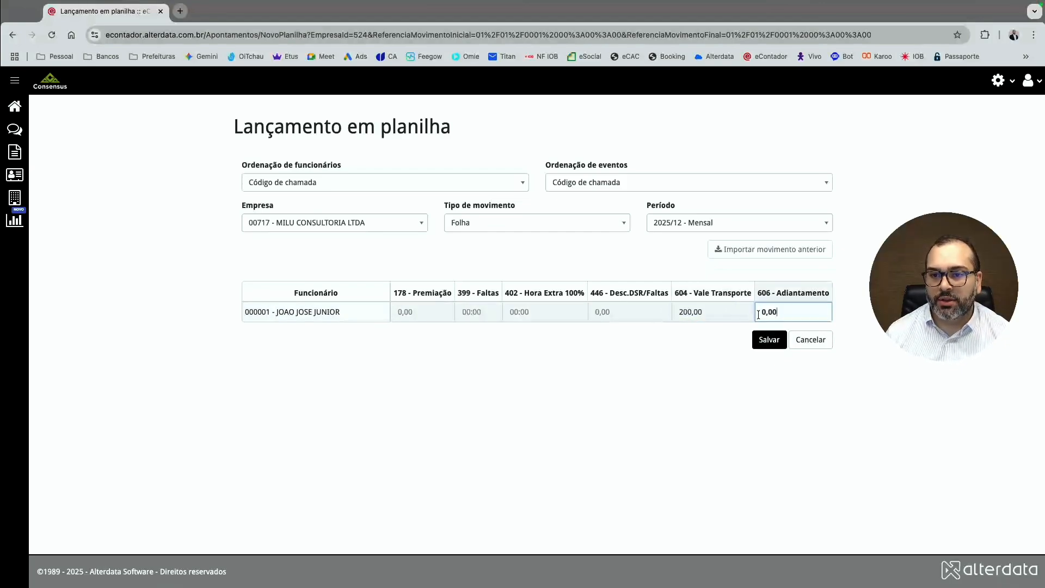
{"action": "type", "text": "500,00"}
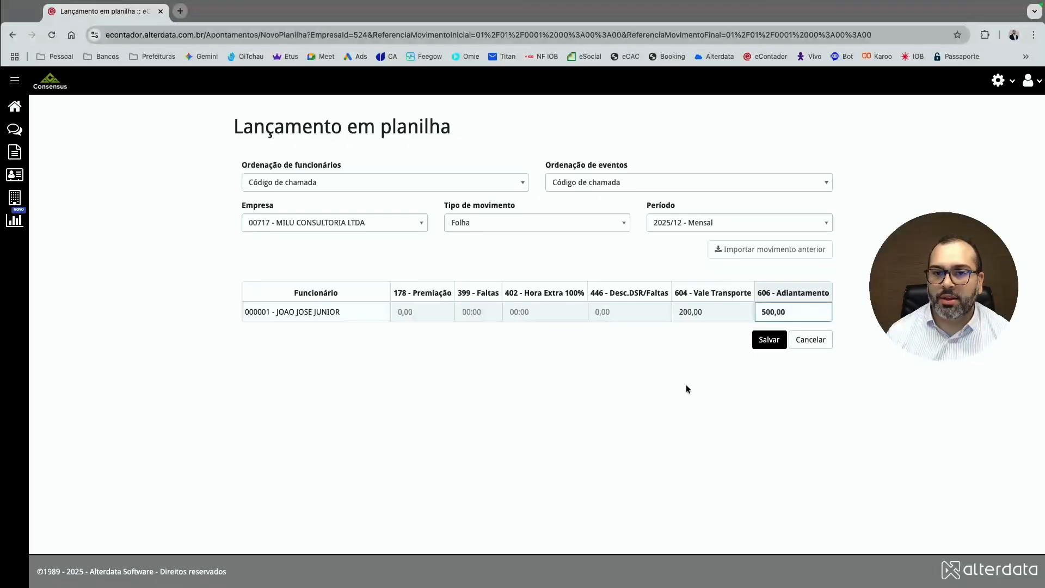
Enter 300,00 for 178 - Premiação in the employee's row and look over the event columns
{"action": "left_click", "coordinate": [683, 386]}
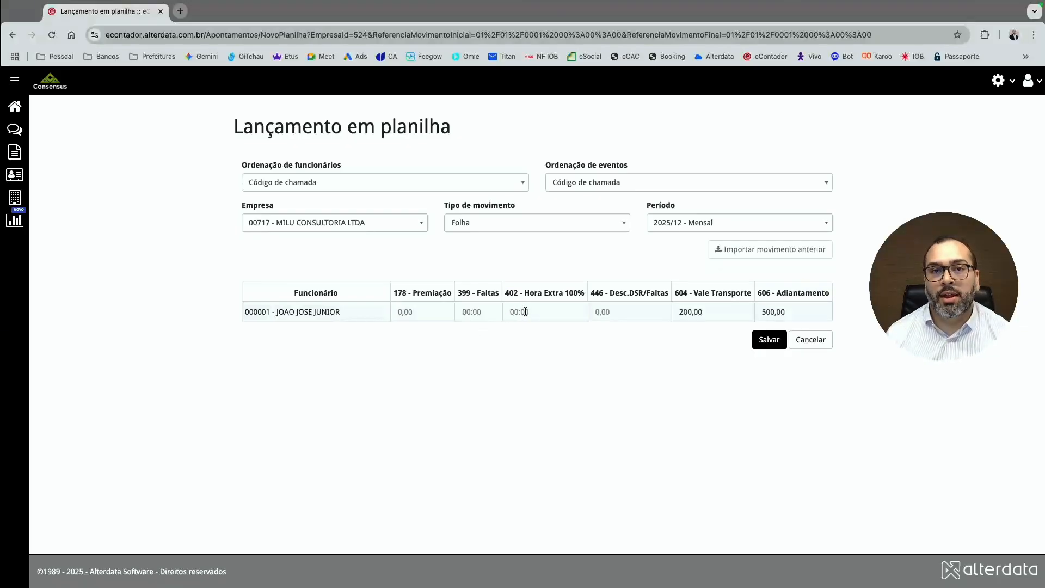
{"action": "left_click", "coordinate": [403, 311]}
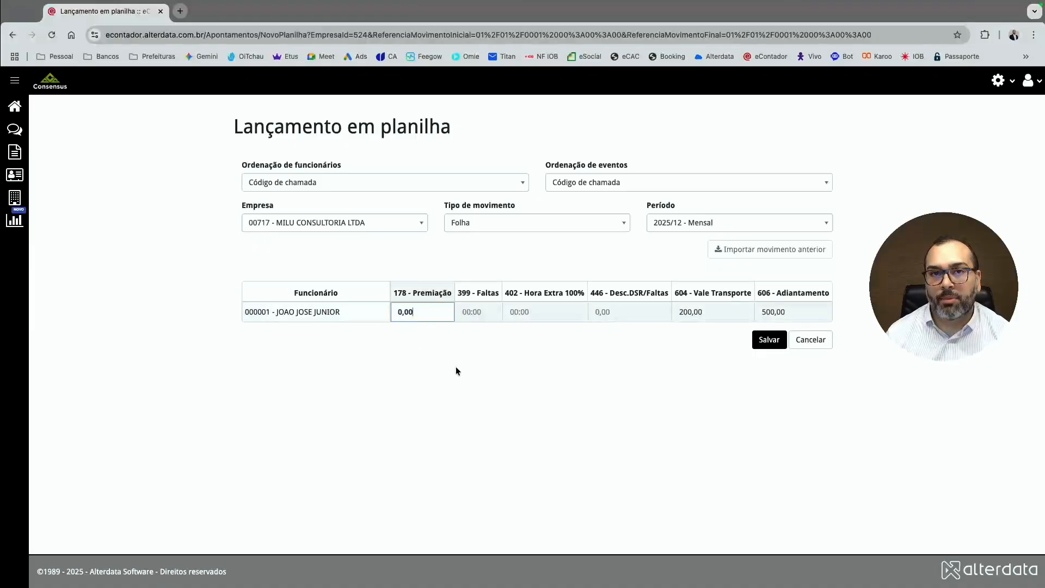
{"action": "type", "text": "30000"}
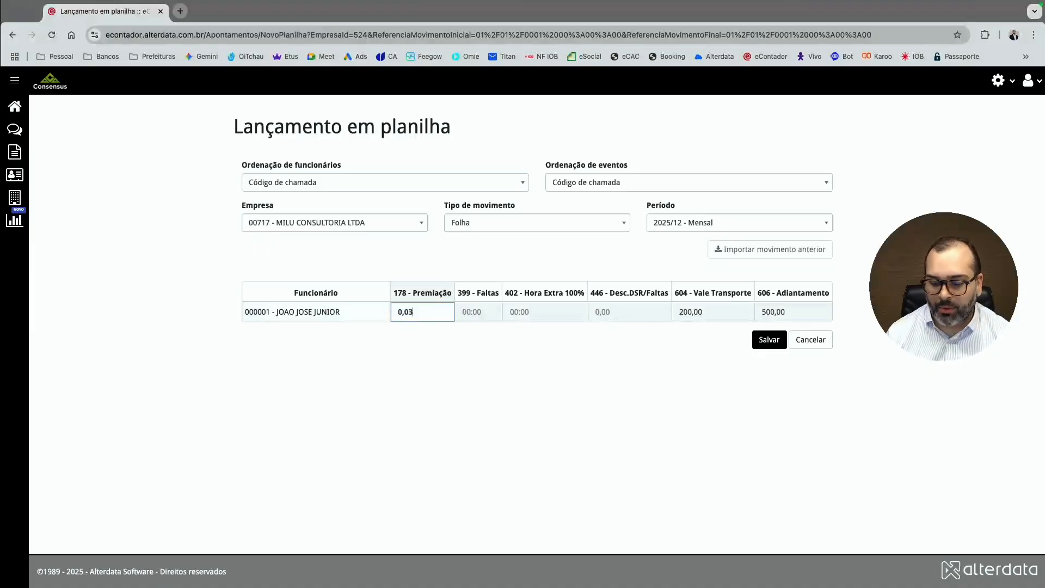
{"action": "left_click", "coordinate": [494, 441]}
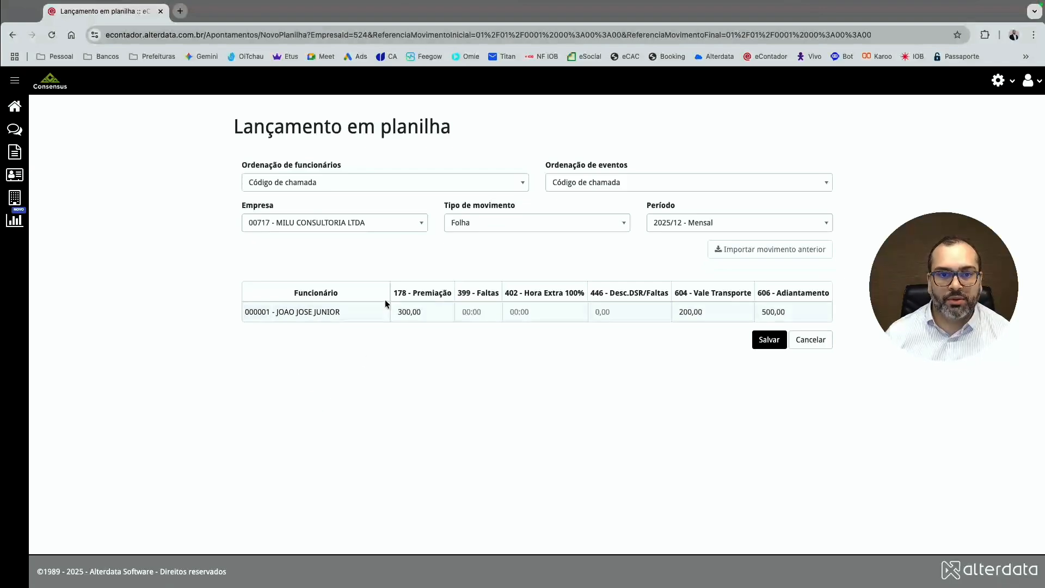
{"action": "left_click_drag", "start_coordinate": [392, 293], "coordinate": [838, 294]}
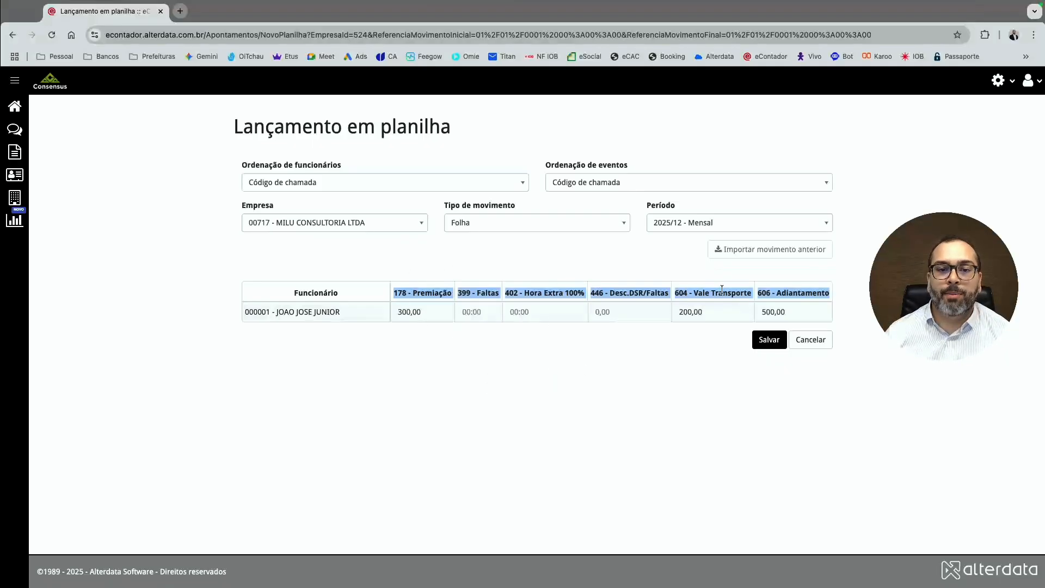
{"action": "left_click", "coordinate": [664, 313]}
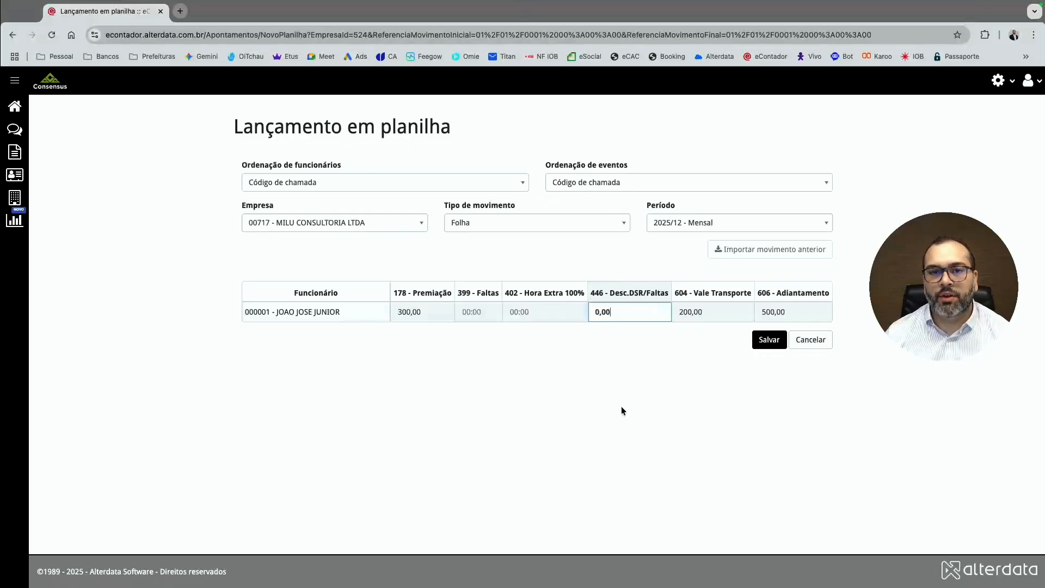
Open Pré-admissão de funcionários in Departamento Pessoal and start a new pre-registration (Novo pré-cadastro)
{"action": "left_click", "coordinate": [14, 175]}
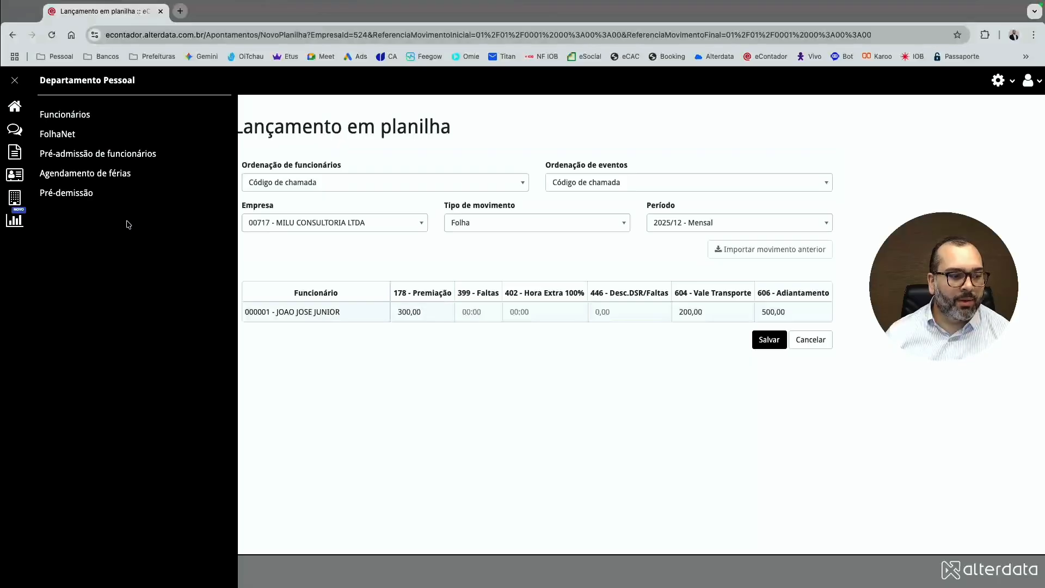
{"action": "left_click", "coordinate": [66, 154]}
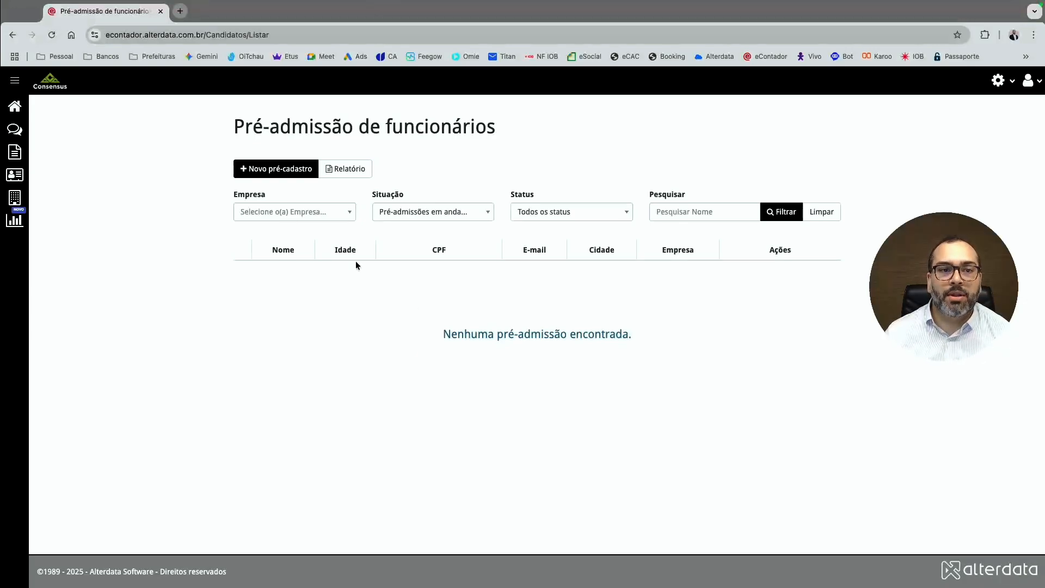
{"action": "left_click", "coordinate": [279, 175]}
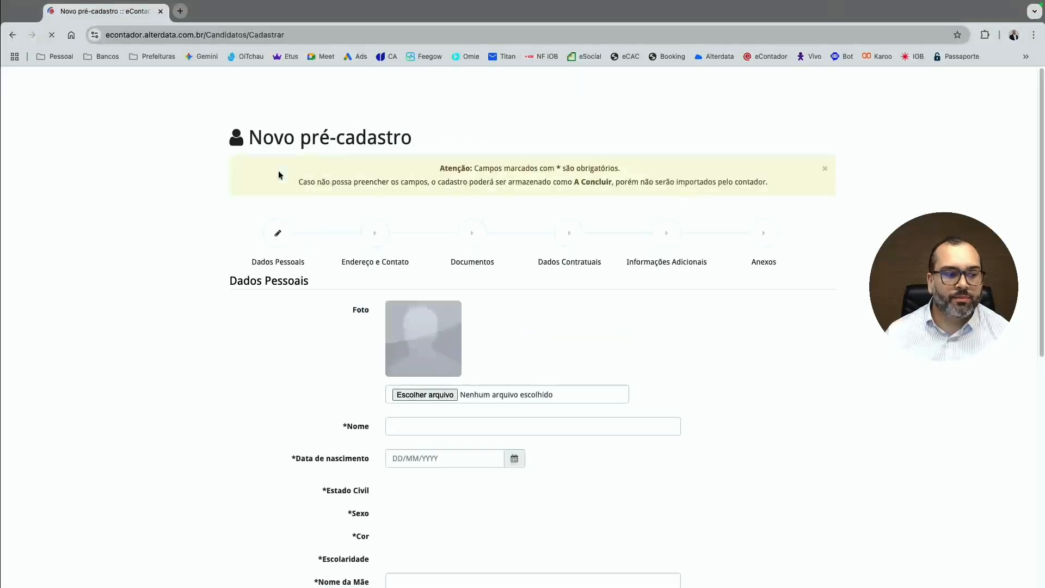
Examine the Dados Pessoais fields of the new pre-registration, from photo and name down to the disability and remarks fields
{"action": "scroll", "coordinate": [332, 239], "scroll_direction": "down", "scroll_amount": 5}
{"action": "scroll", "coordinate": [362, 264], "scroll_direction": "up", "scroll_amount": 5}
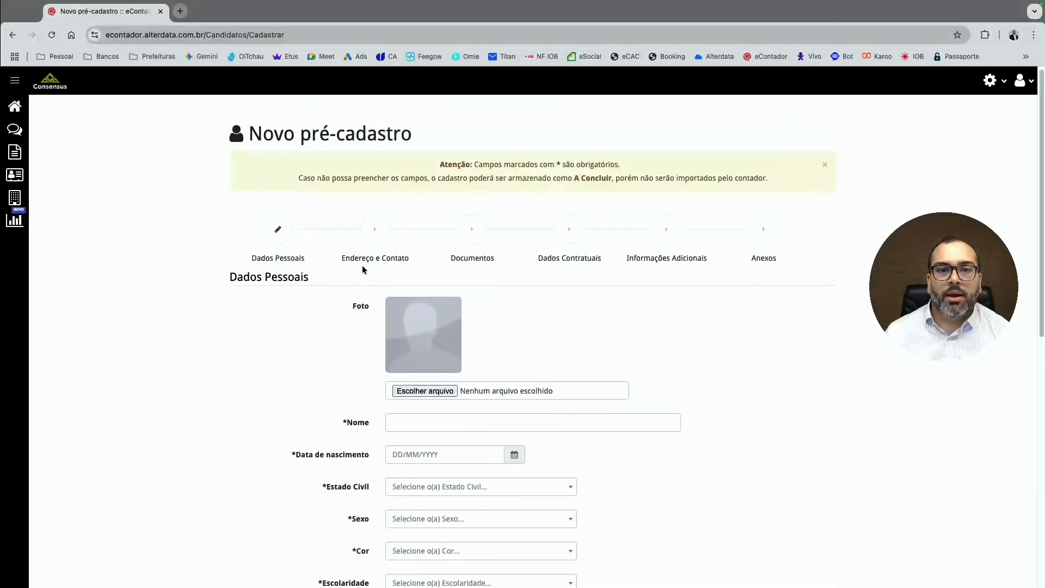
{"action": "scroll", "coordinate": [366, 273], "scroll_direction": "down", "scroll_amount": 1}
{"action": "scroll", "coordinate": [454, 287], "scroll_direction": "down", "scroll_amount": 1}
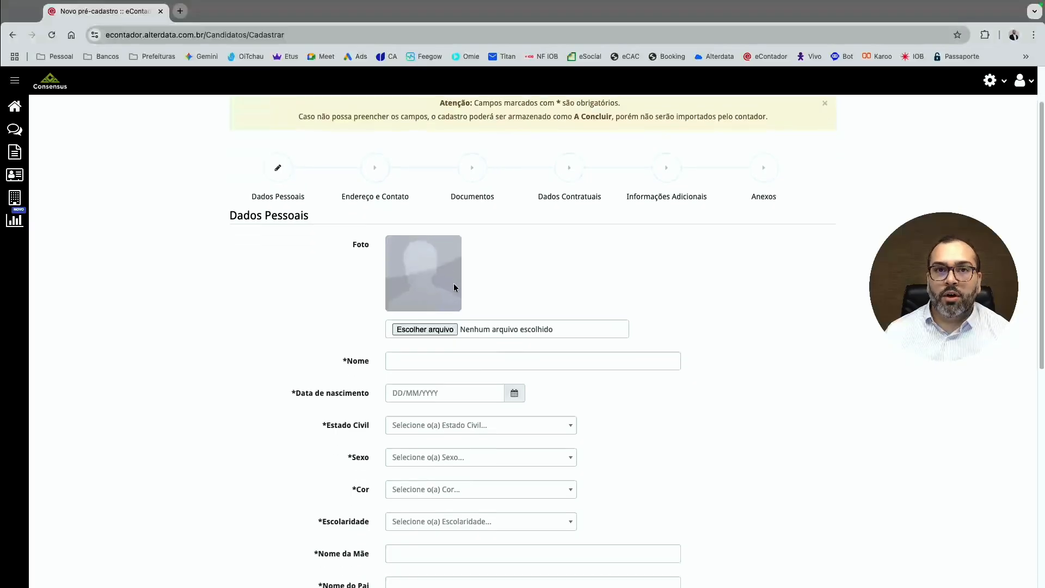
{"action": "scroll", "coordinate": [427, 301], "scroll_direction": "down", "scroll_amount": 2}
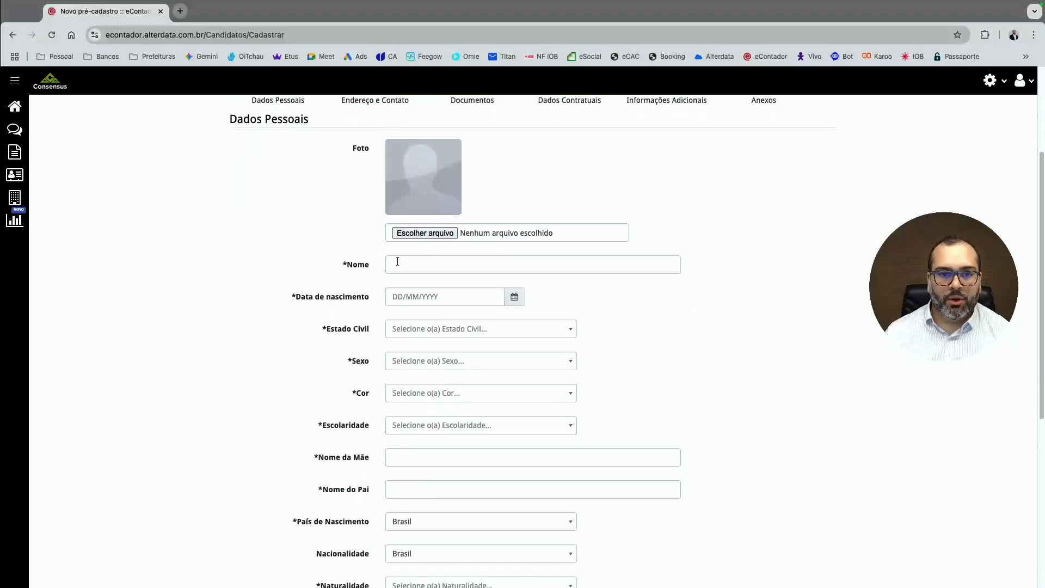
{"action": "left_click", "coordinate": [395, 262]}
{"action": "left_click_drag", "start_coordinate": [352, 265], "coordinate": [334, 267]}
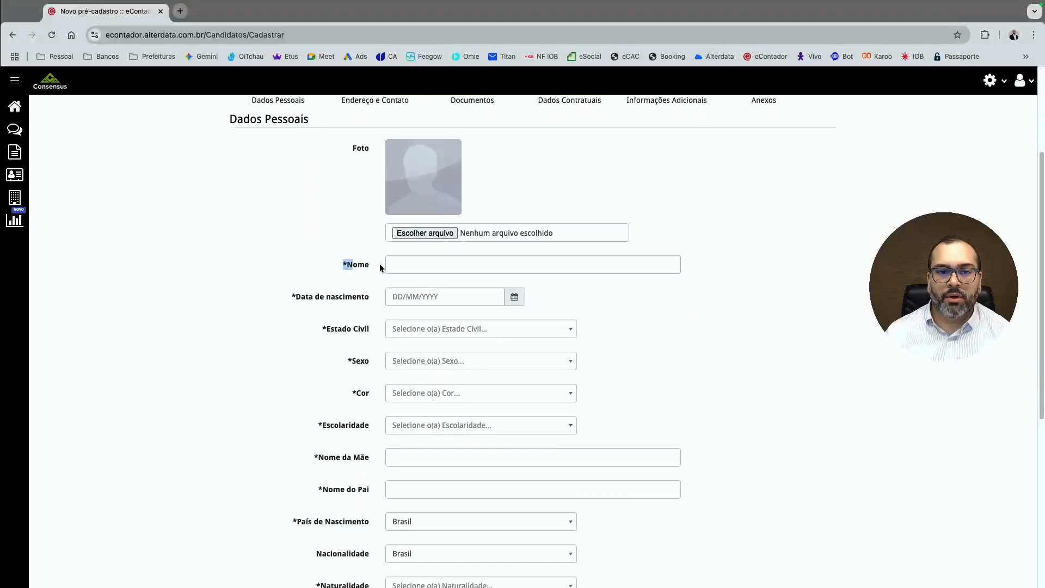
{"action": "left_click", "coordinate": [431, 264]}
{"action": "scroll", "coordinate": [431, 272], "scroll_direction": "down", "scroll_amount": 1}
{"action": "scroll", "coordinate": [430, 279], "scroll_direction": "down", "scroll_amount": 3}
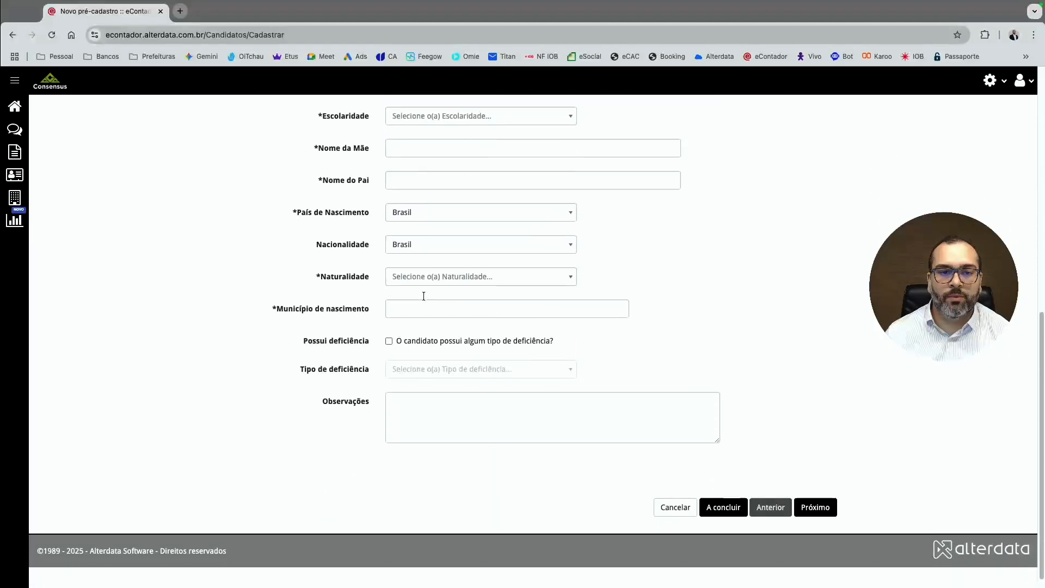
{"action": "scroll", "coordinate": [423, 304], "scroll_direction": "up", "scroll_amount": 9}
Show the Endereço e Contato section and examine its address and contact fields
{"action": "left_click", "coordinate": [377, 233]}
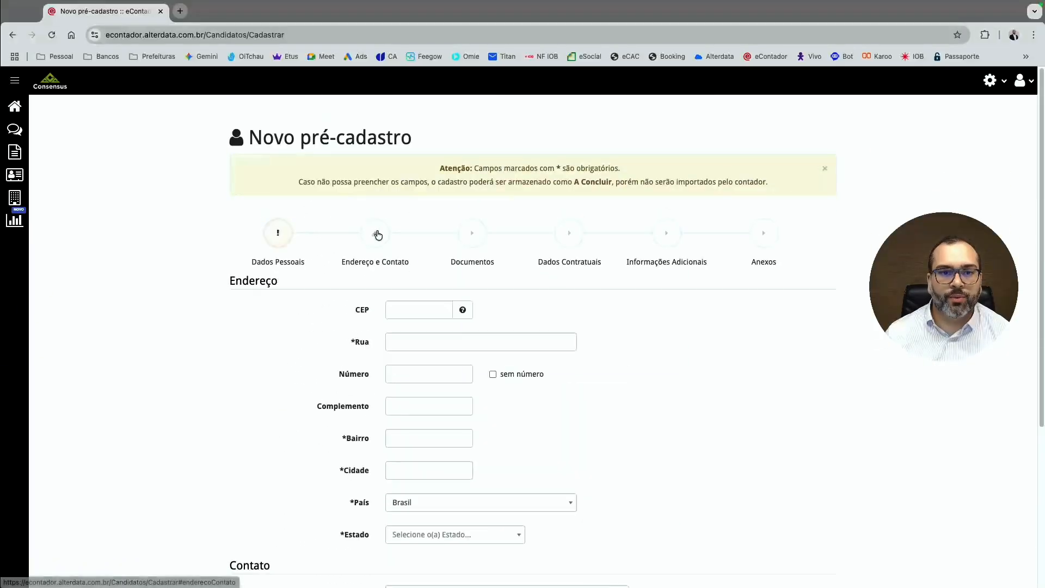
{"action": "scroll", "coordinate": [348, 328], "scroll_direction": "down", "scroll_amount": 4}
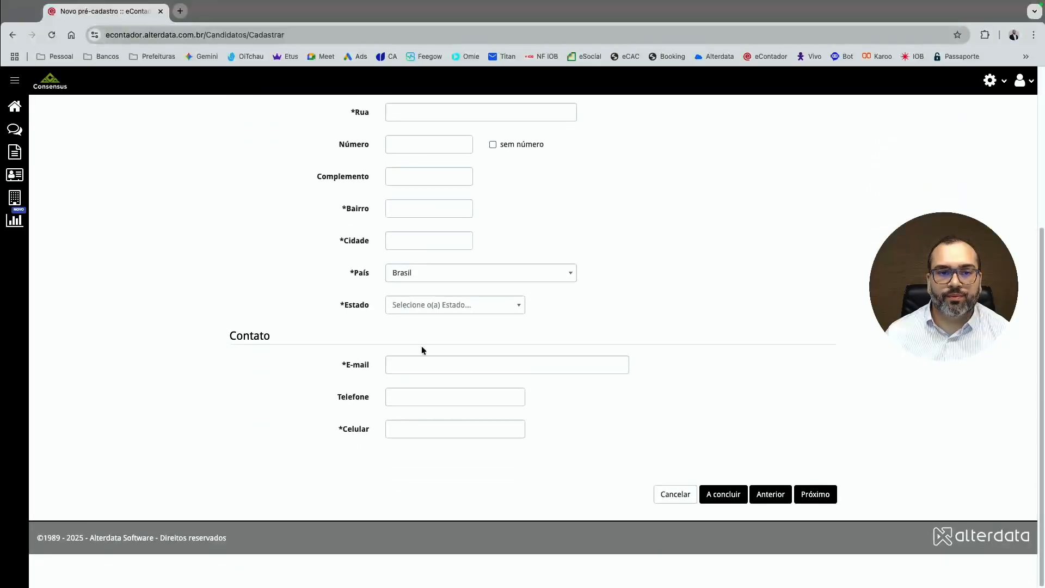
{"action": "scroll", "coordinate": [422, 359], "scroll_direction": "up", "scroll_amount": 5}
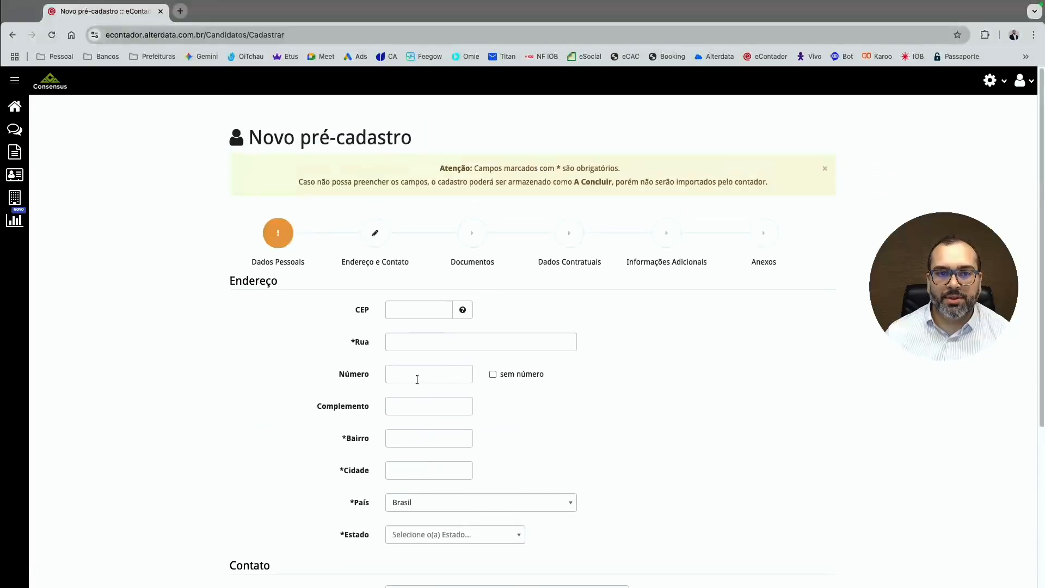
Show the Documentos section and examine its CPF, NIS/PIS, identity, CTPS, voter, driver's licence and bank account fields
{"action": "left_click", "coordinate": [481, 236]}
{"action": "scroll", "coordinate": [448, 266], "scroll_direction": "down", "scroll_amount": 3}
{"action": "scroll", "coordinate": [418, 403], "scroll_direction": "down", "scroll_amount": 2}
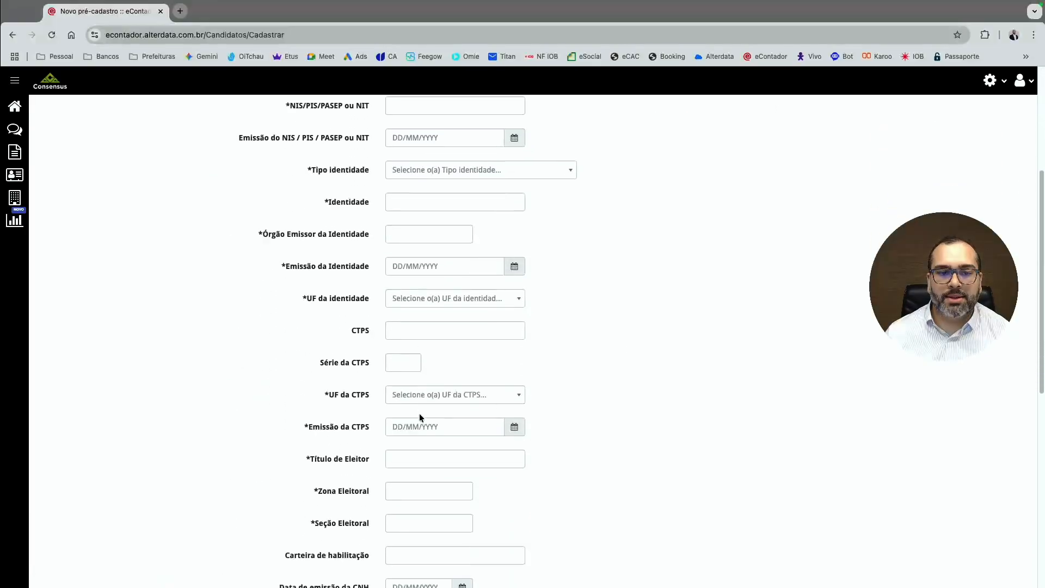
{"action": "scroll", "coordinate": [419, 413], "scroll_direction": "up", "scroll_amount": 3}
{"action": "left_click", "coordinate": [413, 210]}
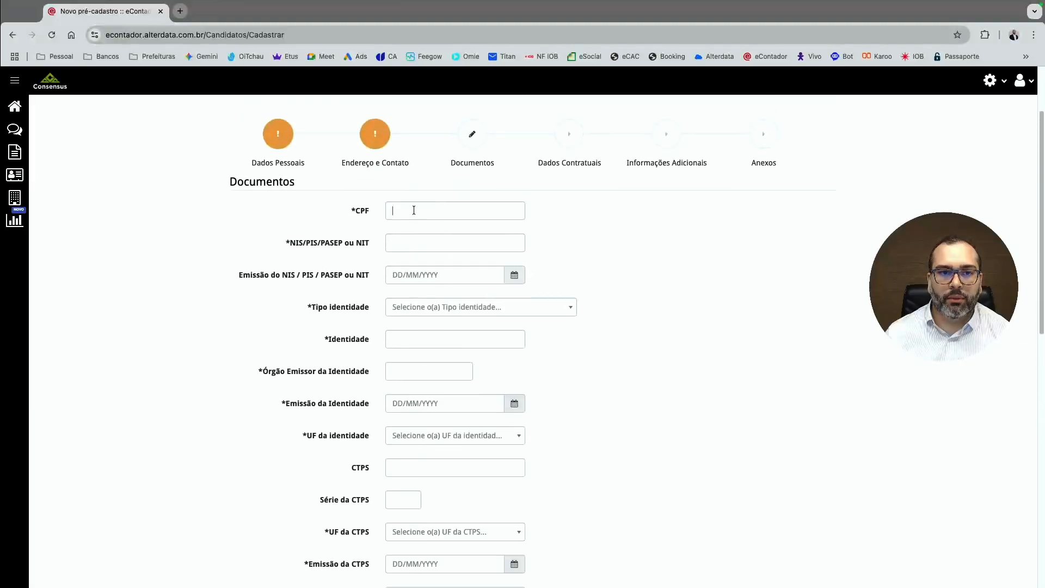
{"action": "left_click", "coordinate": [409, 240]}
{"action": "scroll", "coordinate": [456, 302], "scroll_direction": "down", "scroll_amount": 3}
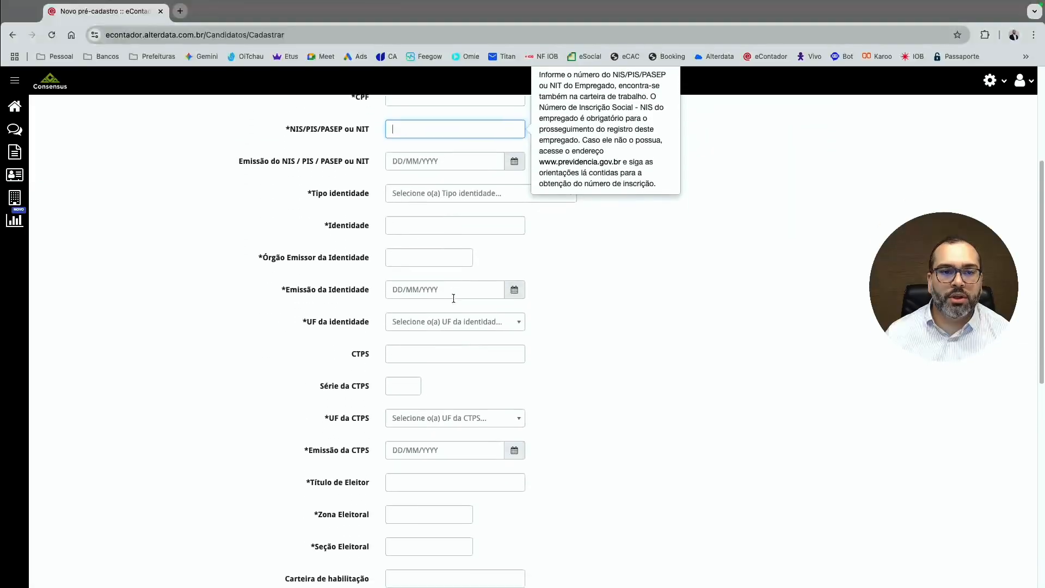
{"action": "left_click", "coordinate": [402, 220]}
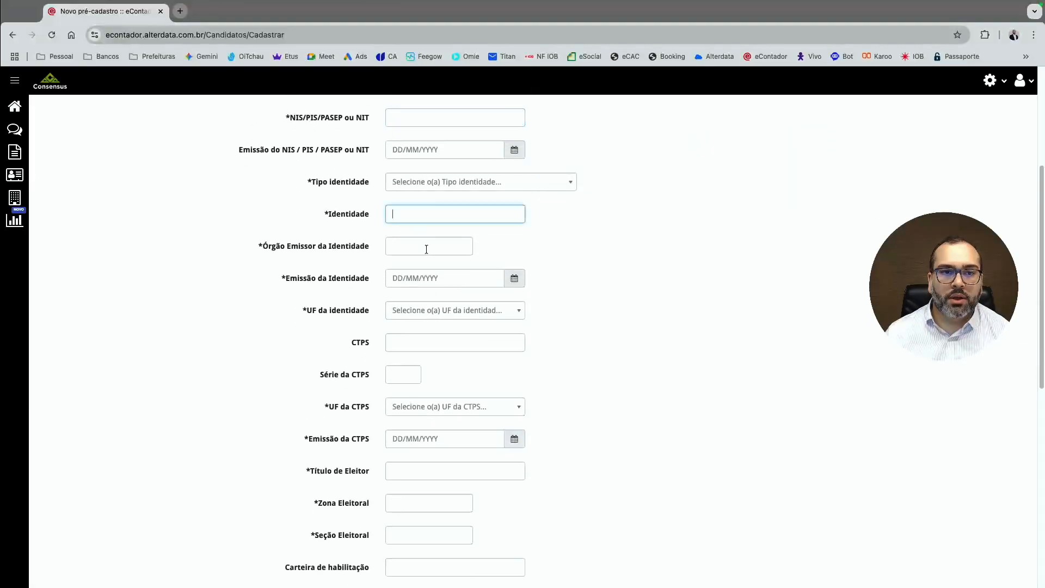
{"action": "scroll", "coordinate": [453, 340], "scroll_direction": "down", "scroll_amount": 10}
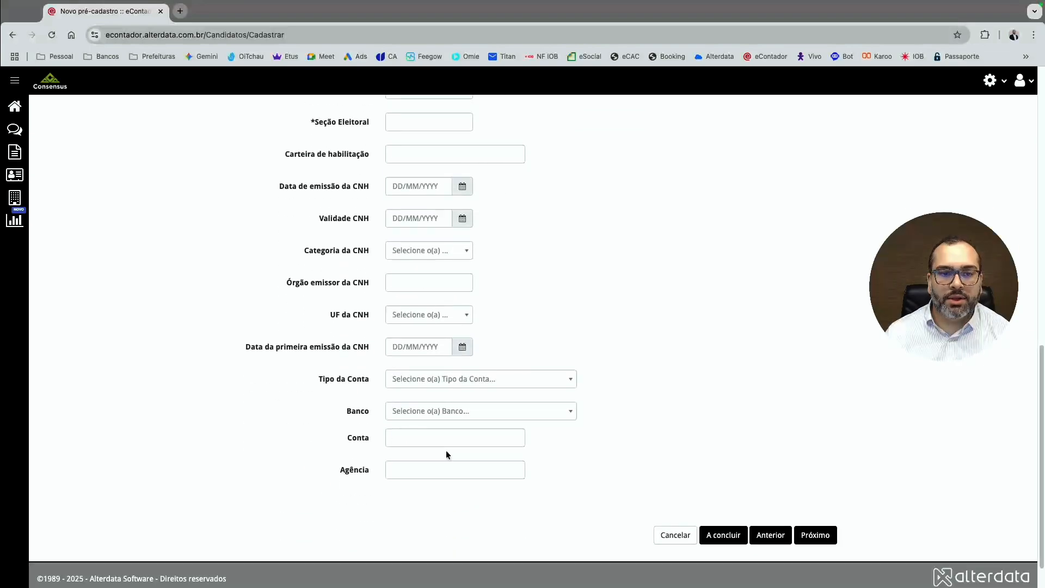
{"action": "scroll", "coordinate": [446, 449], "scroll_direction": "up", "scroll_amount": 10}
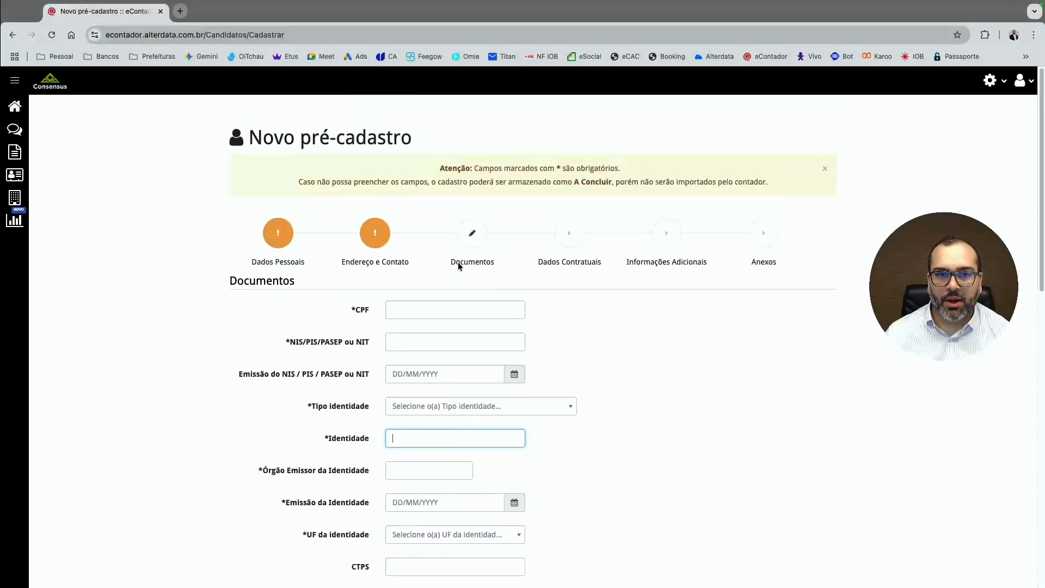
Open the Dados Contratuais section, check the admission date calendar, and enter 45 as the experience contract's Dias para vencimento
{"action": "left_click", "coordinate": [569, 233]}
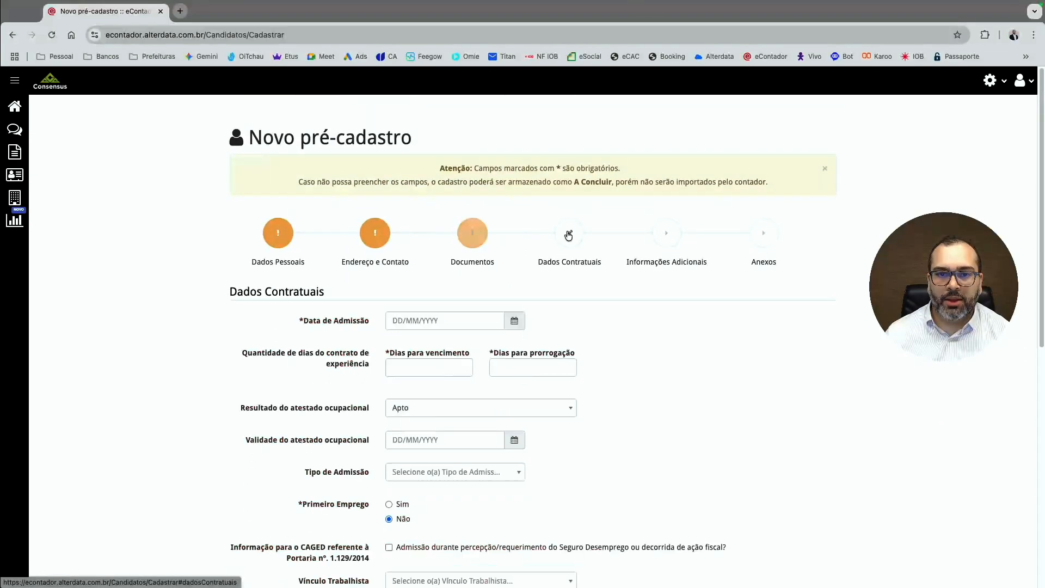
{"action": "scroll", "coordinate": [570, 330], "scroll_direction": "down", "scroll_amount": 3}
{"action": "left_click", "coordinate": [455, 235]}
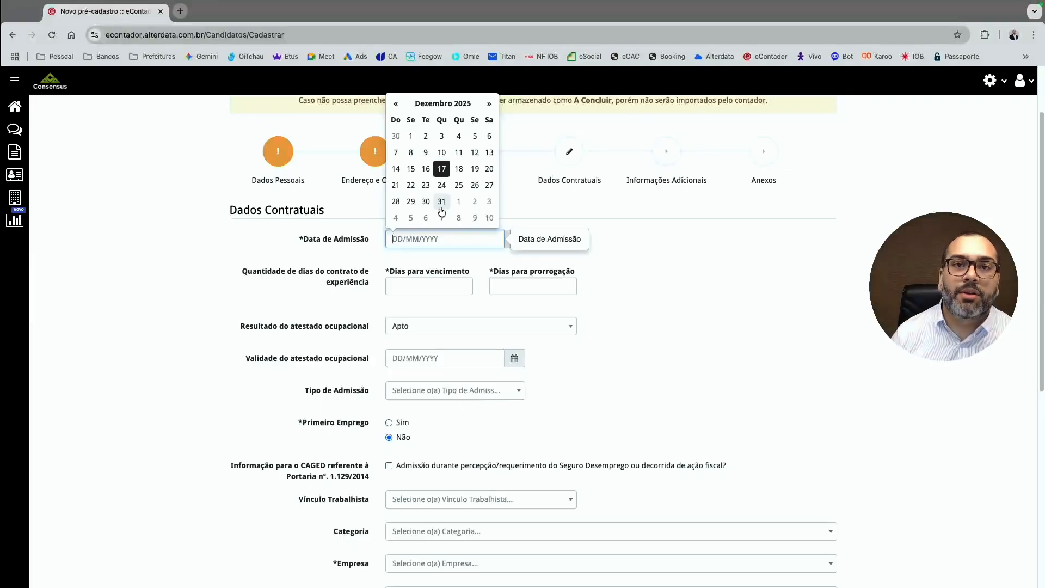
{"action": "left_click", "coordinate": [433, 279]}
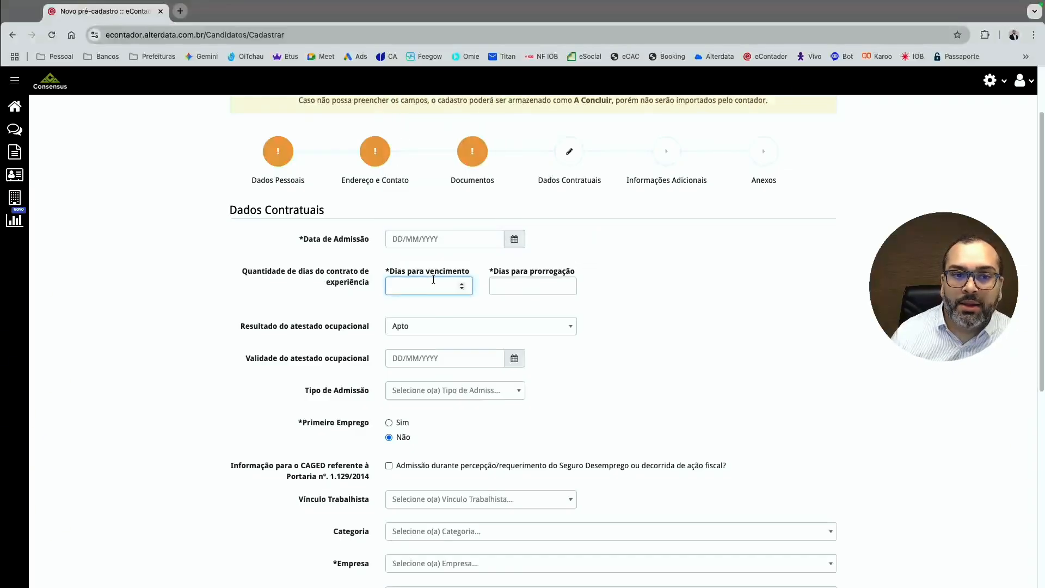
{"action": "type", "text": "45"}
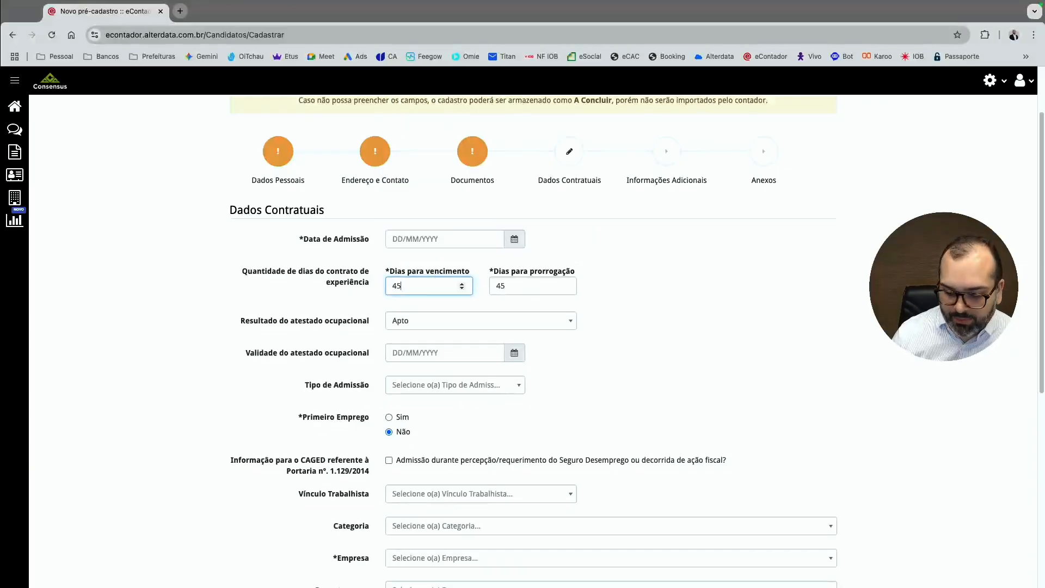
Change the experience contract's Dias para vencimento to 30
{"action": "key", "text": "Tab"}
{"action": "key", "text": "shift+Tab"}
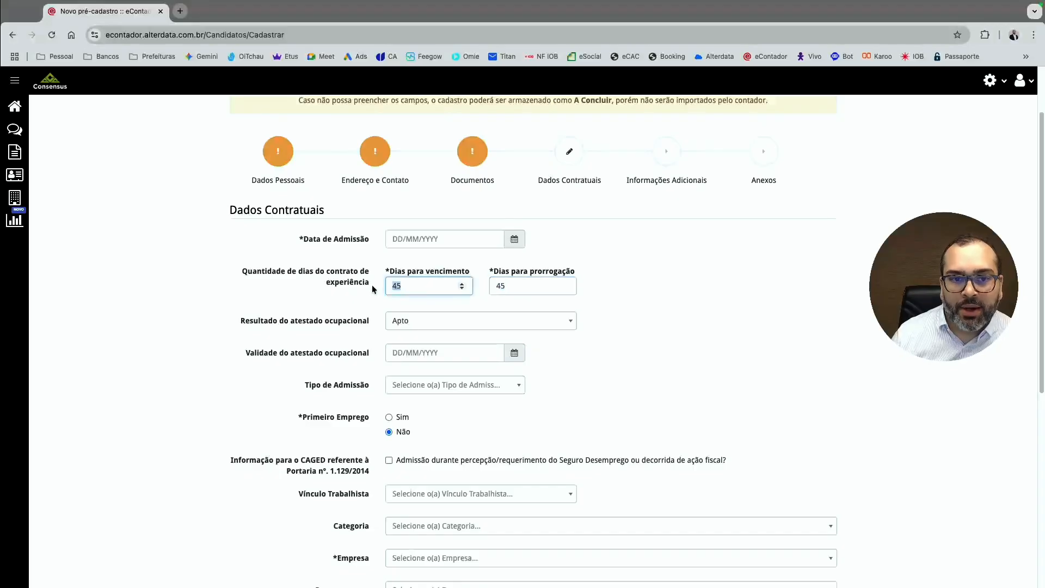
{"action": "type", "text": "30"}
{"action": "key", "text": "Tab"}
Select MILU CONSULTORIA LTDA as the Empresa in the contract data
{"action": "scroll", "coordinate": [525, 355], "scroll_direction": "down", "scroll_amount": 3}
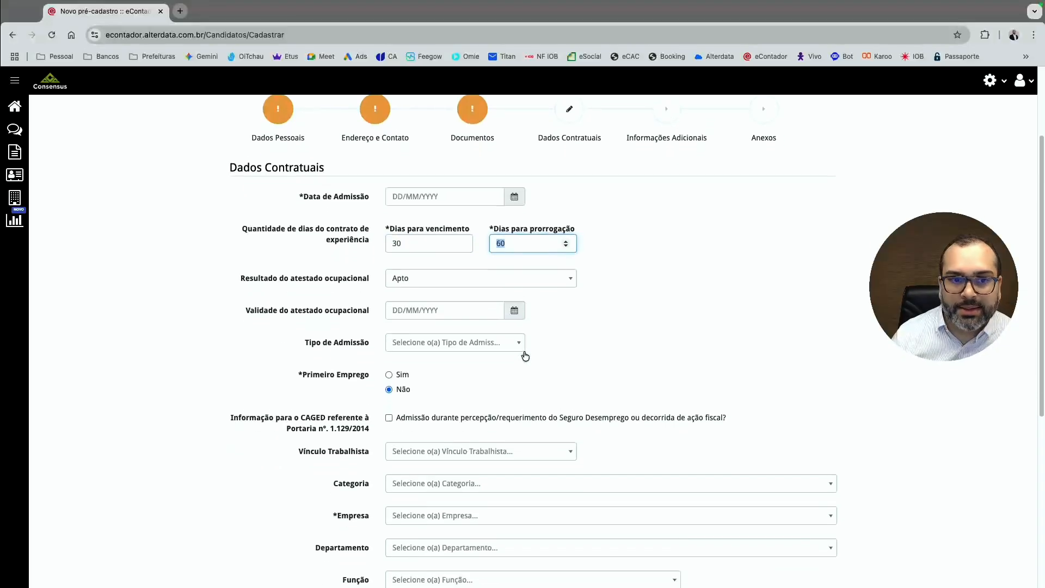
{"action": "scroll", "coordinate": [469, 329], "scroll_direction": "down", "scroll_amount": 4}
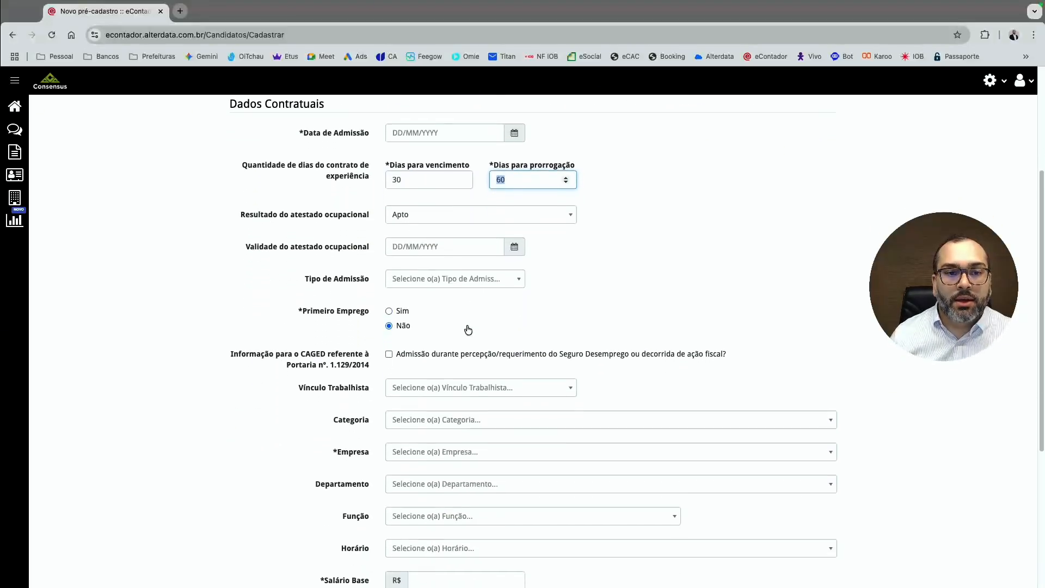
{"action": "scroll", "coordinate": [511, 351], "scroll_direction": "down", "scroll_amount": 5}
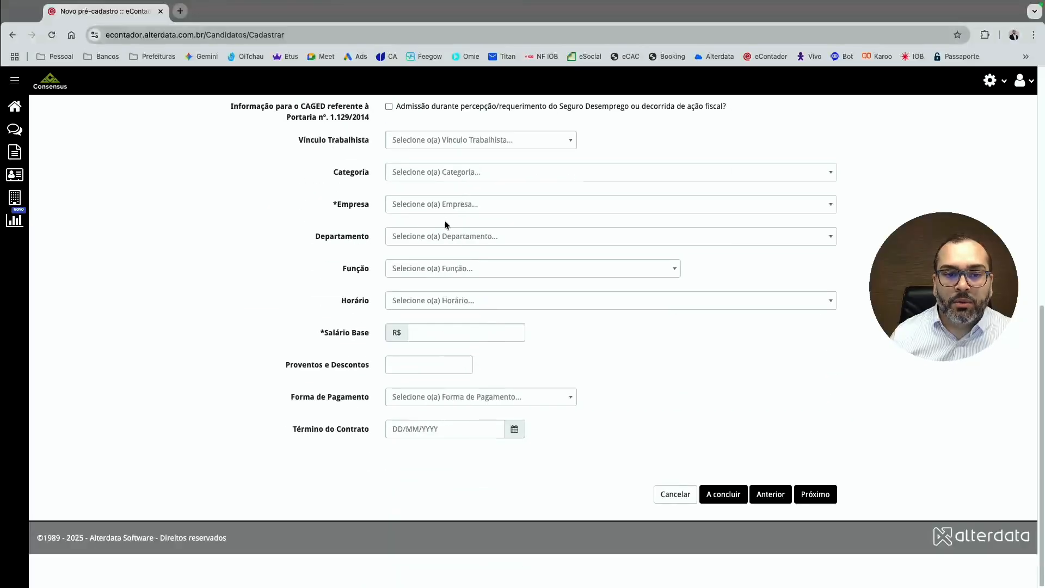
{"action": "left_click", "coordinate": [434, 205]}
{"action": "left_click", "coordinate": [429, 221]}
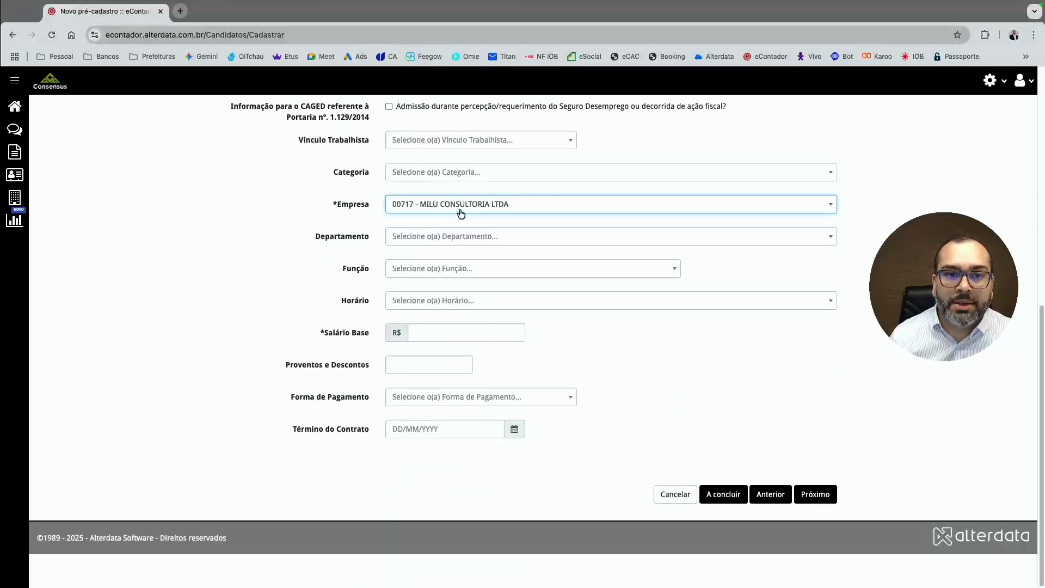
Check the Horário and Salário Base fields of the contract data, leaving both empty
{"action": "left_click", "coordinate": [436, 302]}
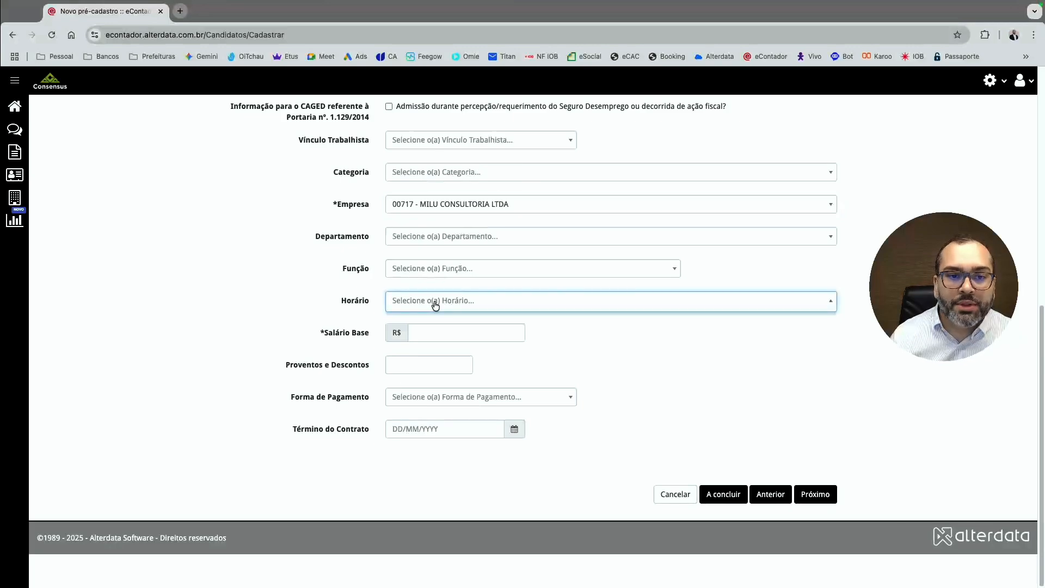
{"action": "left_click", "coordinate": [431, 330]}
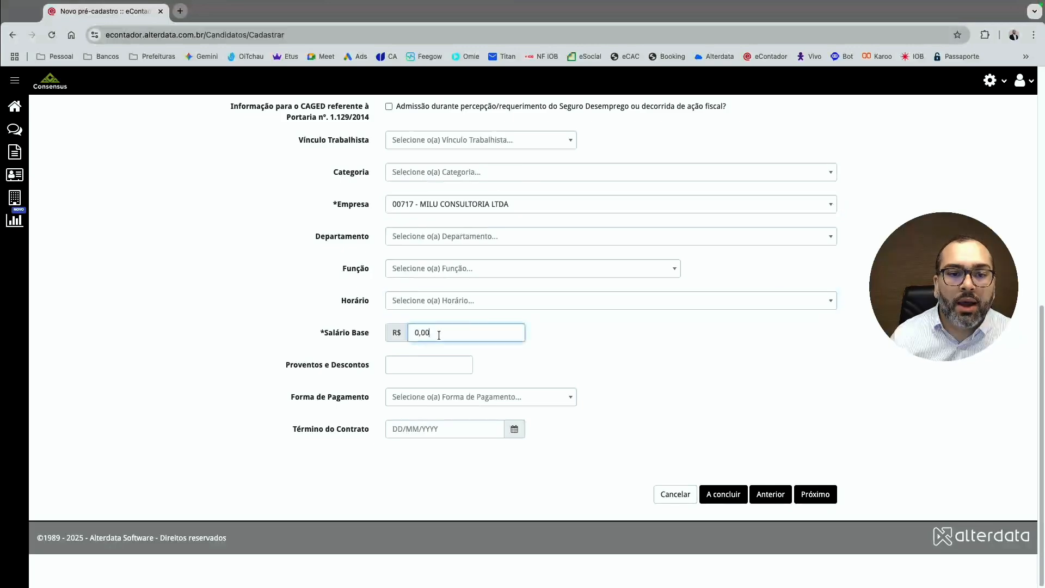
{"action": "left_click", "coordinate": [462, 306]}
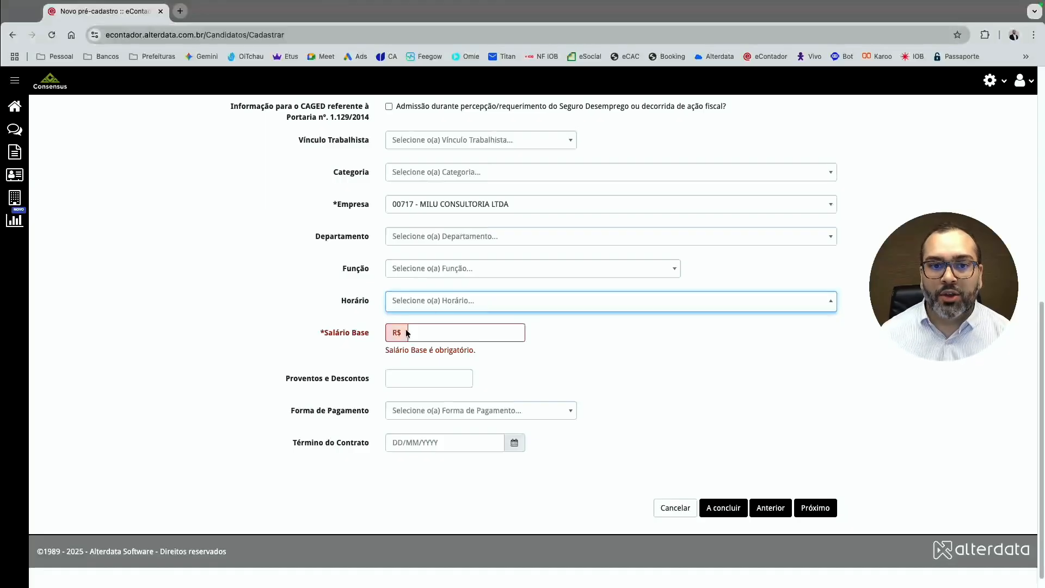
Open the Informações Adicionais section of the pre-registration and view the Dependentes and Vale transporte lists
{"action": "scroll", "coordinate": [506, 409], "scroll_direction": "up", "scroll_amount": 8}
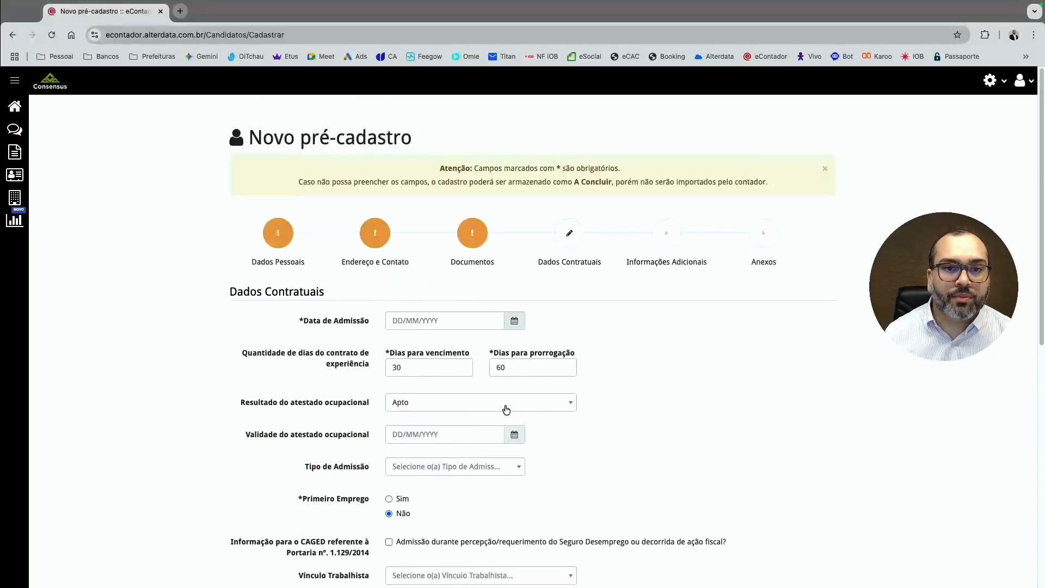
{"action": "left_click", "coordinate": [664, 233]}
{"action": "scroll", "coordinate": [406, 366], "scroll_direction": "down", "scroll_amount": 1}
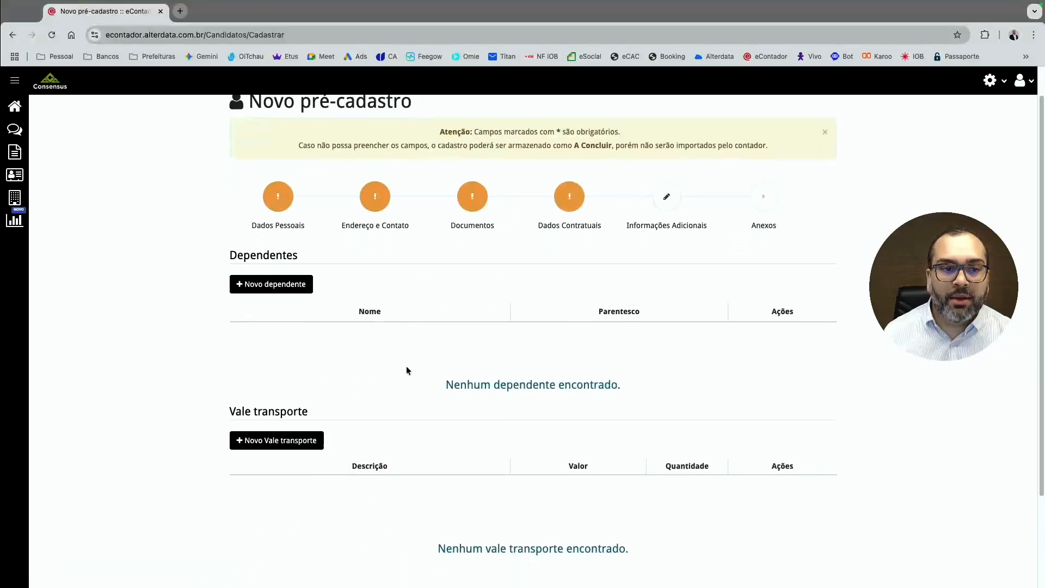
Fill in a new Vale transporte with Descrição 173, Valor R$ 4,50 and Quantidade 4, and close it without confirming
{"action": "left_click", "coordinate": [294, 430]}
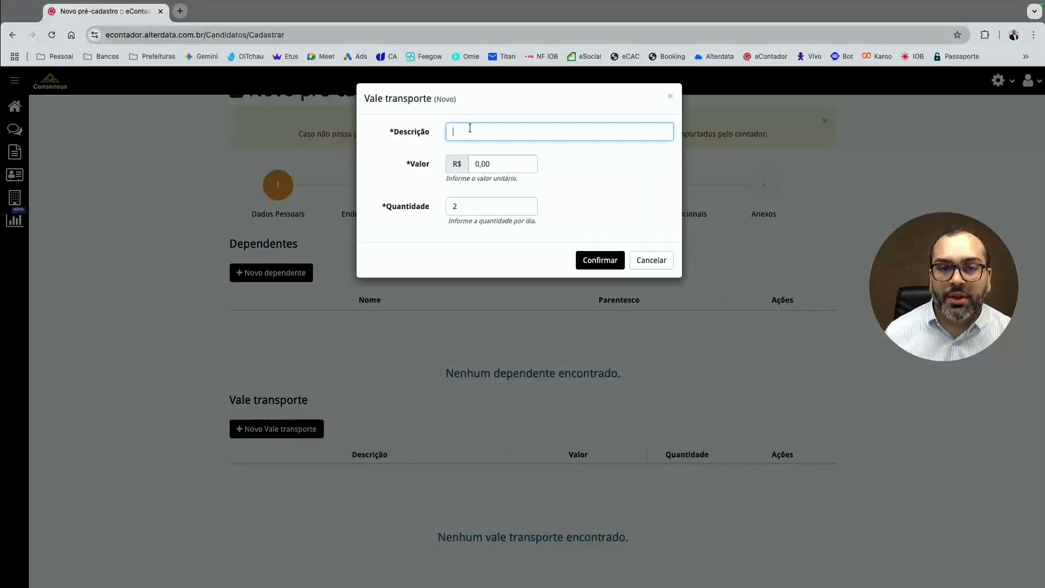
{"action": "type", "text": "173"}
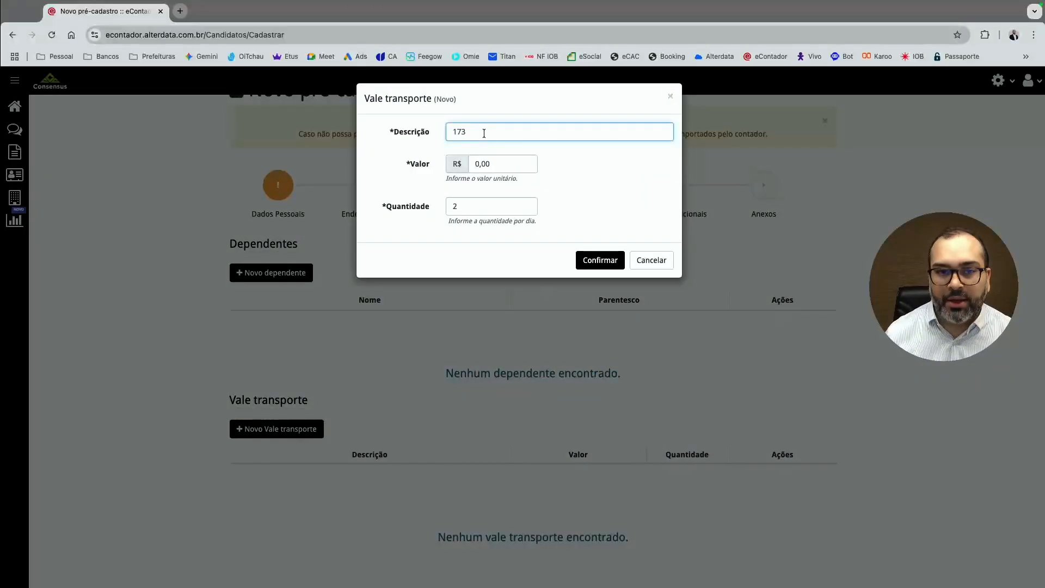
{"action": "left_click", "coordinate": [506, 163]}
{"action": "type", "text": "450"}
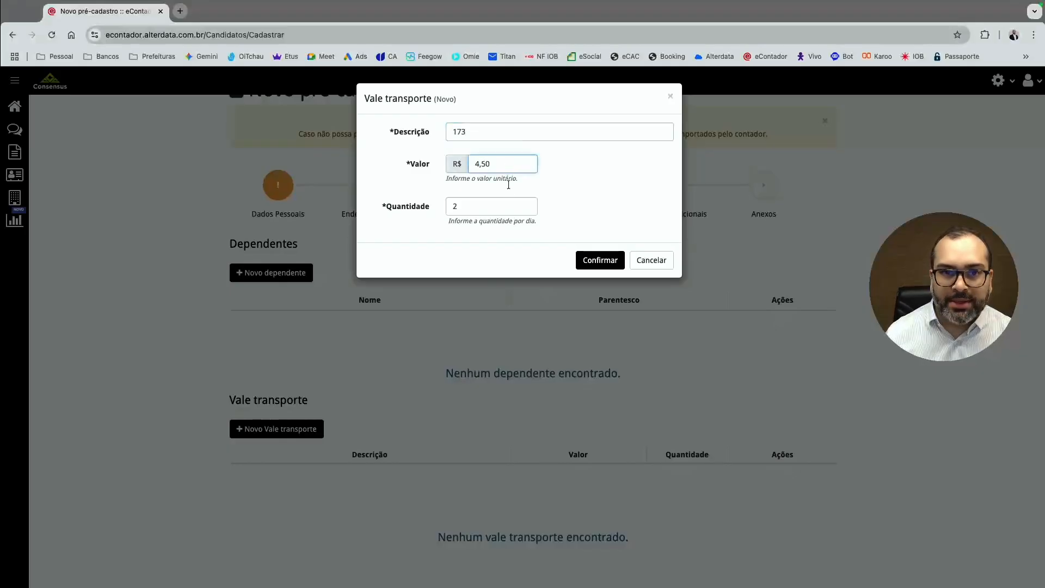
{"action": "left_click", "coordinate": [460, 206]}
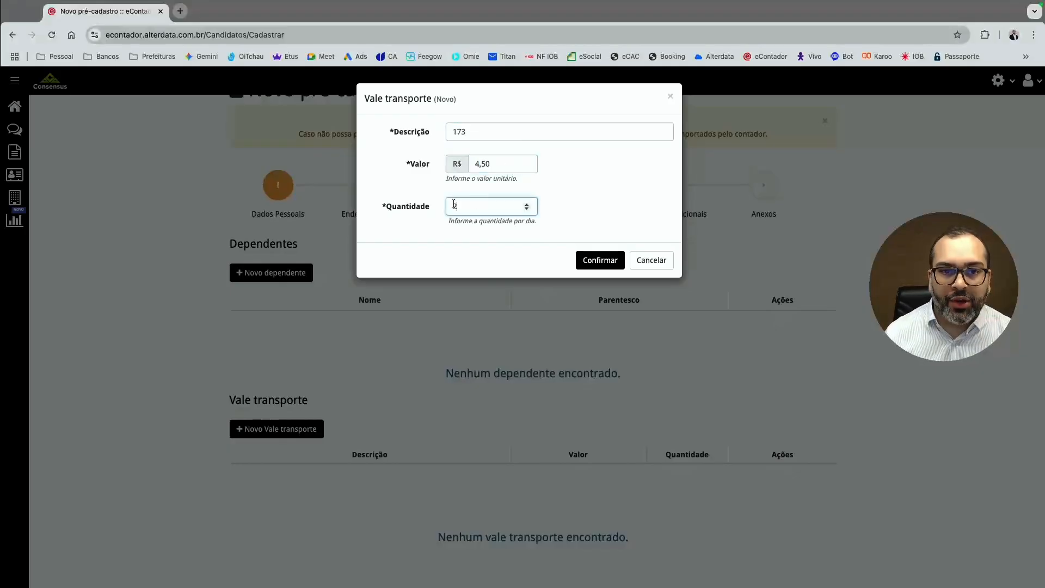
{"action": "double_click", "coordinate": [527, 205]}
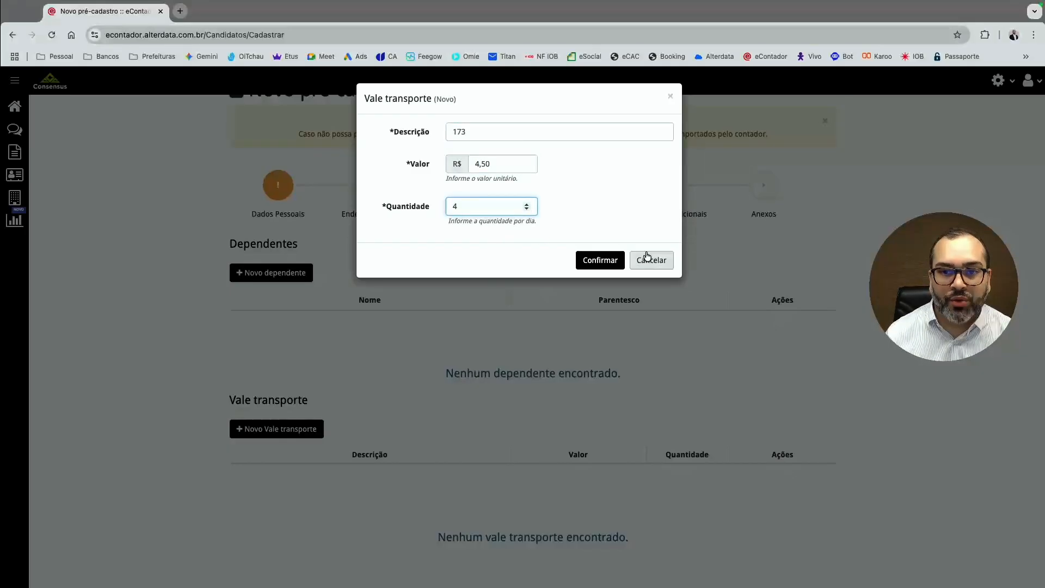
{"action": "left_click", "coordinate": [670, 97]}
Review the Anexos section and the required fields and completion options of the Endereço e Contato section, ending back on Anexos
{"action": "left_click", "coordinate": [761, 190]}
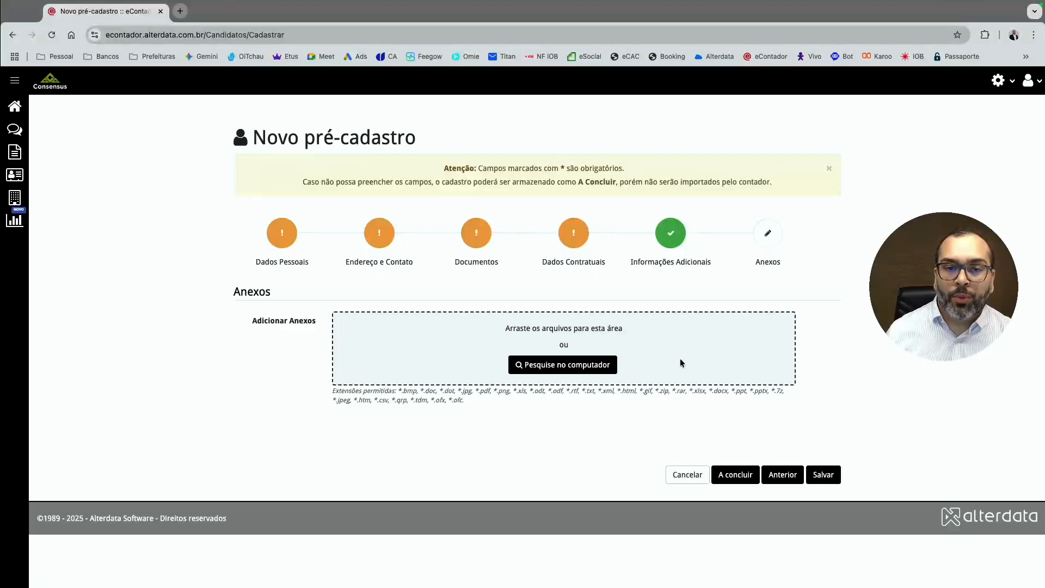
{"action": "left_click", "coordinate": [384, 234]}
{"action": "scroll", "coordinate": [554, 353], "scroll_direction": "down", "scroll_amount": 4}
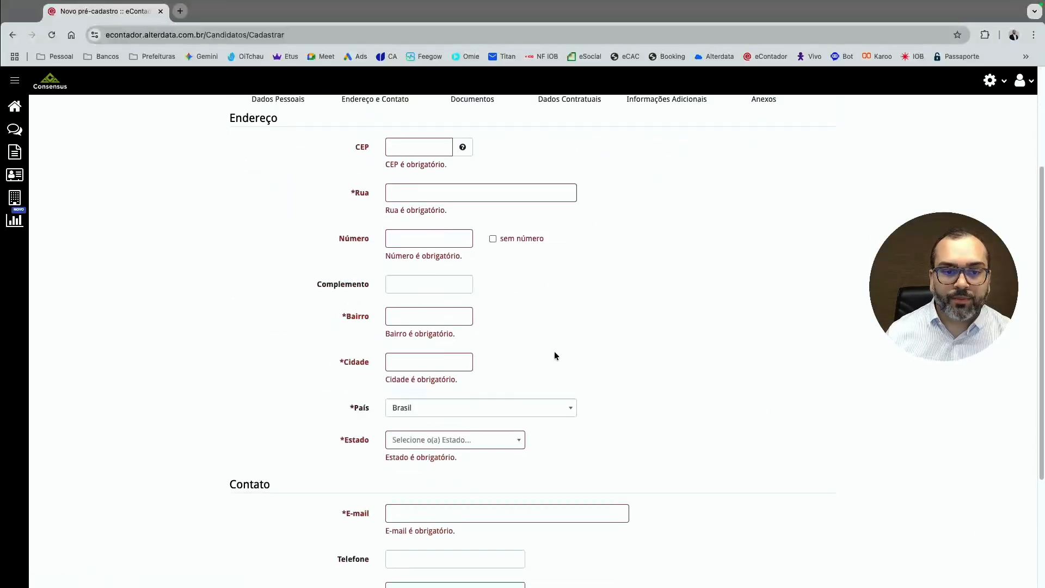
{"action": "scroll", "coordinate": [559, 354], "scroll_direction": "up", "scroll_amount": 5}
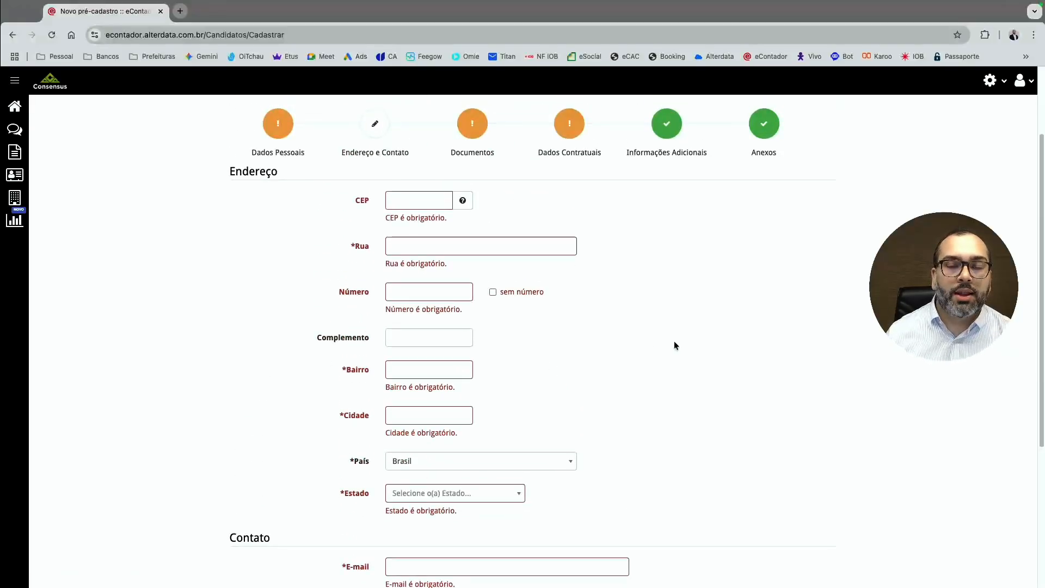
{"action": "scroll", "coordinate": [674, 341], "scroll_direction": "down", "scroll_amount": 2}
{"action": "scroll", "coordinate": [653, 288], "scroll_direction": "up", "scroll_amount": 5}
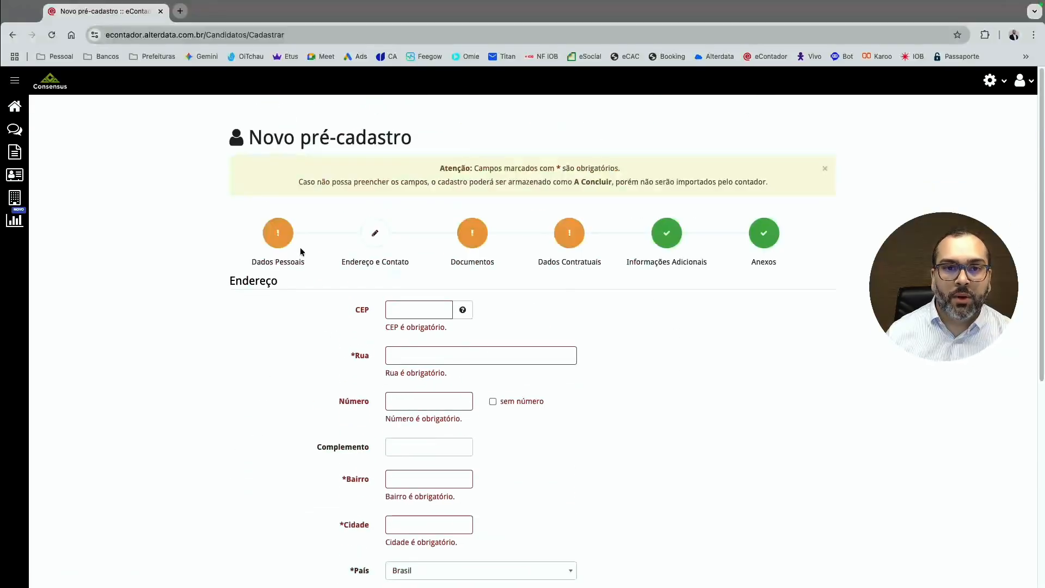
{"action": "scroll", "coordinate": [570, 303], "scroll_direction": "down", "scroll_amount": 6}
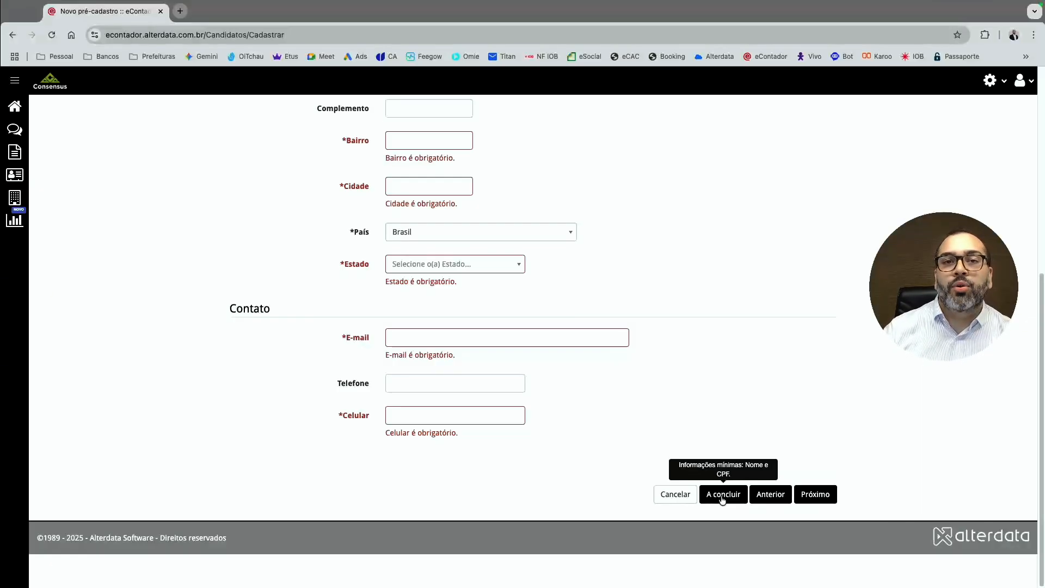
{"action": "scroll", "coordinate": [675, 396], "scroll_direction": "up", "scroll_amount": 1}
{"action": "scroll", "coordinate": [675, 397], "scroll_direction": "up", "scroll_amount": 4}
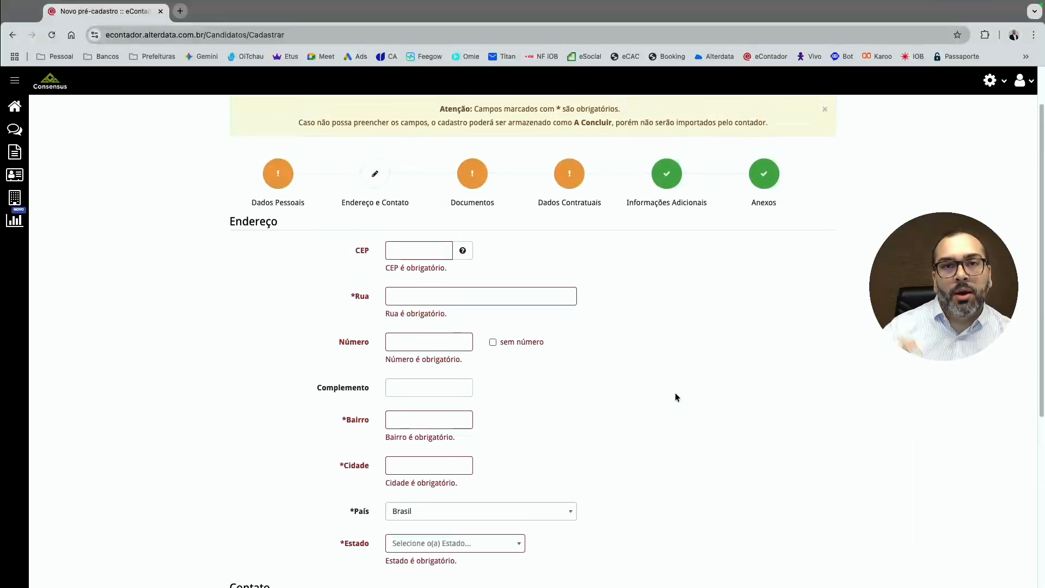
{"action": "scroll", "coordinate": [675, 397], "scroll_direction": "down", "scroll_amount": 5}
{"action": "scroll", "coordinate": [728, 345], "scroll_direction": "up", "scroll_amount": 6}
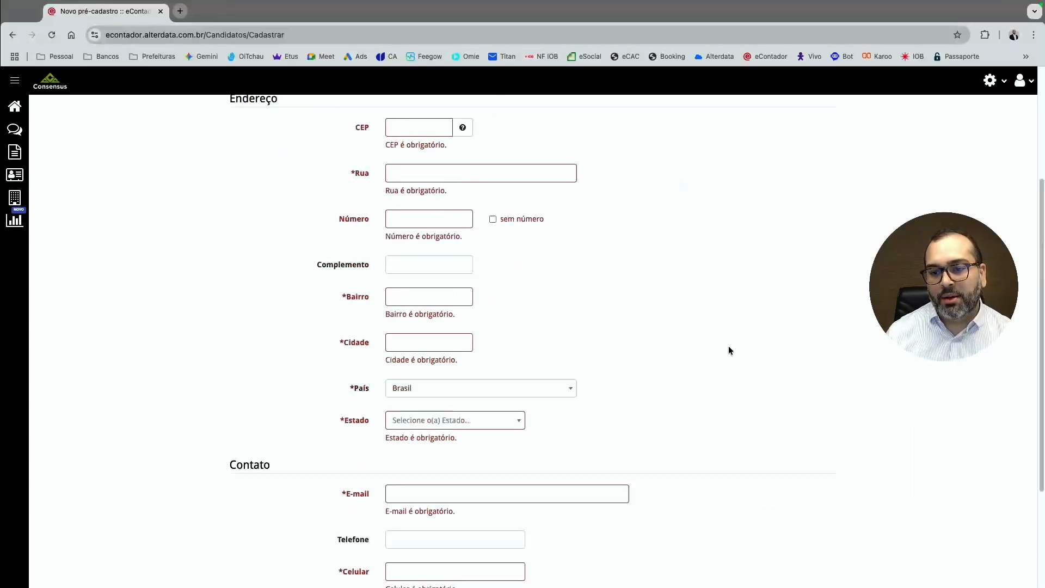
{"action": "left_click", "coordinate": [768, 233]}
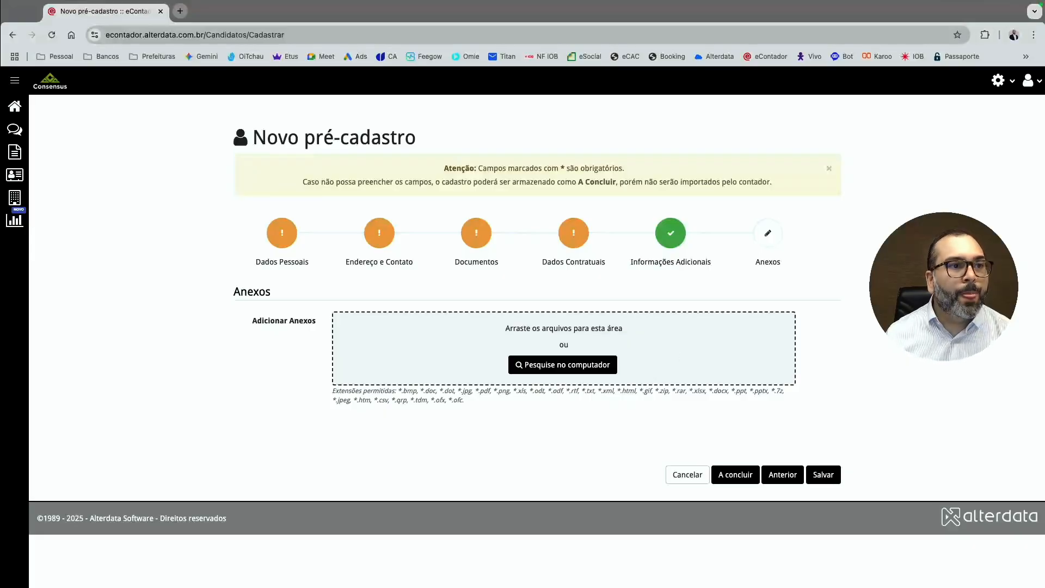
Open Agendamento de férias in Departamento Pessoal and examine the employee's Admissão, Vencimento de Férias and Conceder até dates
{"action": "left_click", "coordinate": [15, 173]}
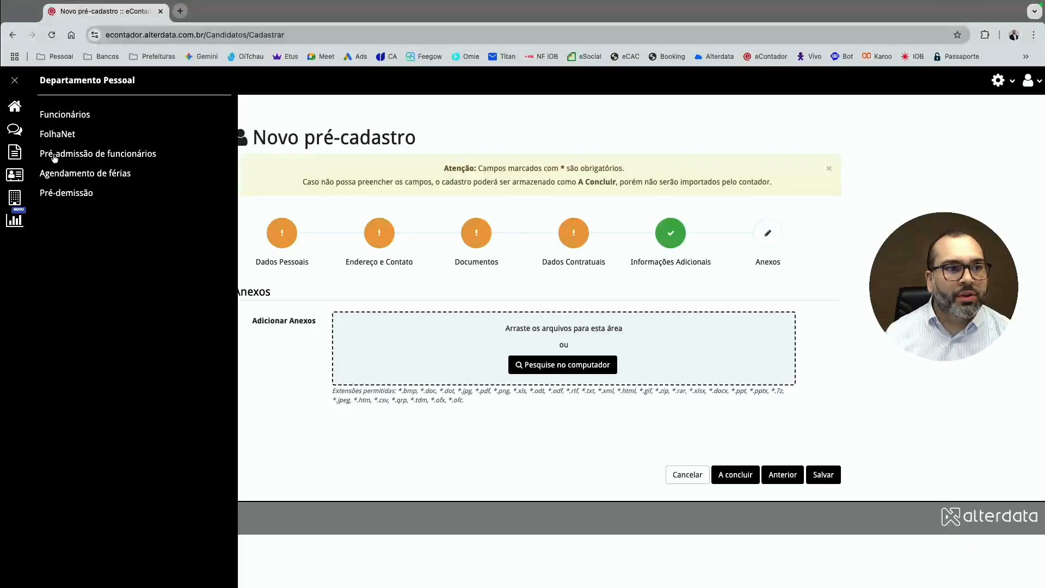
{"action": "left_click", "coordinate": [62, 175]}
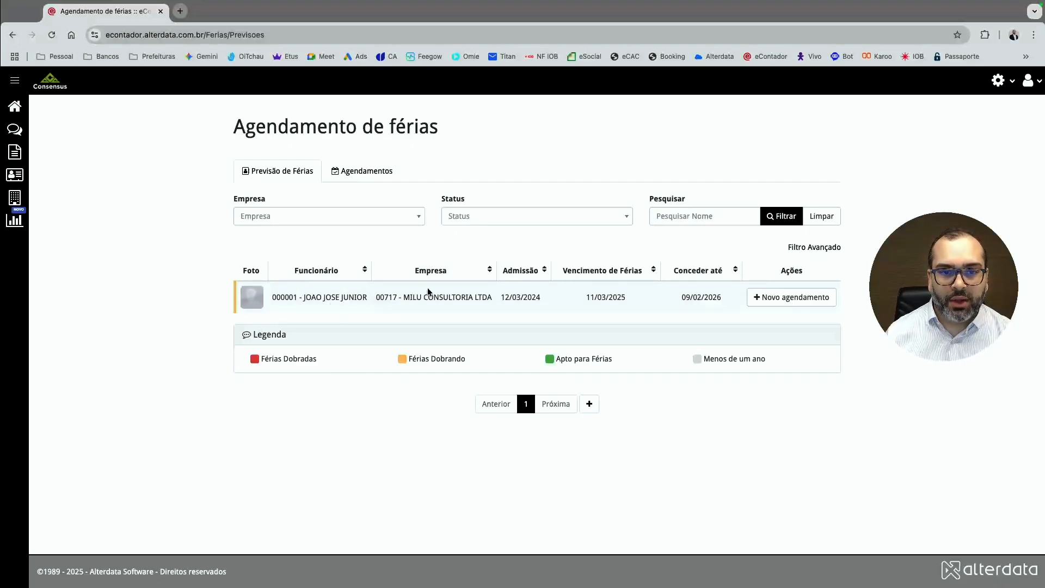
{"action": "left_click_drag", "start_coordinate": [543, 298], "coordinate": [502, 297]}
{"action": "left_click_drag", "start_coordinate": [626, 295], "coordinate": [587, 295]}
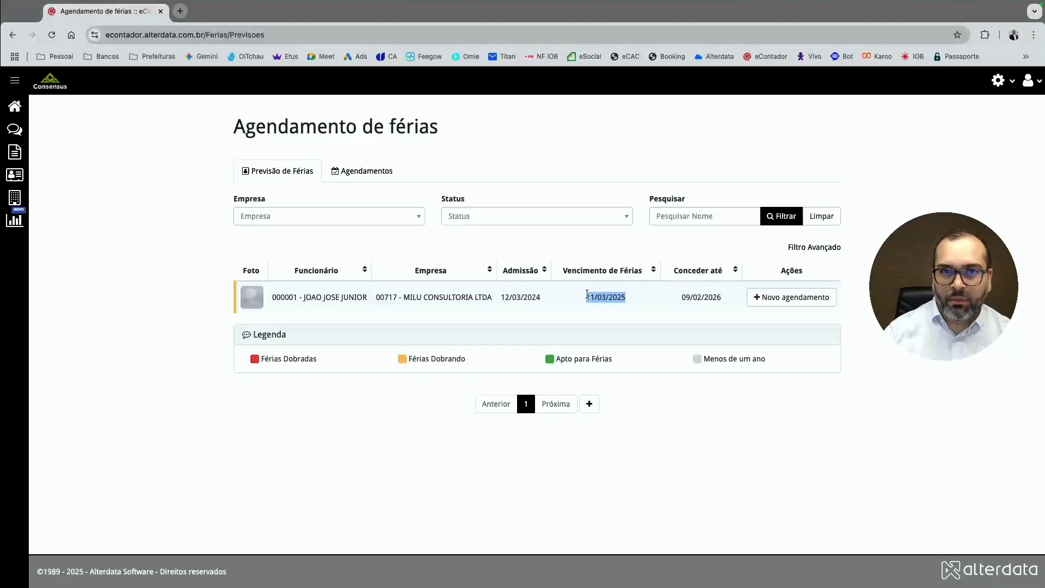
{"action": "left_click_drag", "start_coordinate": [544, 296], "coordinate": [500, 297]}
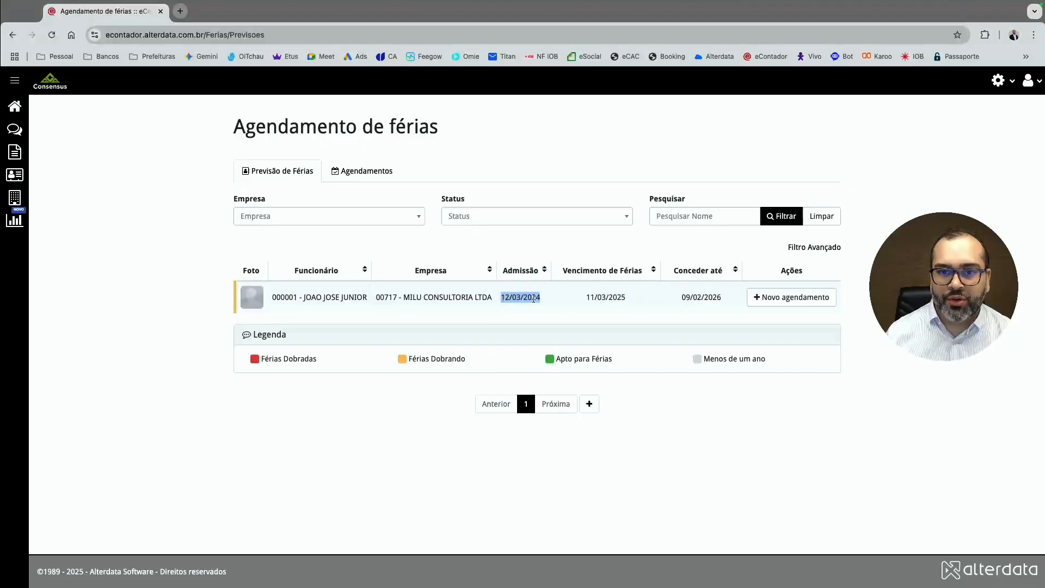
{"action": "left_click_drag", "start_coordinate": [626, 296], "coordinate": [587, 296]}
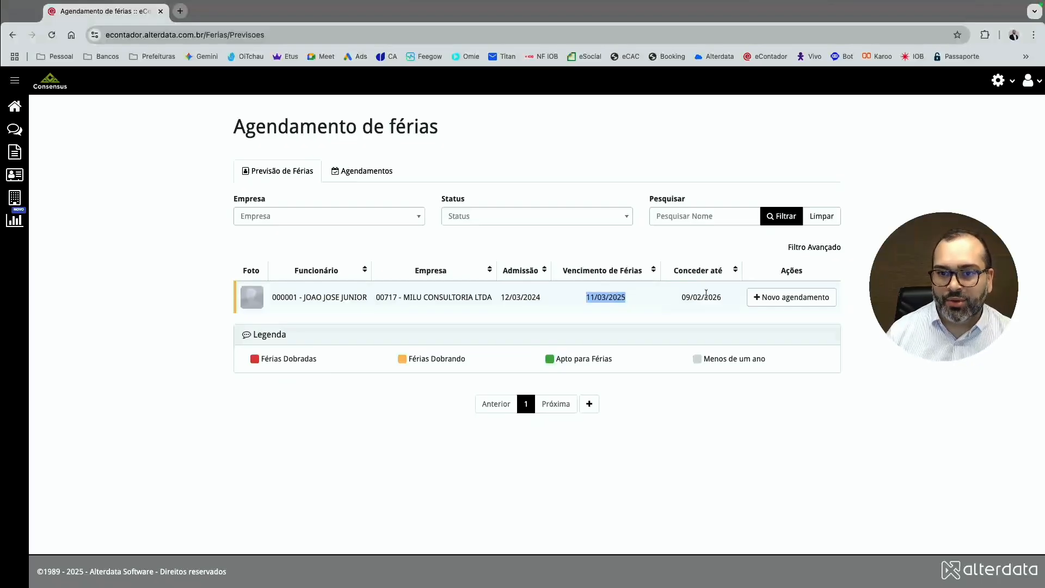
{"action": "left_click_drag", "start_coordinate": [724, 296], "coordinate": [683, 299]}
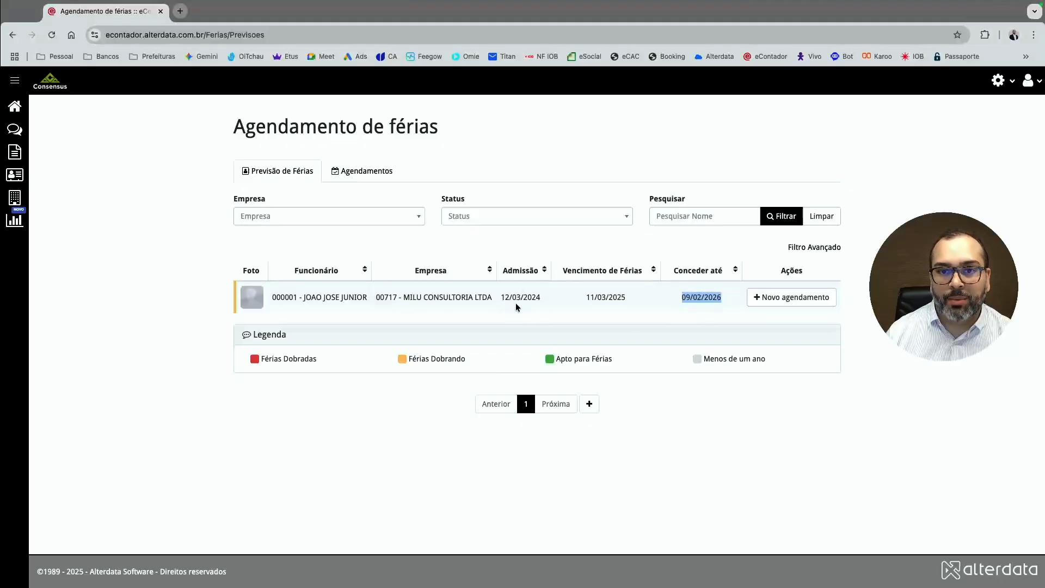
{"action": "left_click", "coordinate": [611, 297]}
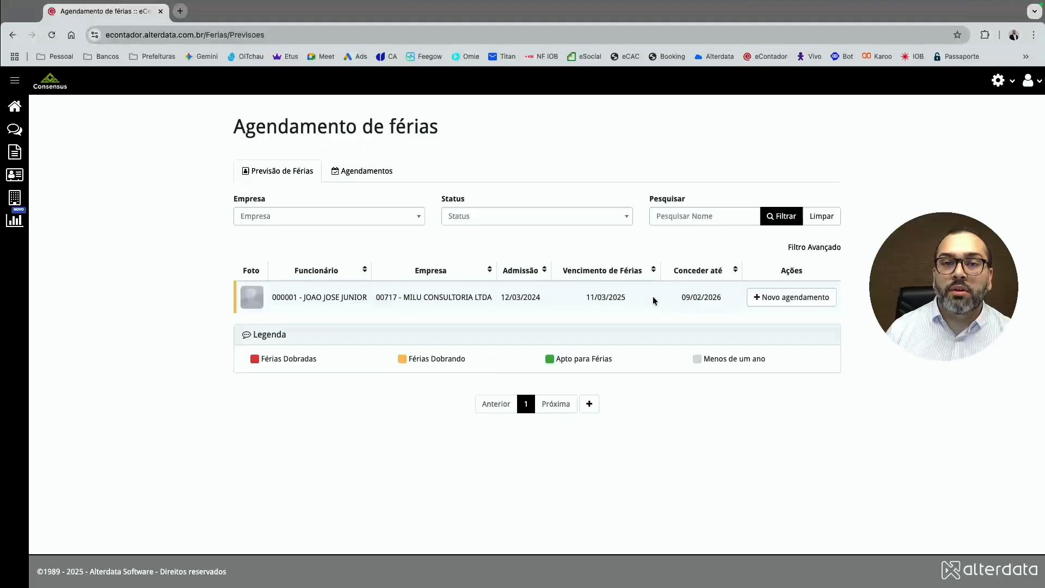
Start a new vacation scheduling for the listed employee from 05/01/2026 to 19/01/2026, declining to take the remaining days as Abono
{"action": "left_click", "coordinate": [779, 302]}
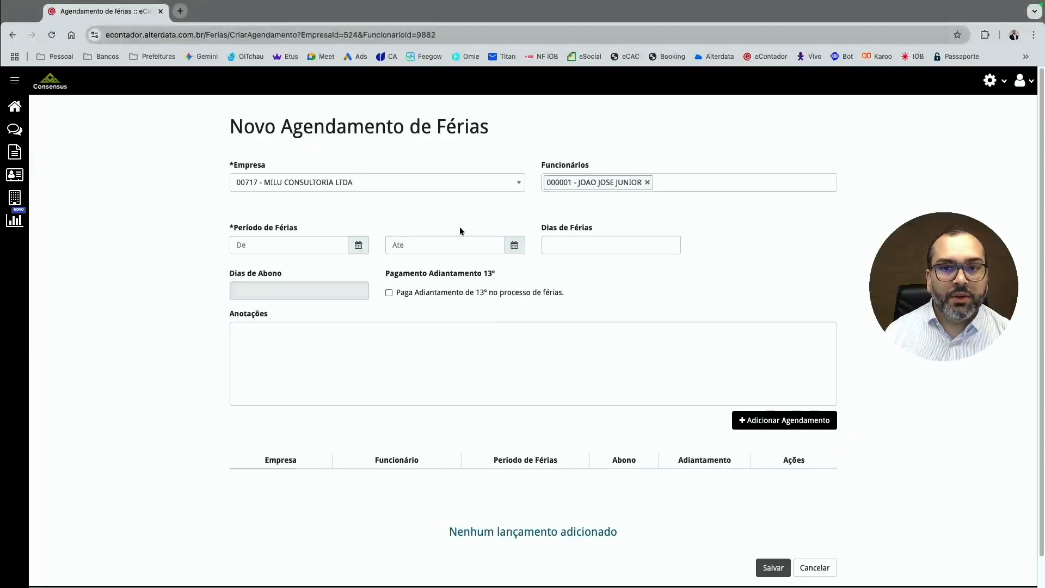
{"action": "left_click", "coordinate": [286, 244]}
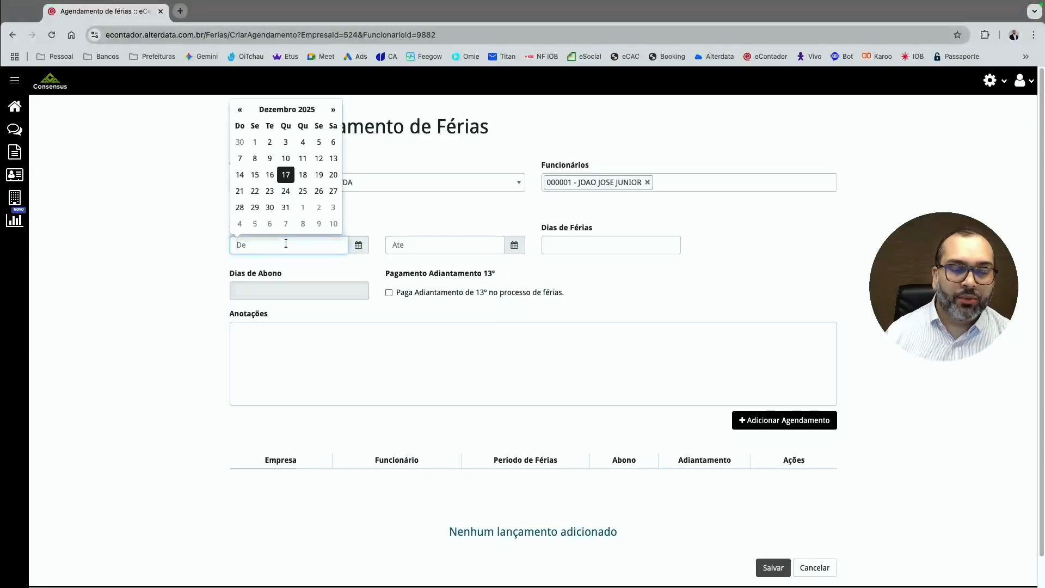
{"action": "left_click", "coordinate": [333, 110]}
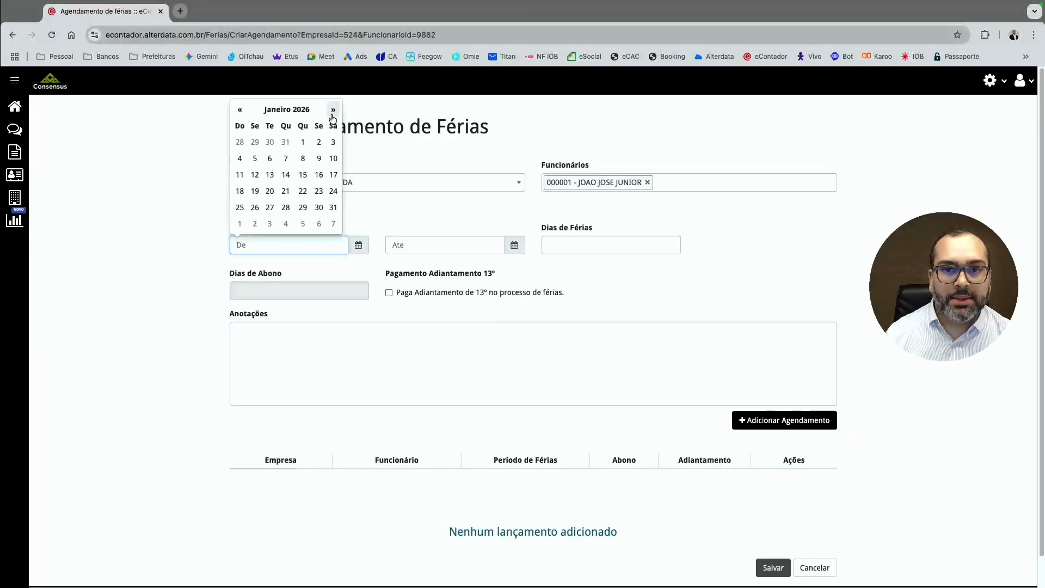
{"action": "left_click", "coordinate": [256, 160]}
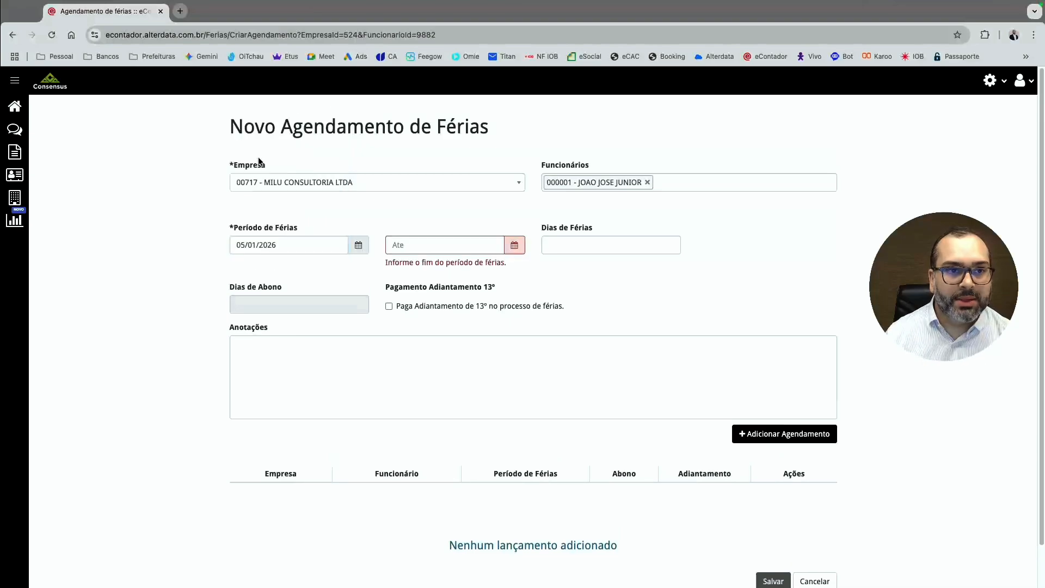
{"action": "left_click", "coordinate": [401, 245]}
{"action": "left_click", "coordinate": [489, 110]}
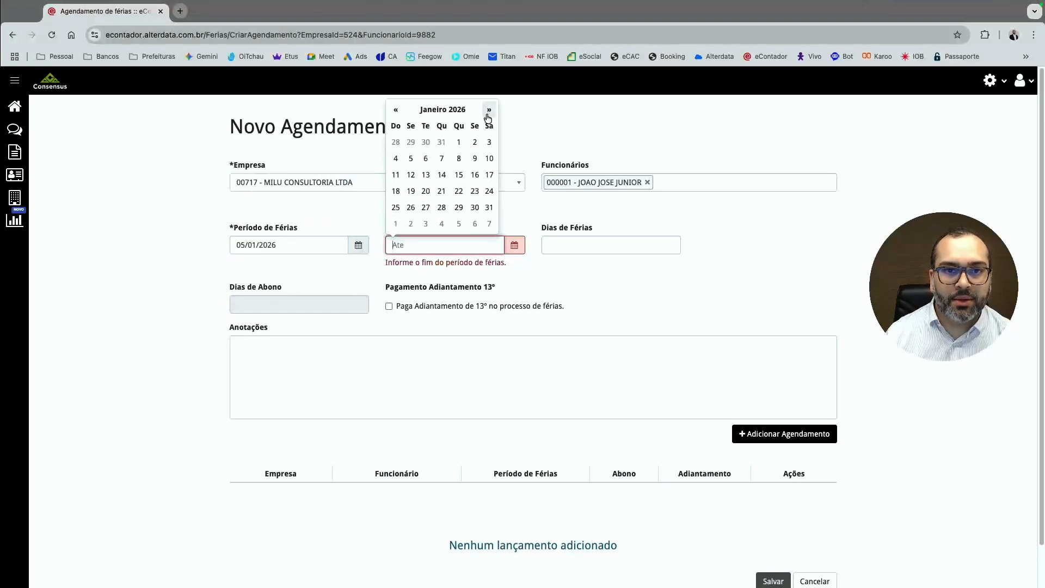
{"action": "left_click", "coordinate": [410, 190]}
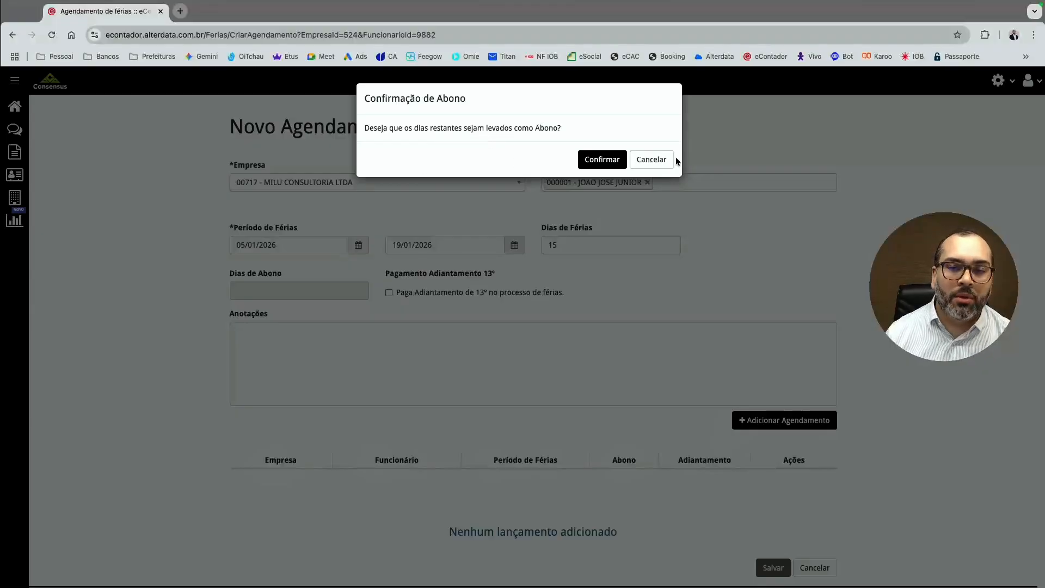
{"action": "left_click", "coordinate": [661, 160]}
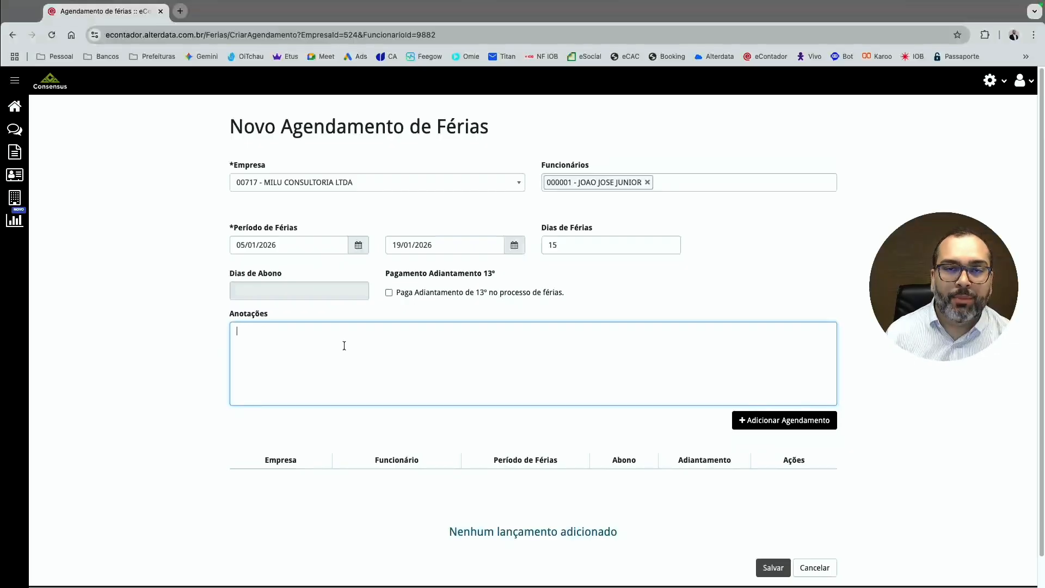
Enter "hjghjgjhghghjhjgjh" in Anotações and add the vacation scheduling to the list
{"action": "type", "text": "hjghjgjhghghjhjgjh"}
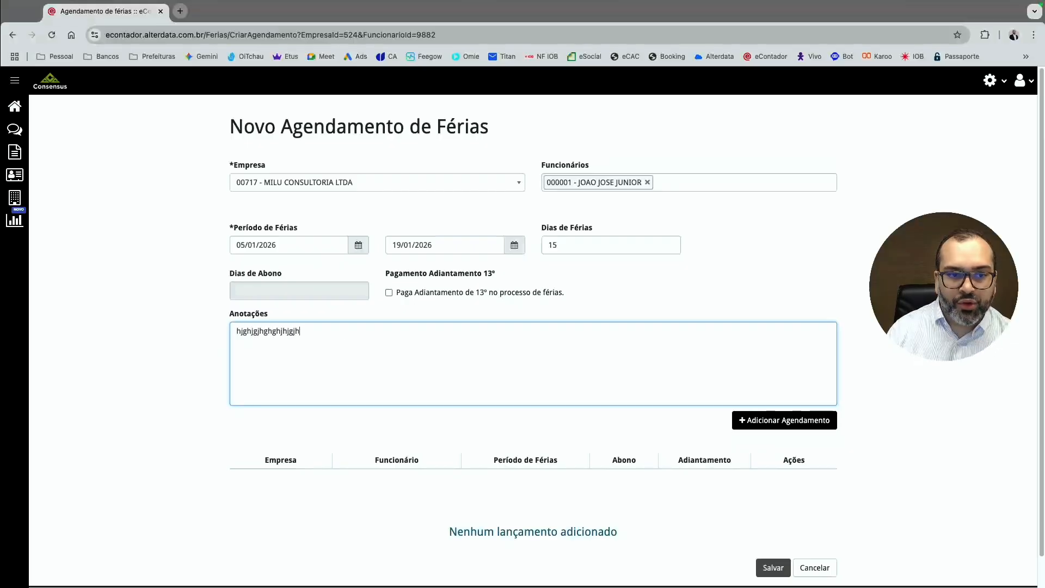
{"action": "left_click", "coordinate": [779, 418]}
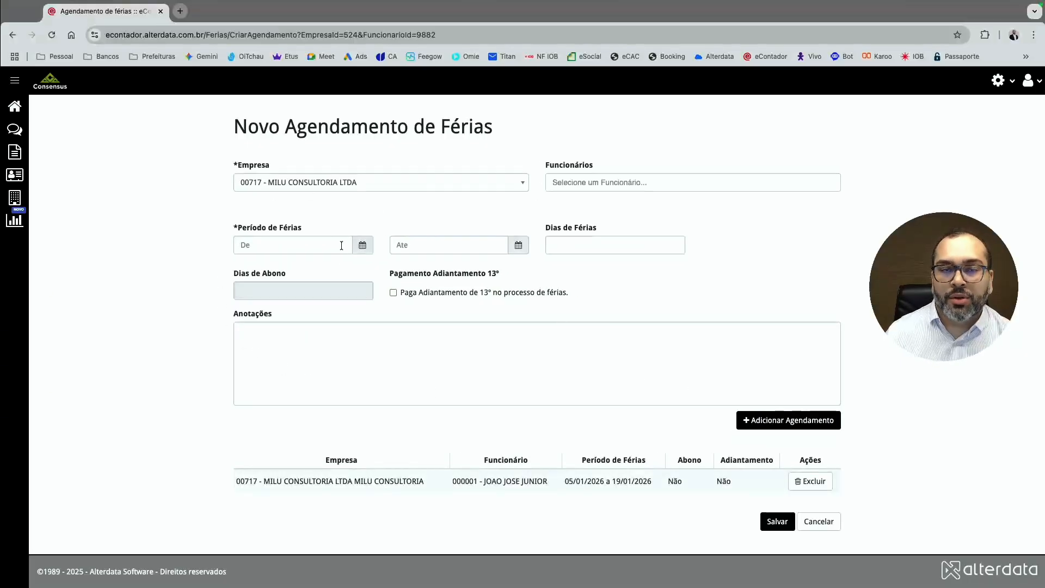
Check the Funcionários, Período de Férias and Dias de Férias fields for another entry, and cancel the vacation scheduling without saving
{"action": "left_click", "coordinate": [644, 182]}
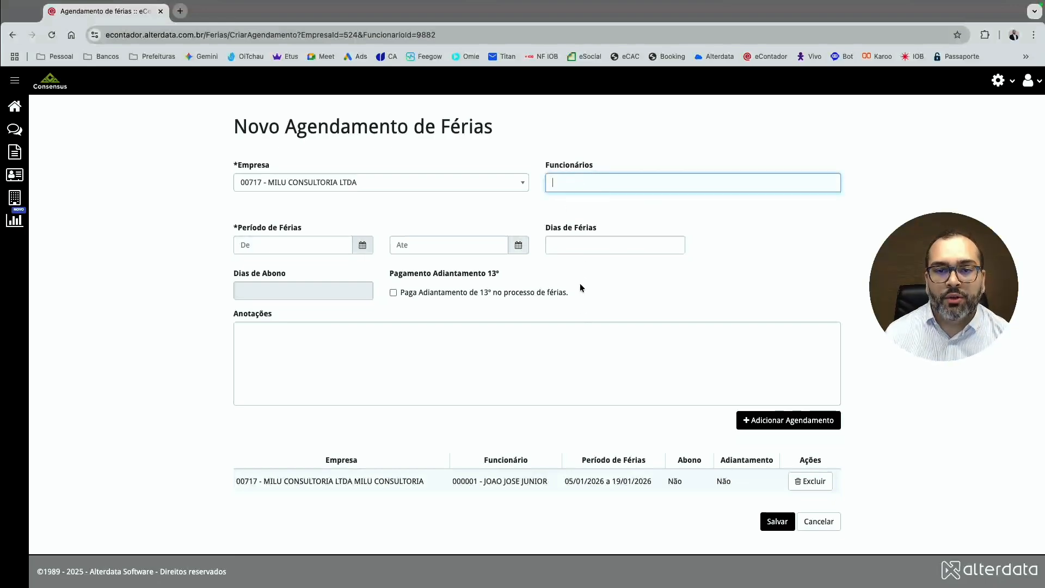
{"action": "left_click", "coordinate": [283, 244]}
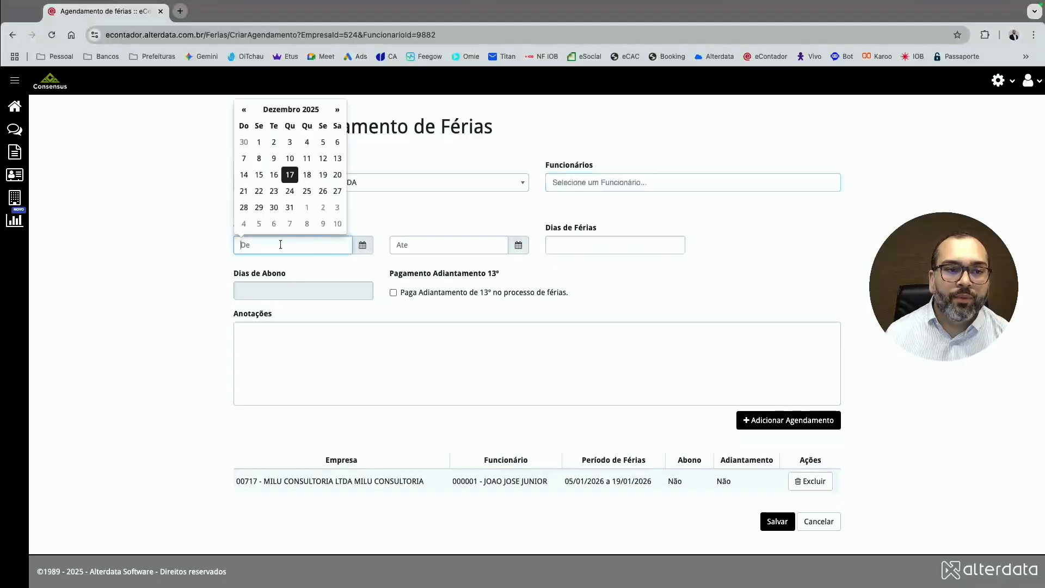
{"action": "left_click", "coordinate": [427, 244]}
{"action": "left_click", "coordinate": [608, 244]}
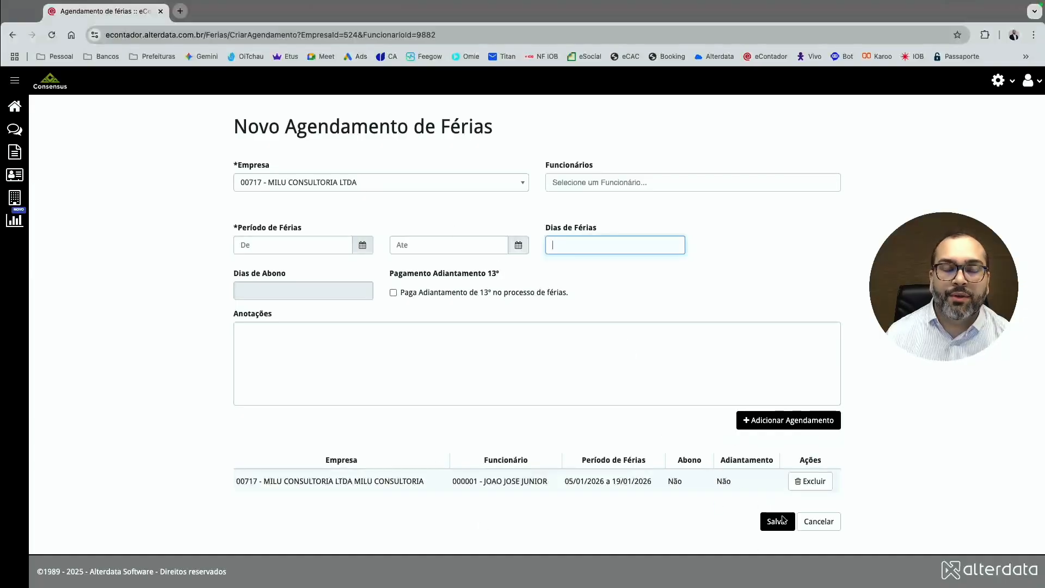
{"action": "left_click", "coordinate": [825, 525]}
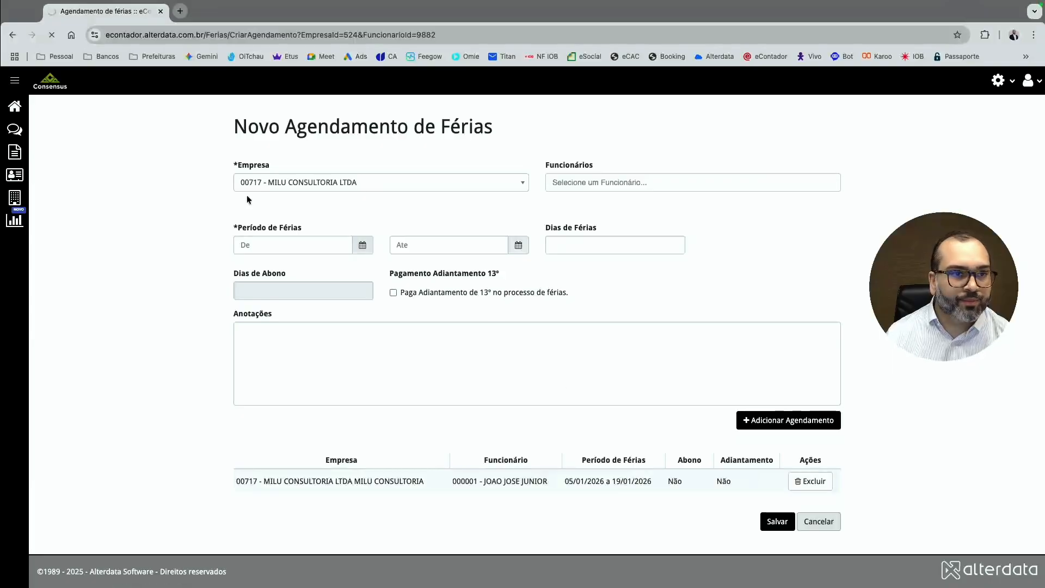
Start a new Pré-demissão request in Departamento Pessoal for company 00717 - MILU CONSULTORIA LTDA and select its listed employee
{"action": "left_click", "coordinate": [18, 179]}
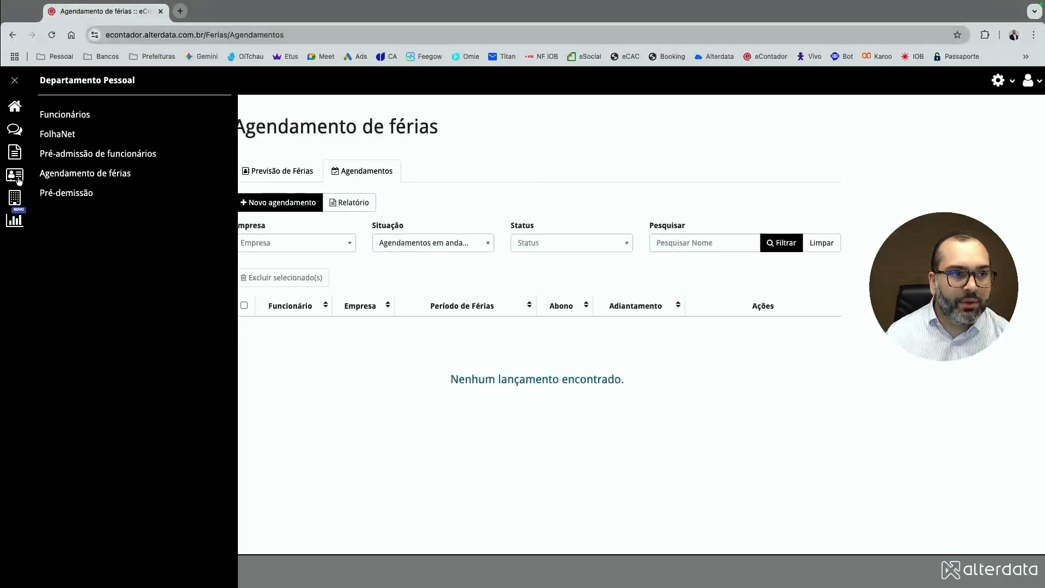
{"action": "left_click", "coordinate": [71, 195]}
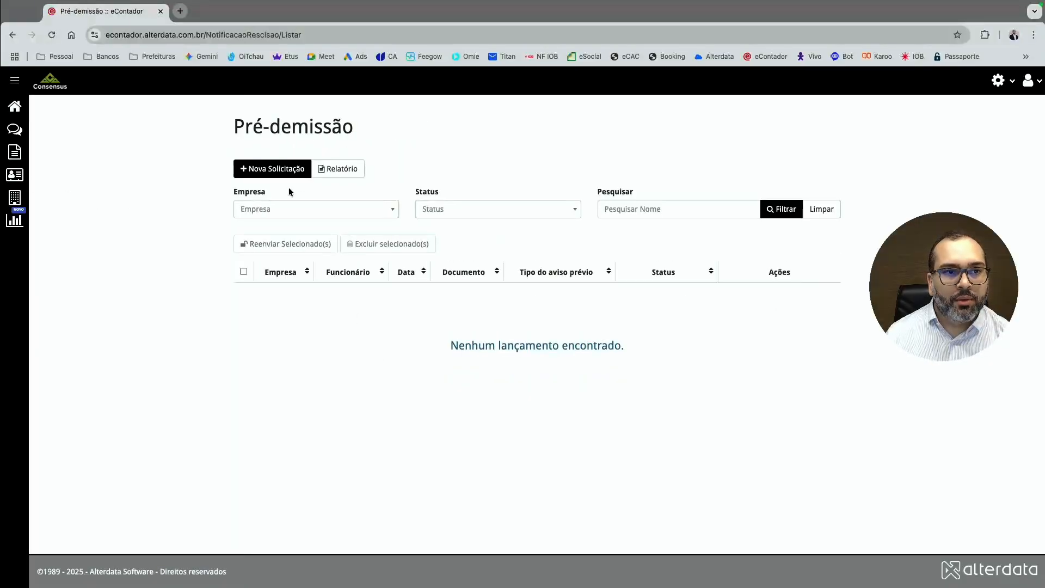
{"action": "left_click", "coordinate": [273, 169]}
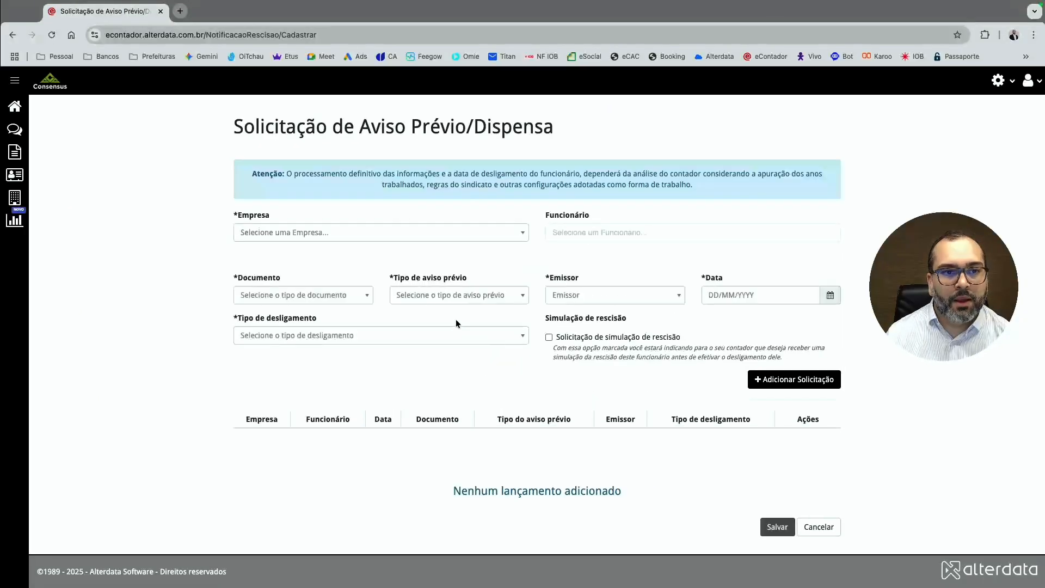
{"action": "left_click", "coordinate": [365, 238]}
{"action": "left_click", "coordinate": [333, 247]}
{"action": "left_click", "coordinate": [593, 234]}
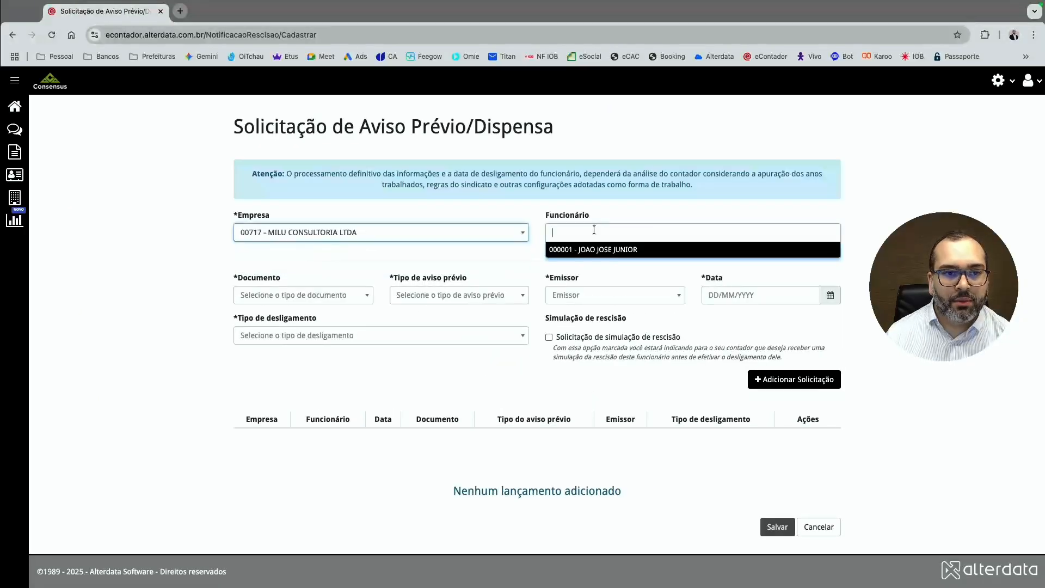
{"action": "left_click", "coordinate": [593, 250]}
Set Documento to Aviso prévio and Tipo de aviso prévio to Dispensa de aviso
{"action": "left_click", "coordinate": [342, 295]}
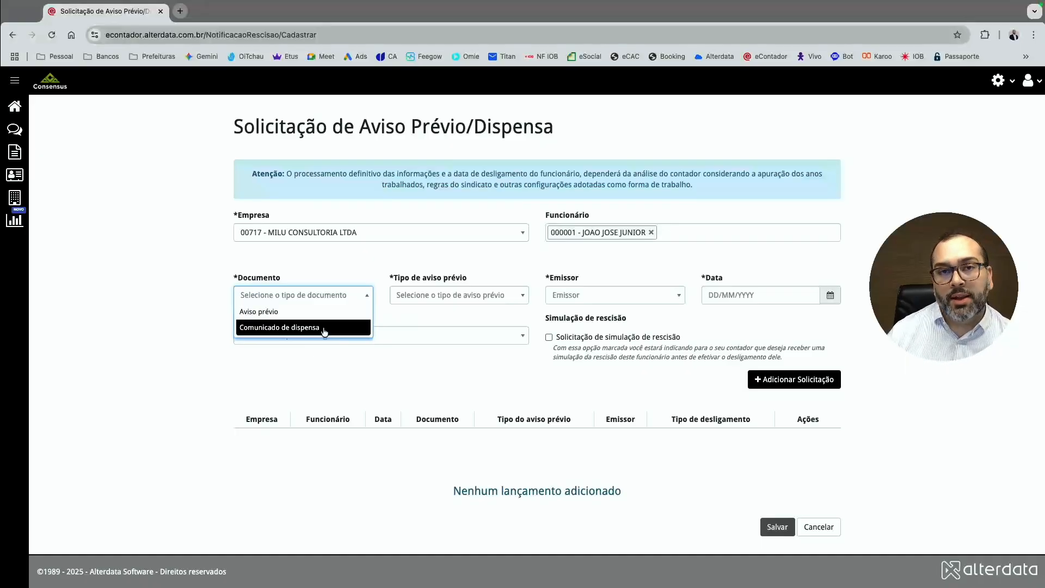
{"action": "left_click", "coordinate": [312, 312]}
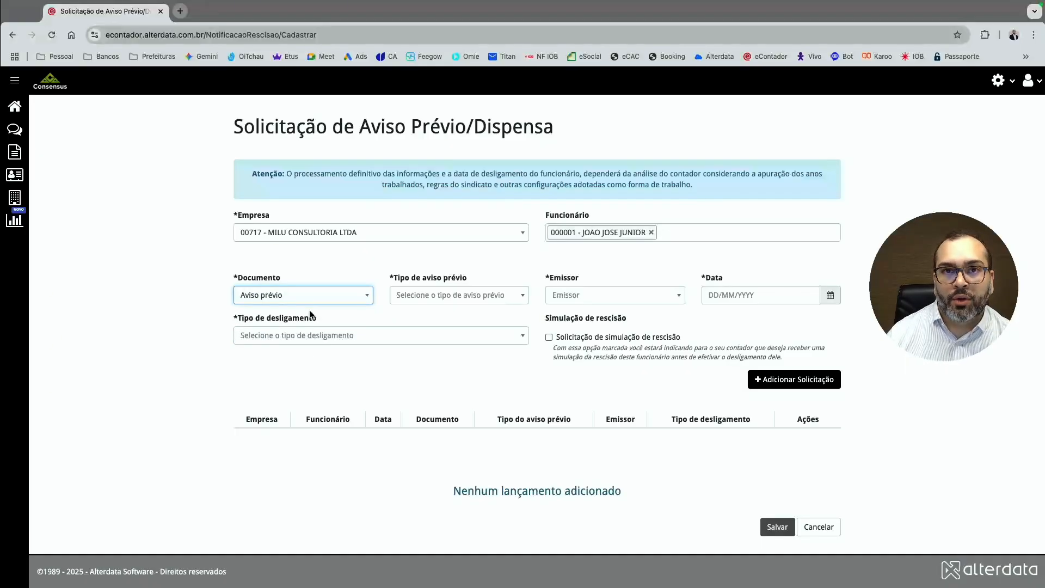
{"action": "left_click", "coordinate": [406, 298]}
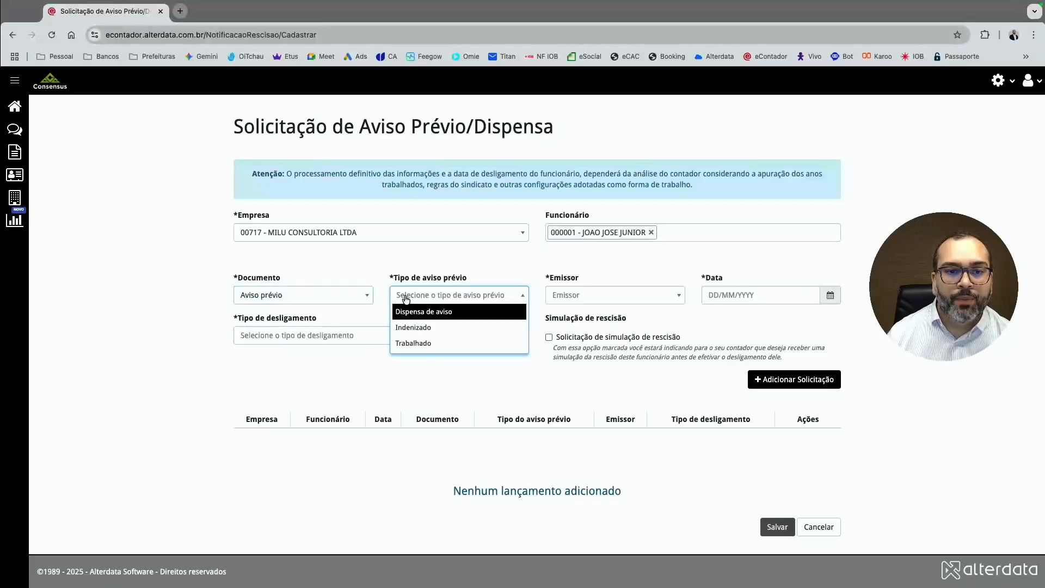
{"action": "left_click", "coordinate": [416, 312]}
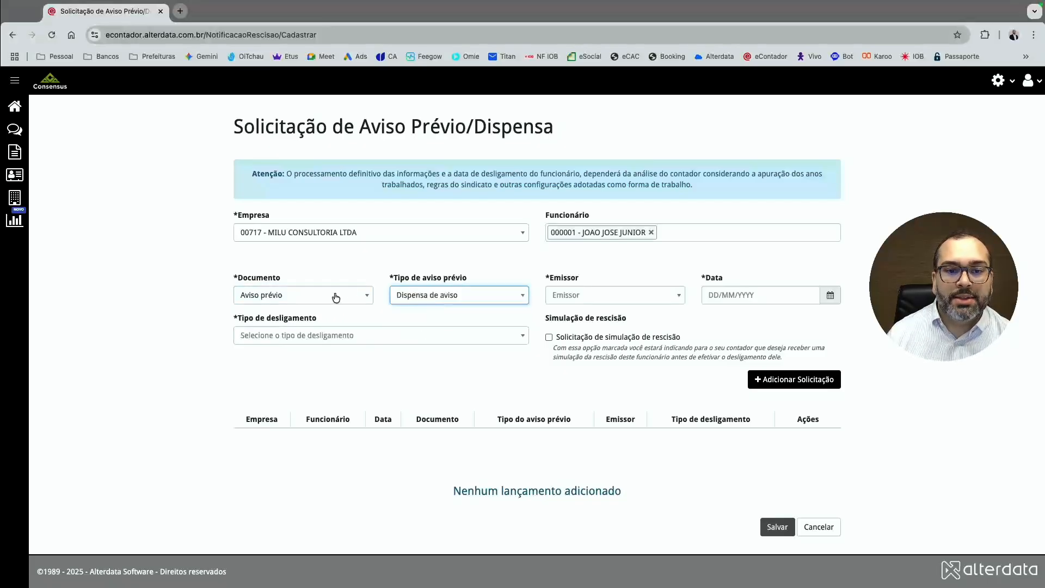
Switch Documento to Comunicado de dispensa and back to Aviso prévio
{"action": "left_click", "coordinate": [337, 296]}
{"action": "left_click", "coordinate": [297, 329]}
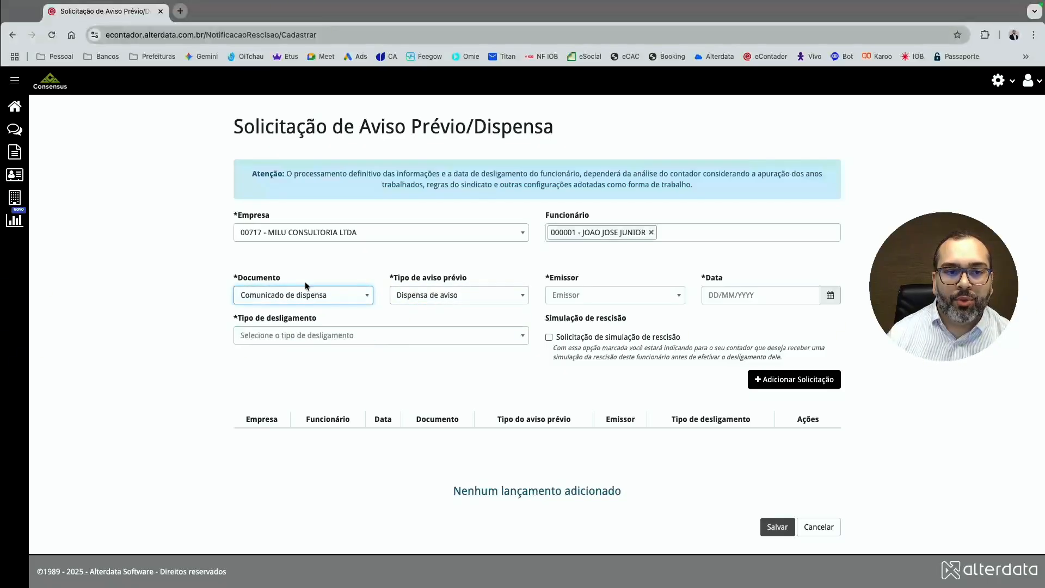
{"action": "left_click", "coordinate": [321, 296]}
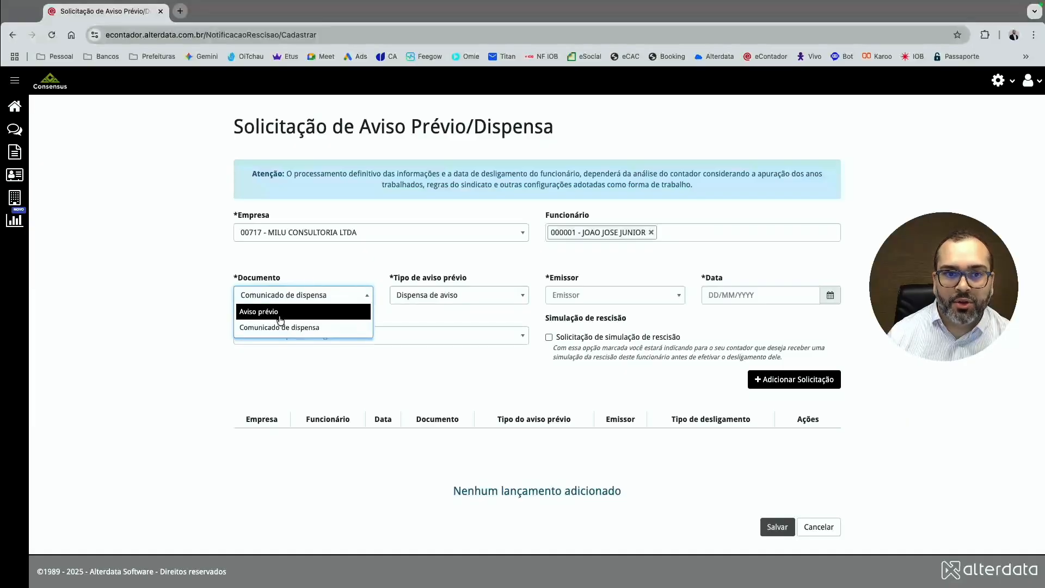
{"action": "left_click", "coordinate": [262, 312]}
Try Indenizado and Trabalhado as the Tipo de aviso prévio, and settle on Trabalhado
{"action": "left_click", "coordinate": [440, 295]}
{"action": "left_click", "coordinate": [433, 328]}
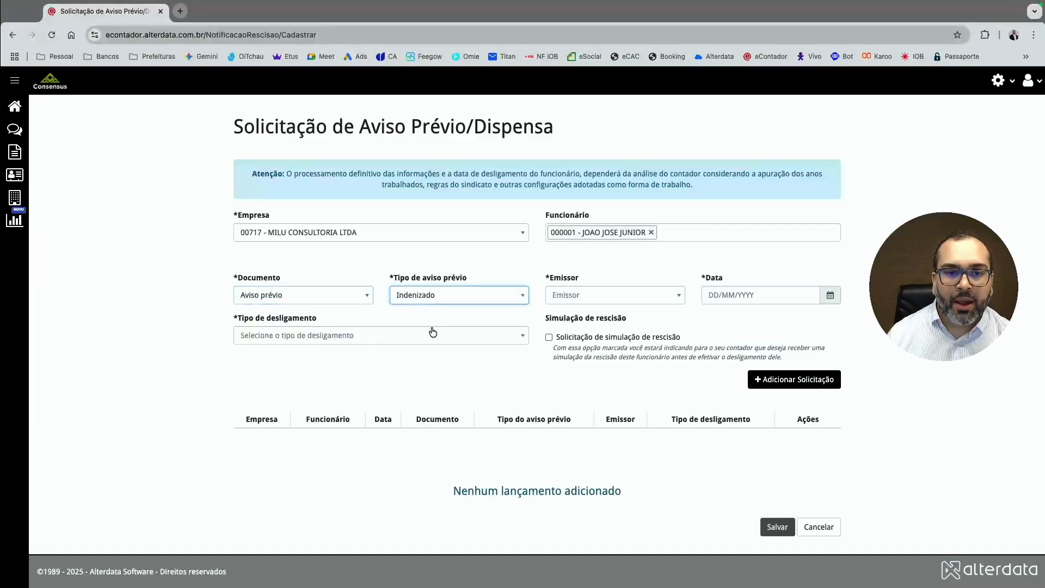
{"action": "left_click", "coordinate": [439, 296]}
{"action": "left_click", "coordinate": [428, 343]}
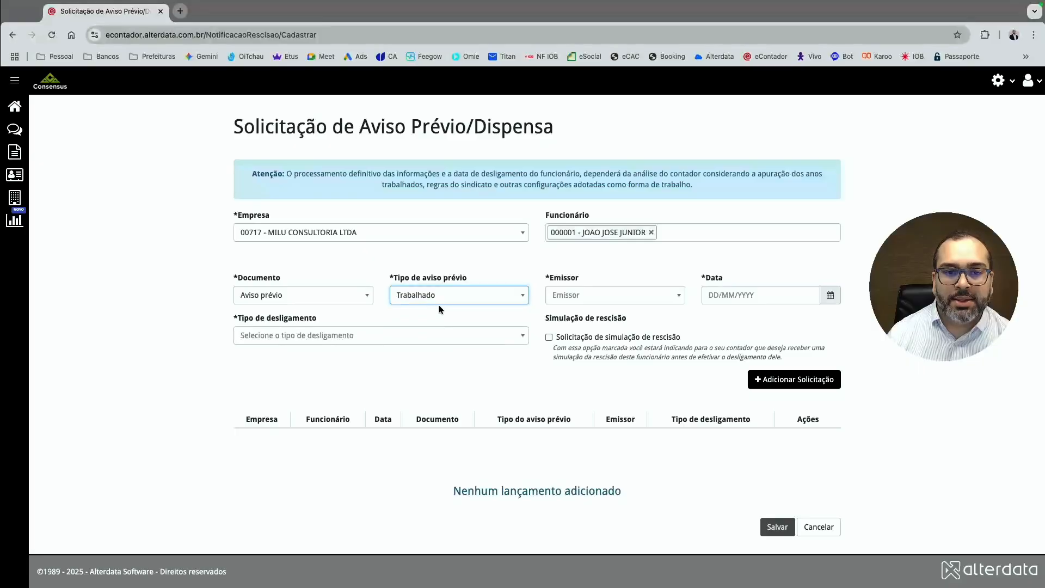
{"action": "left_click", "coordinate": [439, 300]}
{"action": "left_click", "coordinate": [430, 327]}
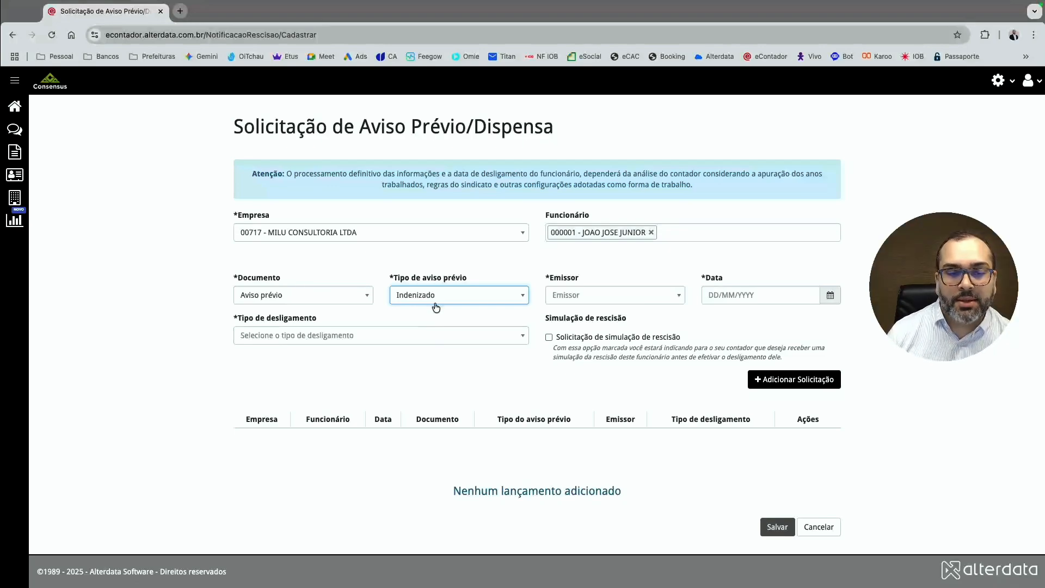
{"action": "left_click", "coordinate": [438, 302]}
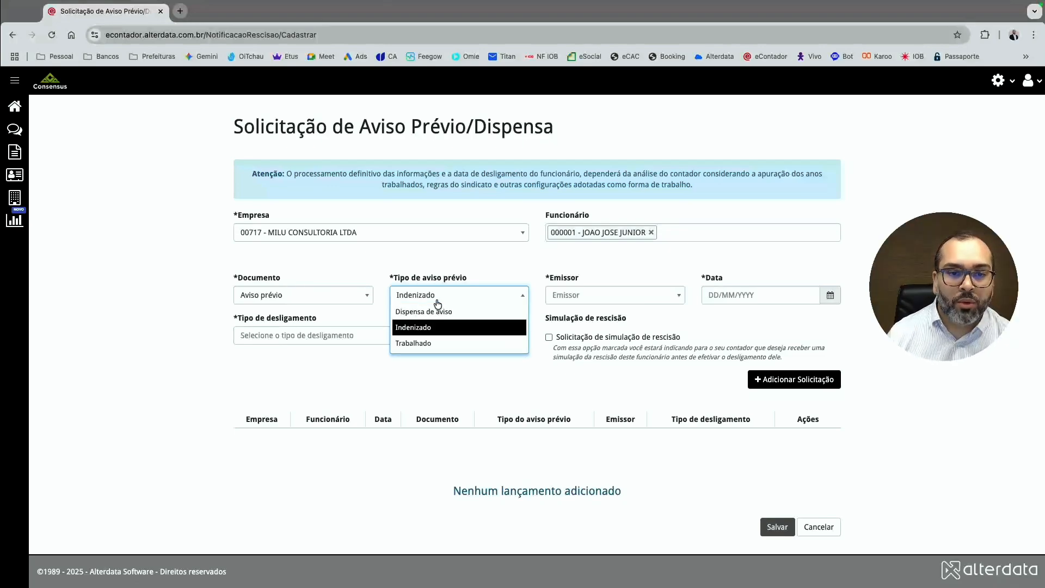
{"action": "left_click", "coordinate": [435, 343]}
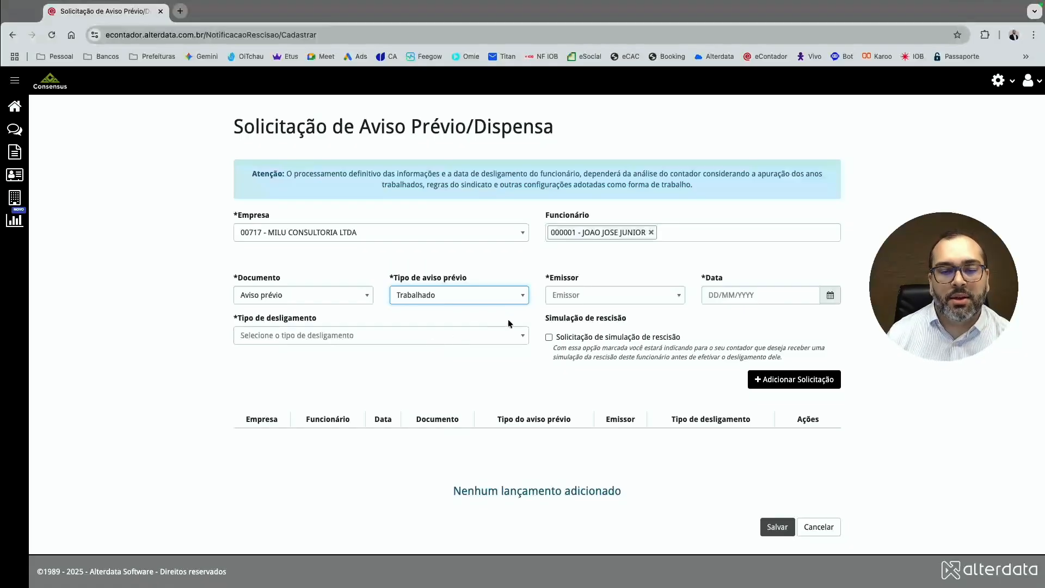
Set Emissor to Empregado and Data to 01/12/2025, keeping Trabalhado as the notice type
{"action": "left_click", "coordinate": [591, 298]}
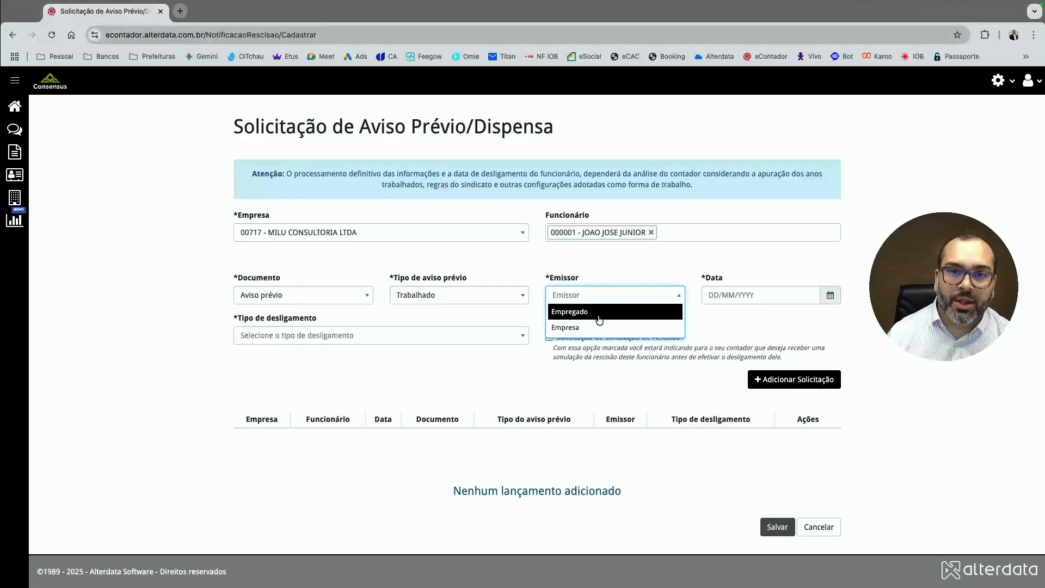
{"action": "left_click", "coordinate": [598, 313]}
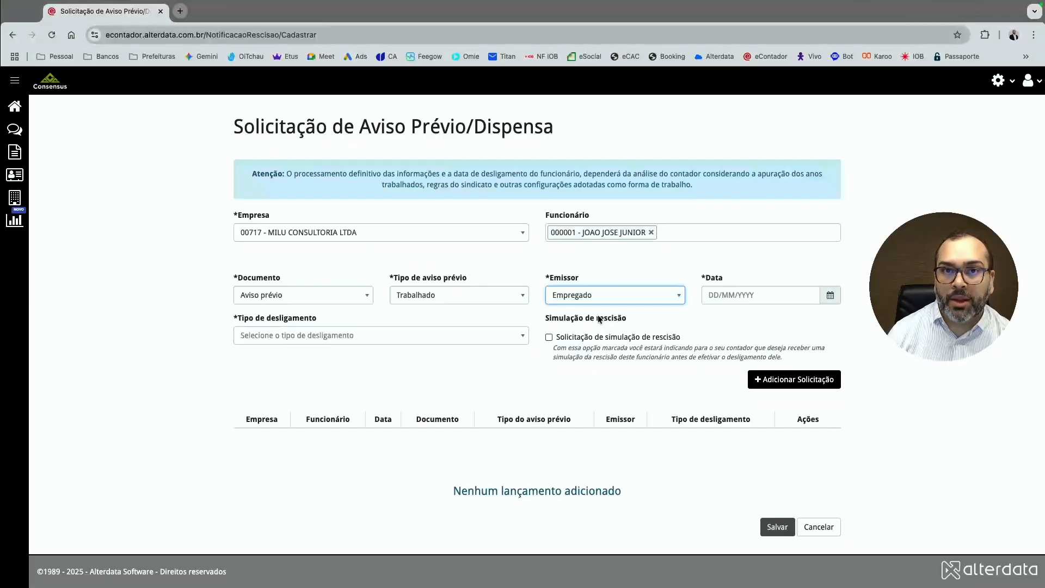
{"action": "left_click", "coordinate": [756, 294]}
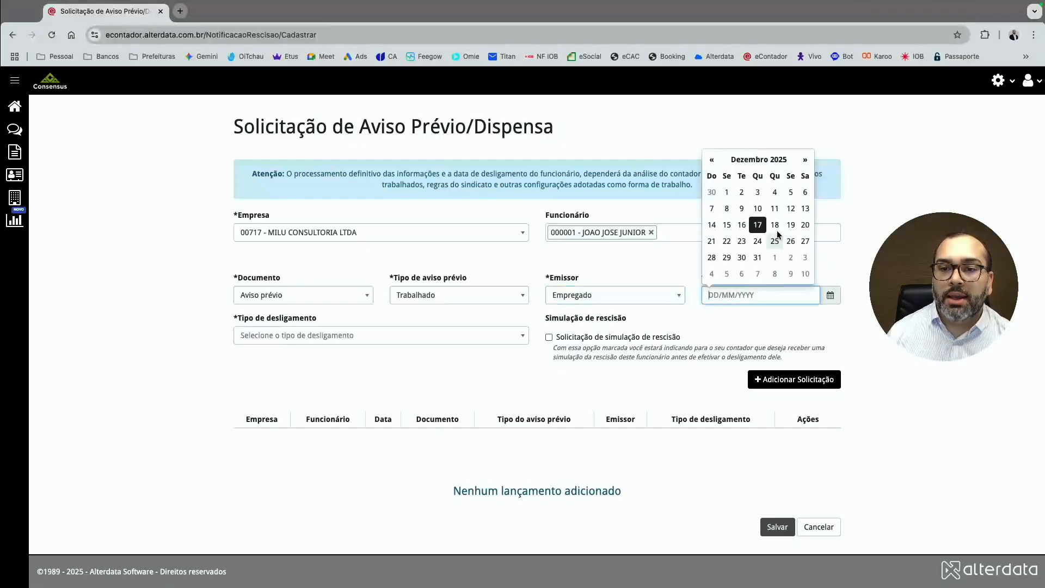
{"action": "left_click", "coordinate": [726, 192]}
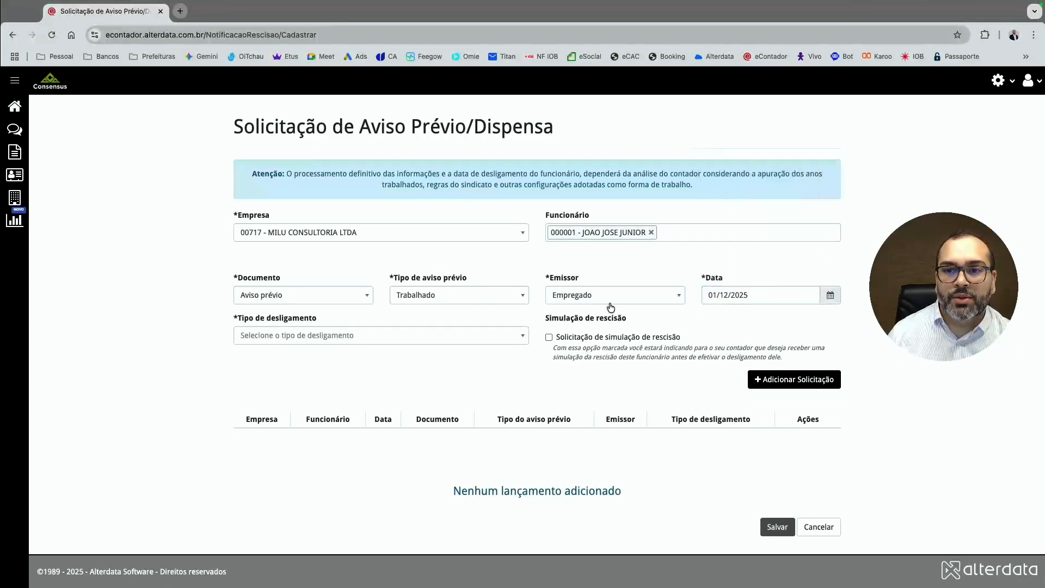
{"action": "left_click", "coordinate": [438, 295]}
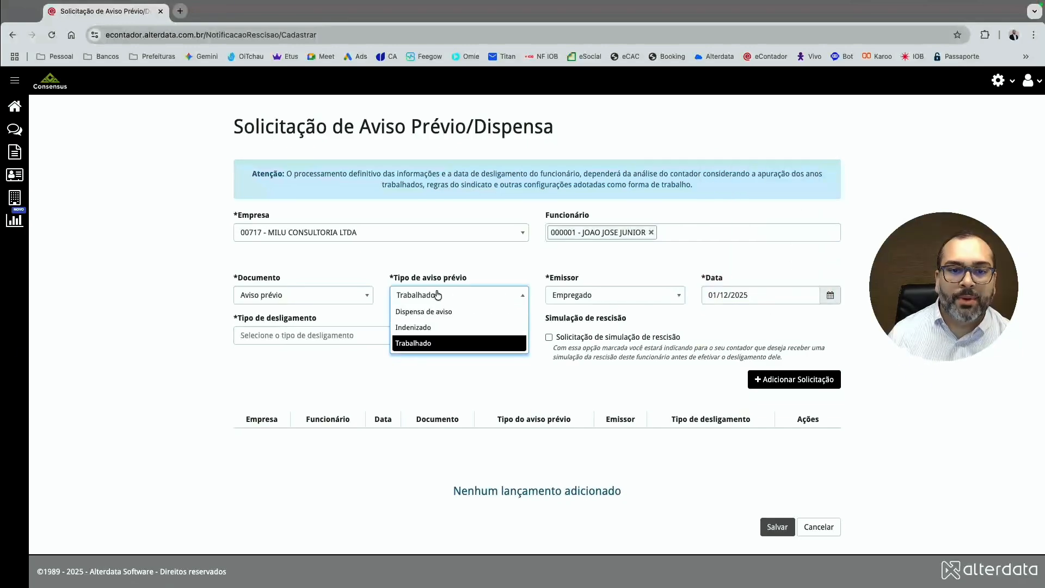
{"action": "left_click", "coordinate": [434, 343]}
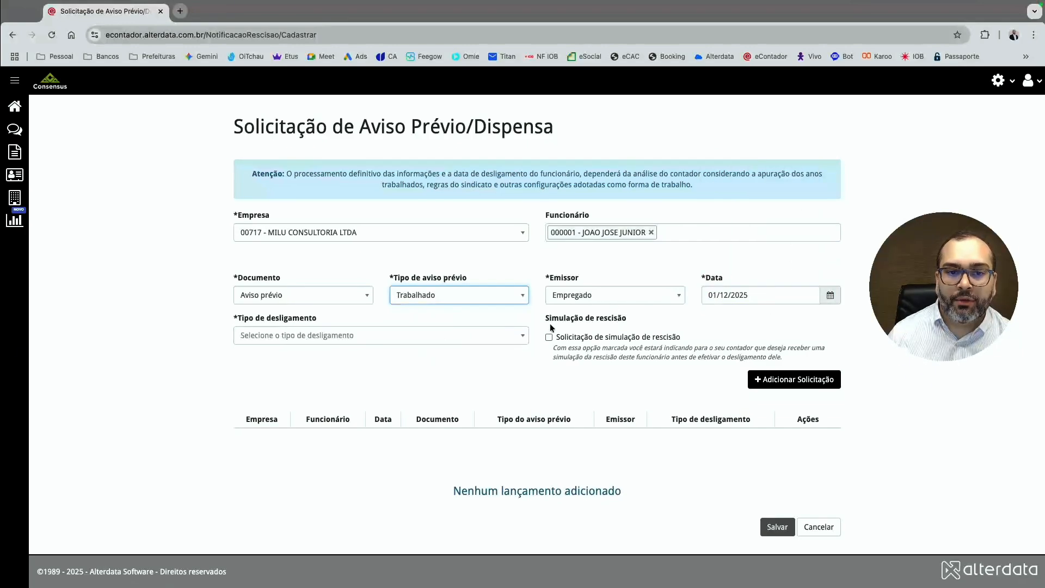
Review the Tipo de desligamento options, trying 10 and 12, and choose 20 - Pedido de demissão com justa causa (Rescisão indireta)
{"action": "left_click", "coordinate": [324, 335]}
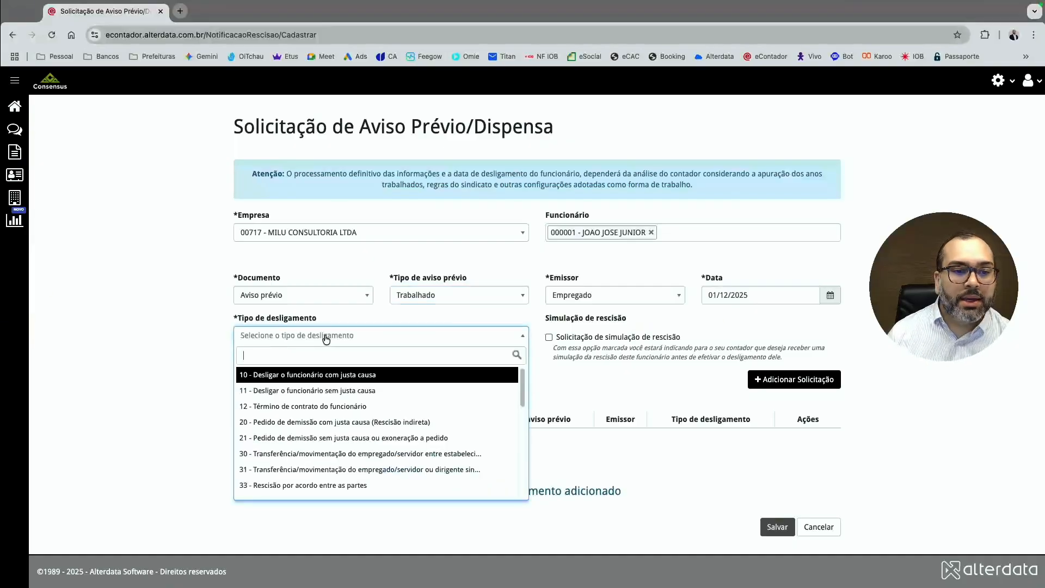
{"action": "scroll", "coordinate": [342, 406], "scroll_direction": "down", "scroll_amount": 10}
{"action": "scroll", "coordinate": [342, 406], "scroll_direction": "up", "scroll_amount": 10}
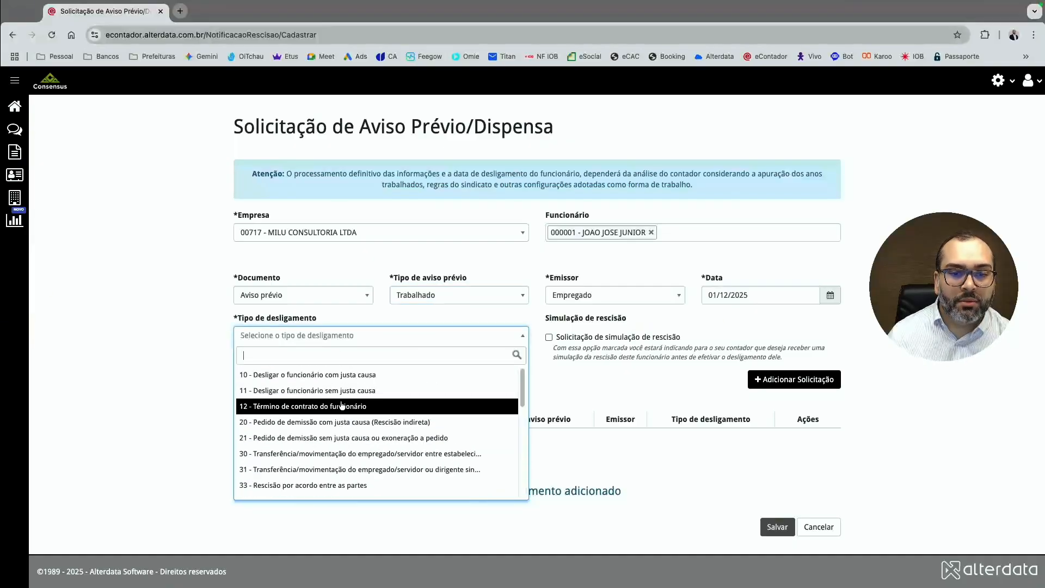
{"action": "scroll", "coordinate": [342, 414], "scroll_direction": "down", "scroll_amount": 10}
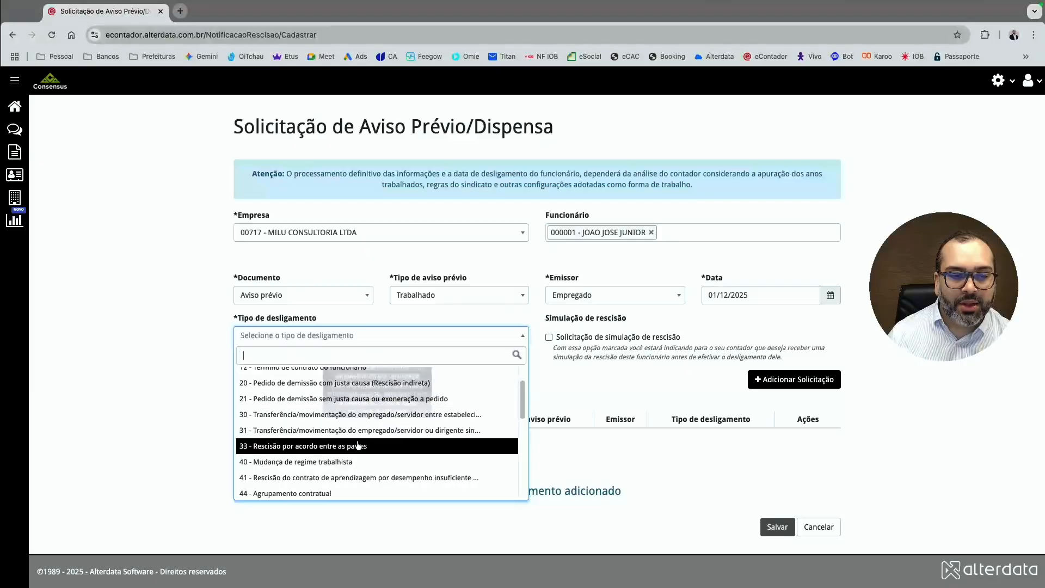
{"action": "scroll", "coordinate": [354, 435], "scroll_direction": "up", "scroll_amount": 10}
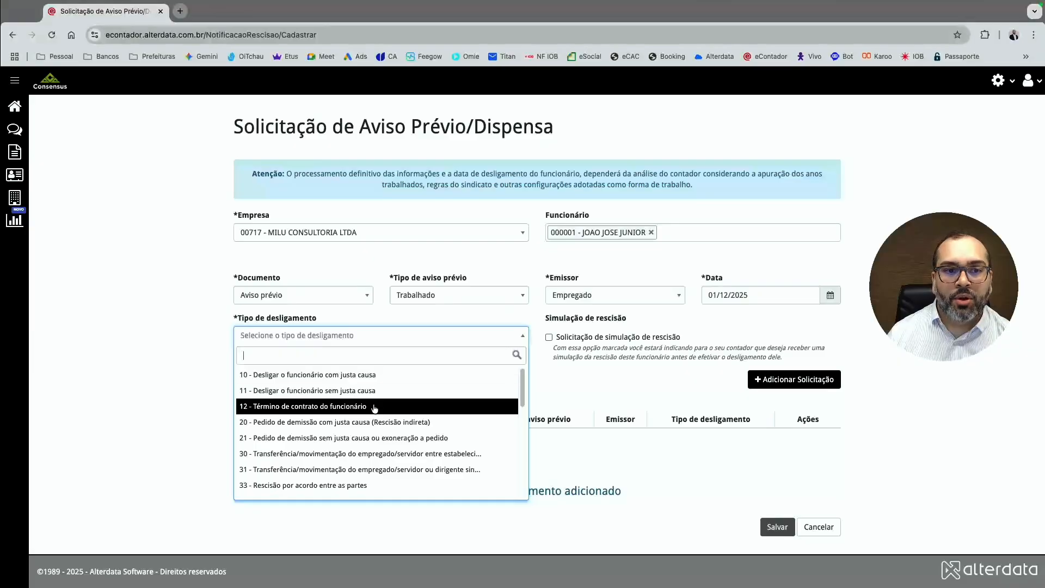
{"action": "scroll", "coordinate": [371, 408], "scroll_direction": "down", "scroll_amount": 10}
{"action": "scroll", "coordinate": [371, 408], "scroll_direction": "up", "scroll_amount": 10}
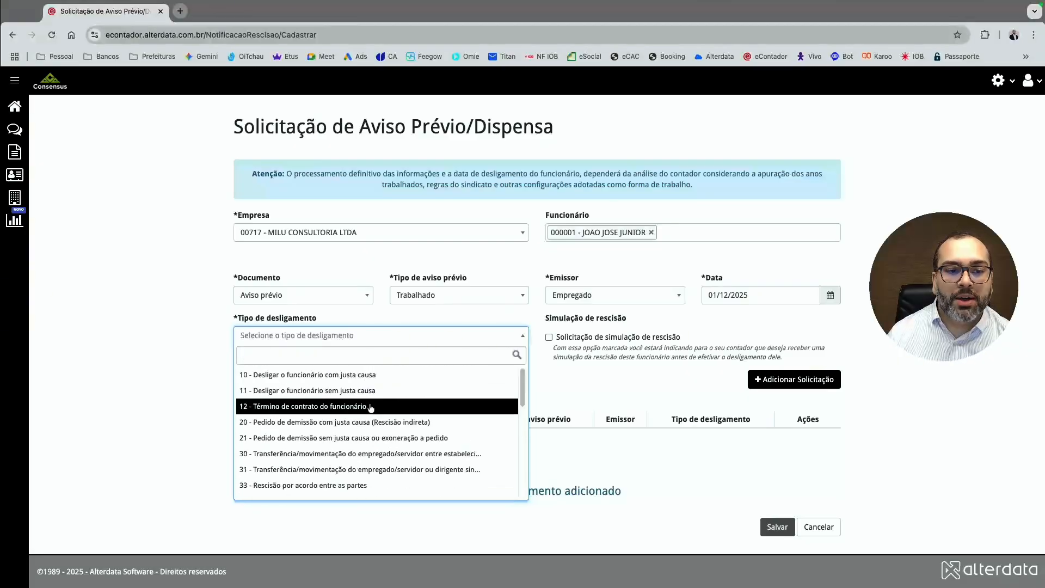
{"action": "left_click", "coordinate": [361, 374]}
{"action": "left_click", "coordinate": [381, 340]}
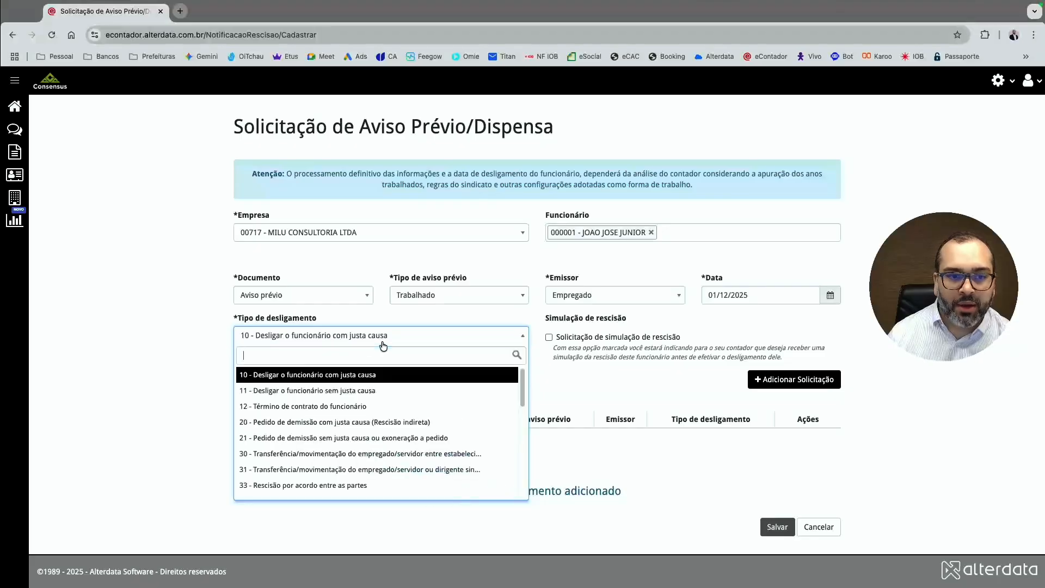
{"action": "left_click", "coordinate": [360, 408]}
{"action": "left_click", "coordinate": [333, 337]}
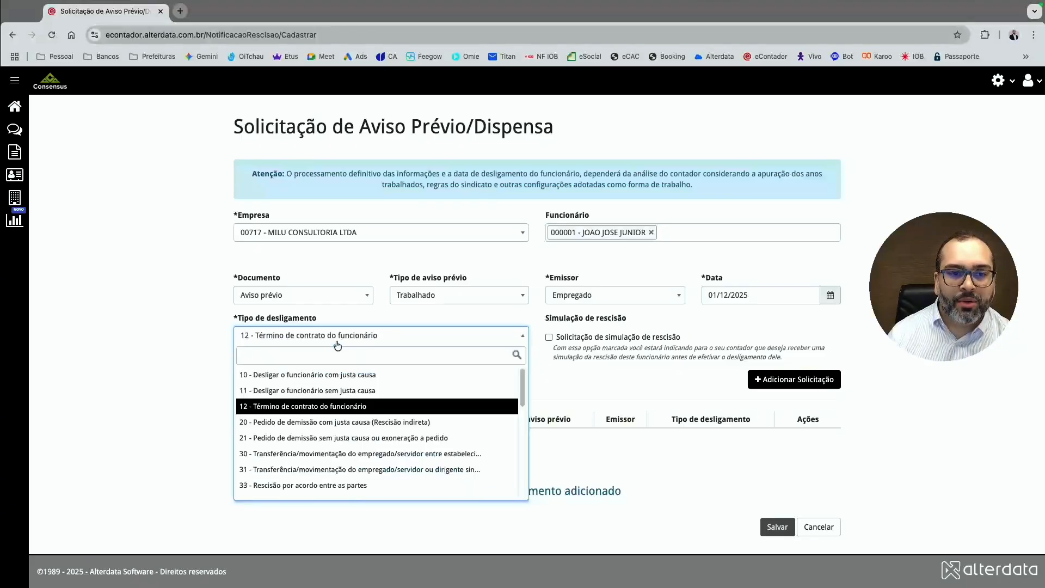
{"action": "left_click", "coordinate": [336, 420]}
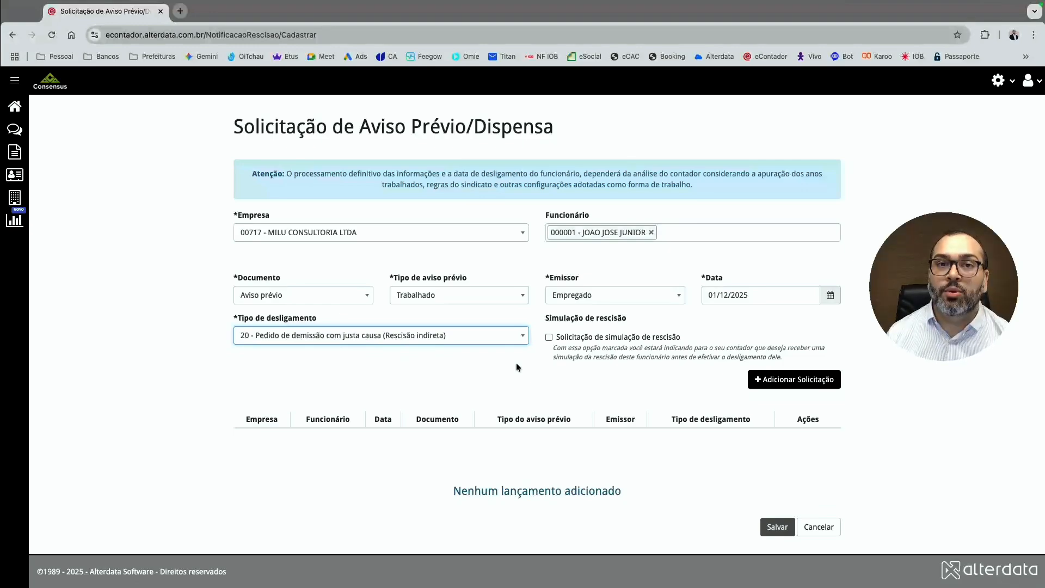
Add the request with Solicitação de simulação de rescisão left off, and select company 00717 - MILU CONSULTORIA LTDA for another entry
{"action": "left_click", "coordinate": [549, 337]}
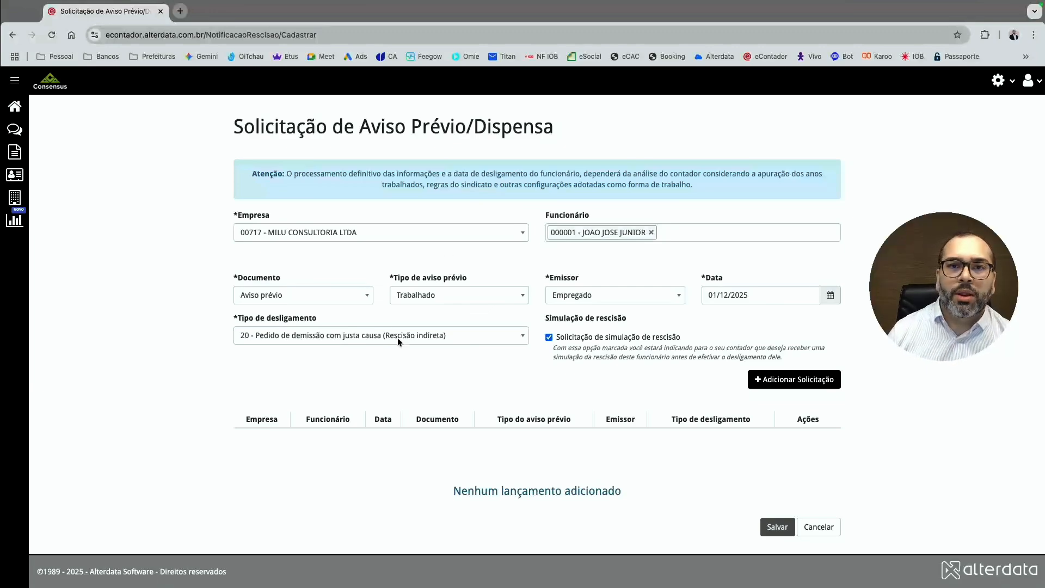
{"action": "left_click", "coordinate": [584, 341]}
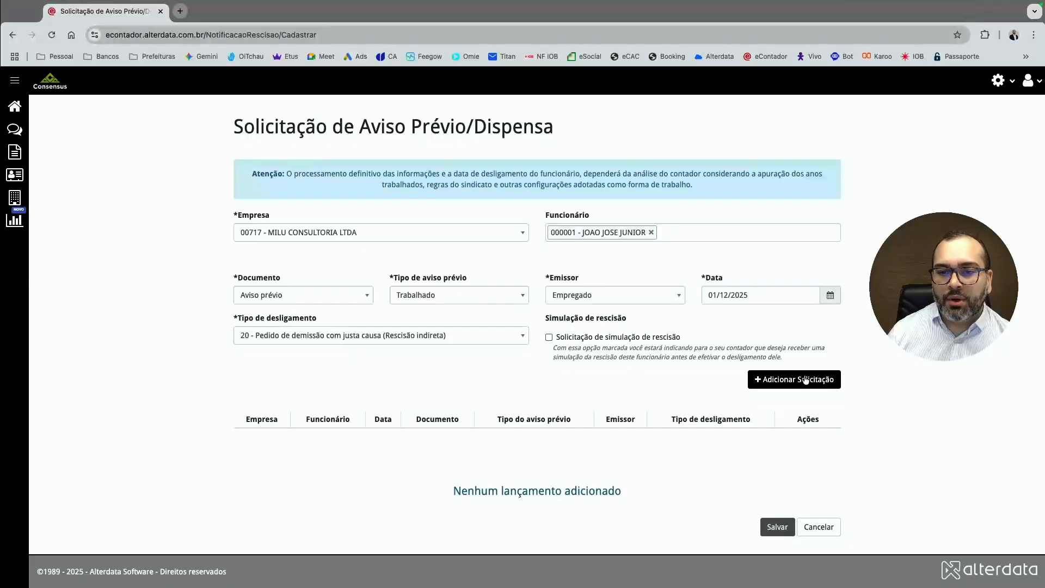
{"action": "left_click", "coordinate": [805, 380]}
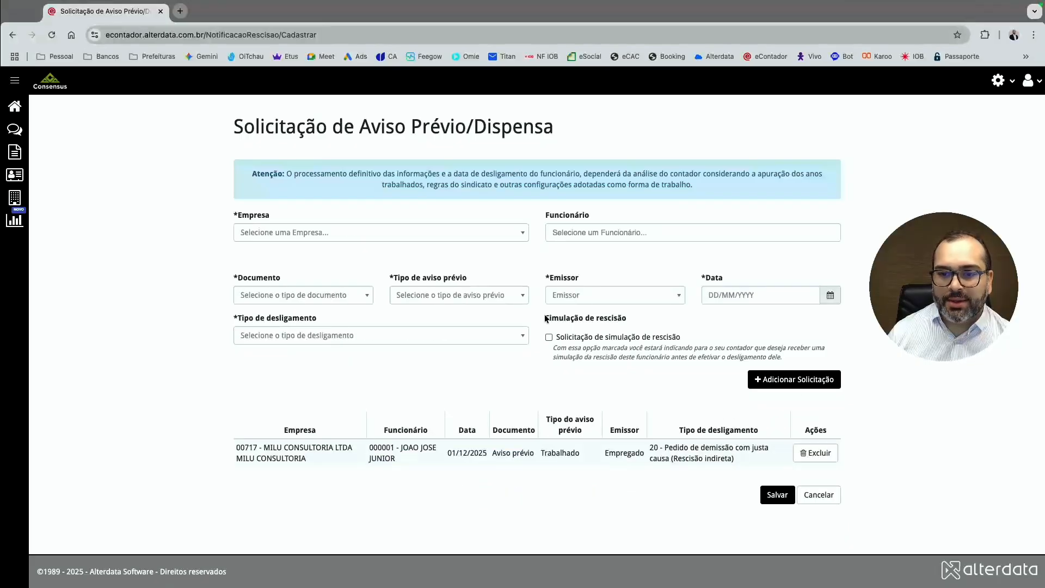
{"action": "left_click", "coordinate": [501, 237]}
{"action": "left_click", "coordinate": [460, 245]}
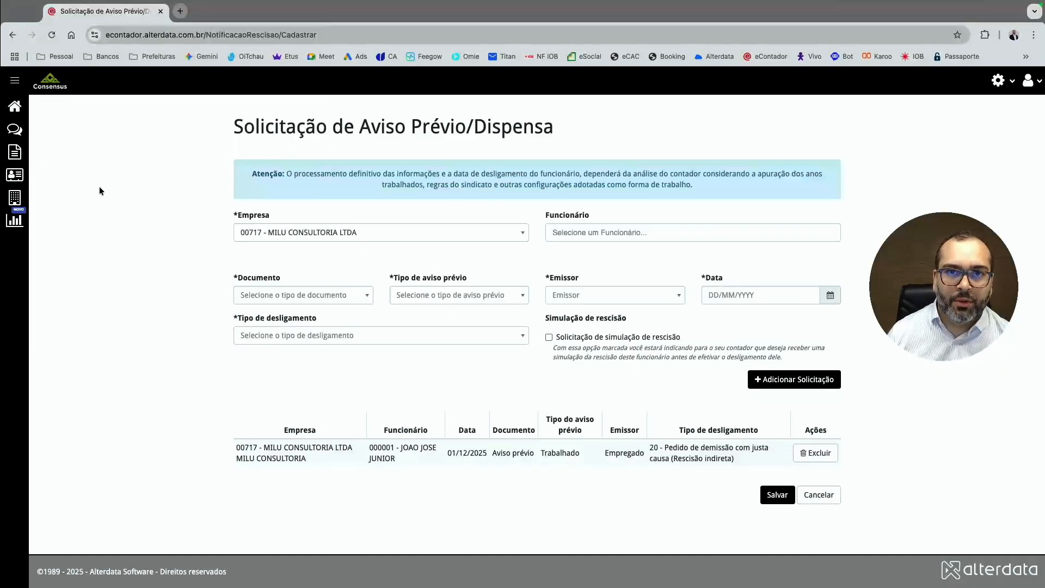
Leave the unsaved Pré-demissão request and show the Empresas options in the portal navigation
{"action": "left_click", "coordinate": [13, 151]}
{"action": "left_click", "coordinate": [15, 175]}
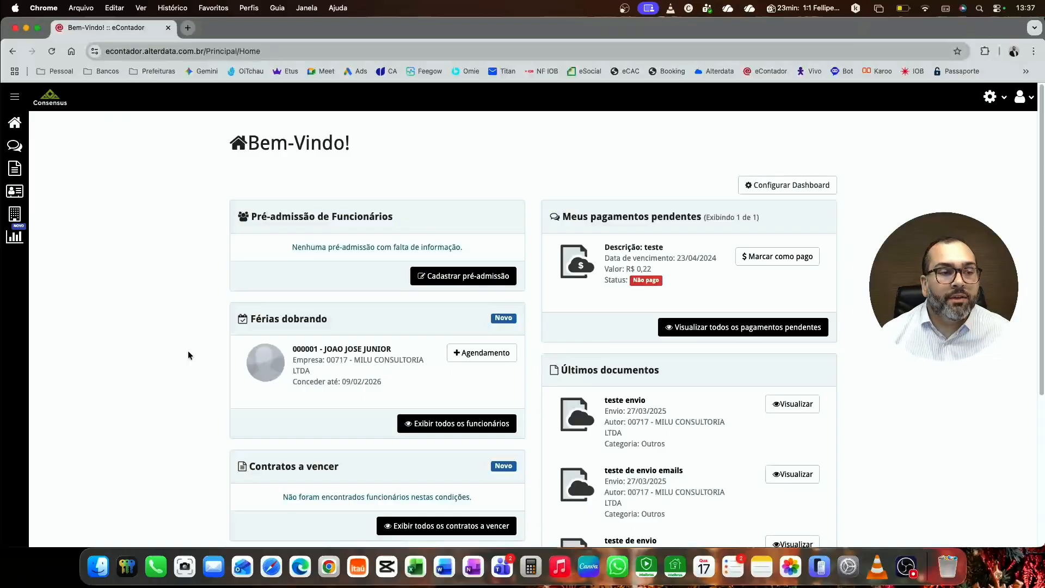
{"action": "left_click", "coordinate": [19, 218]}
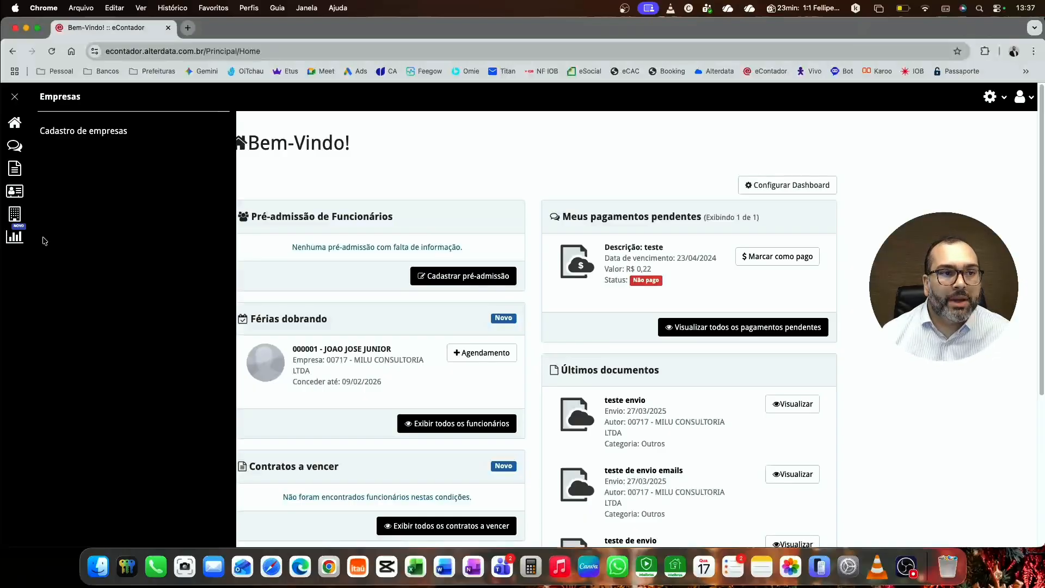
Open Cadastro de empresas and expand the registration details of company 00717 - MILU CONSULTORIA LTDA
{"action": "left_click", "coordinate": [82, 132]}
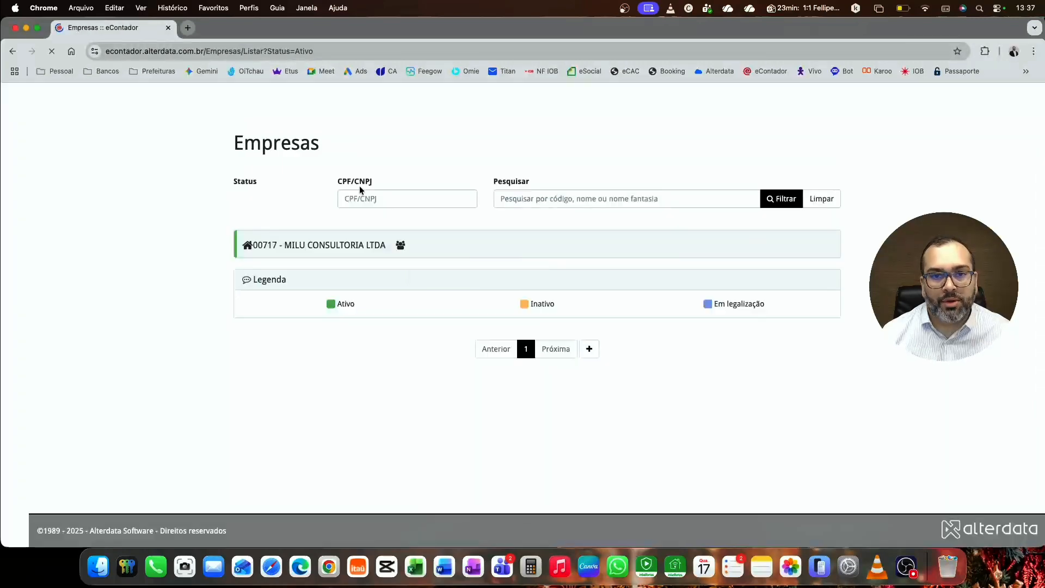
{"action": "left_click", "coordinate": [355, 245]}
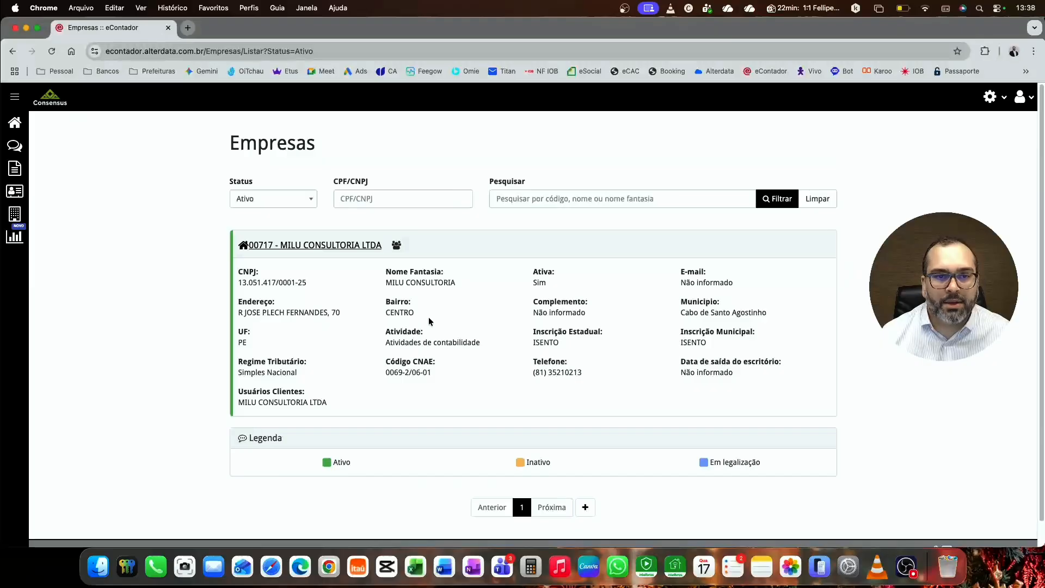
Open eIndicadores and review the Departamento Pessoal charts for active, admitted and dismissed employees and for job functions
{"action": "left_click", "coordinate": [14, 236]}
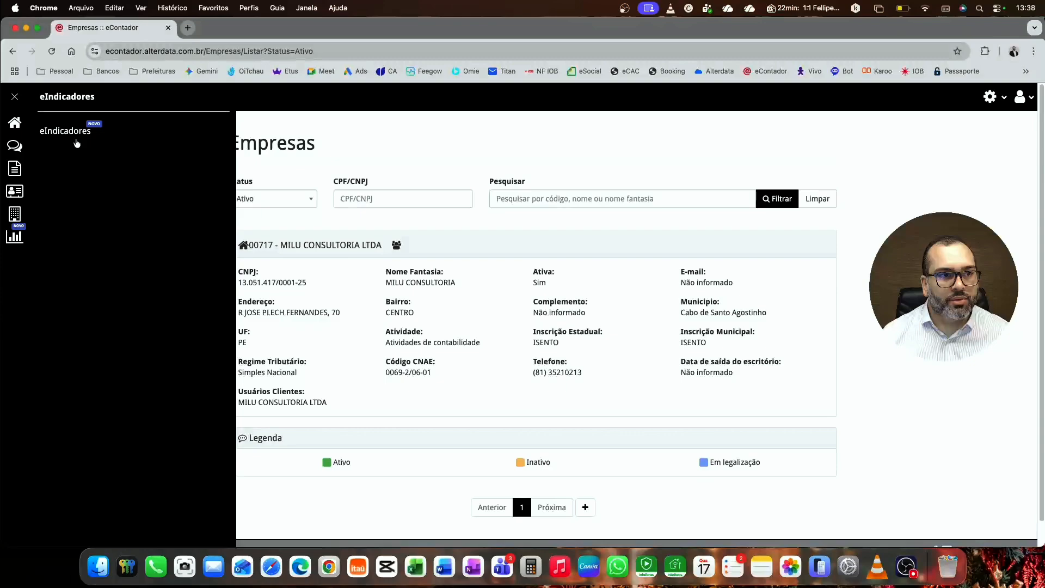
{"action": "left_click", "coordinate": [77, 142]}
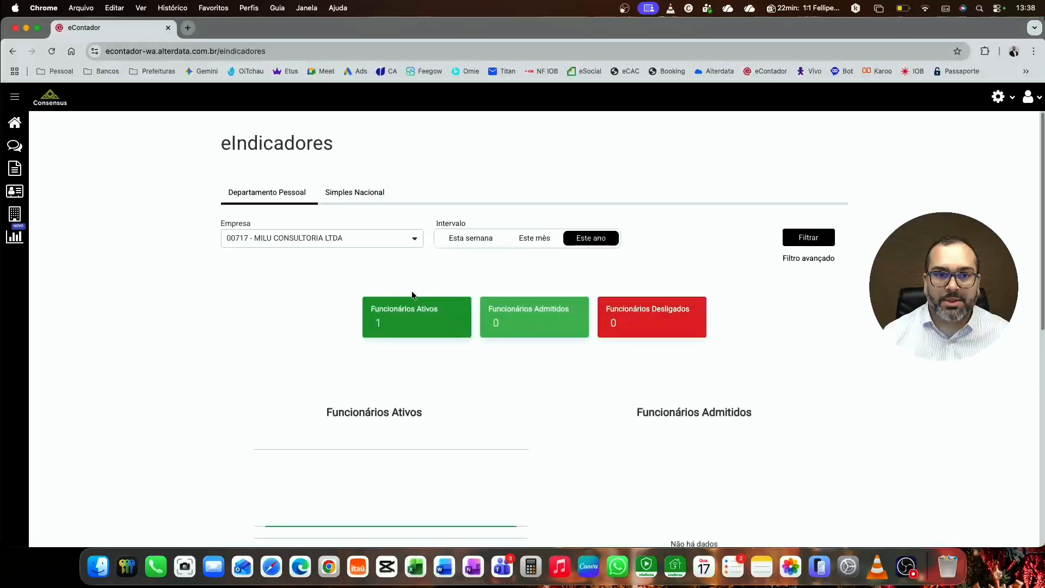
{"action": "scroll", "coordinate": [654, 275], "scroll_direction": "down", "scroll_amount": 4}
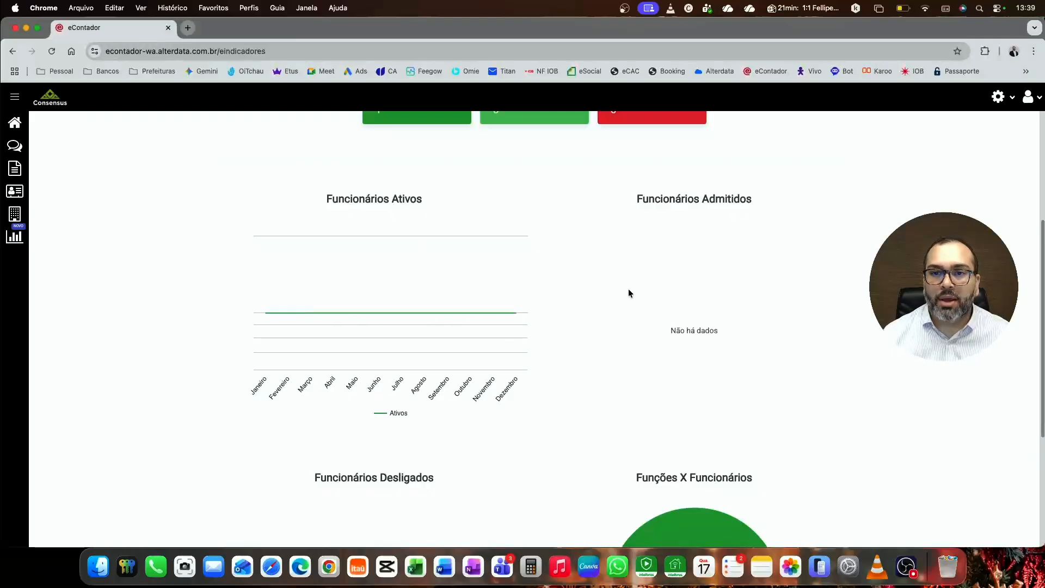
{"action": "scroll", "coordinate": [702, 333], "scroll_direction": "down", "scroll_amount": 5}
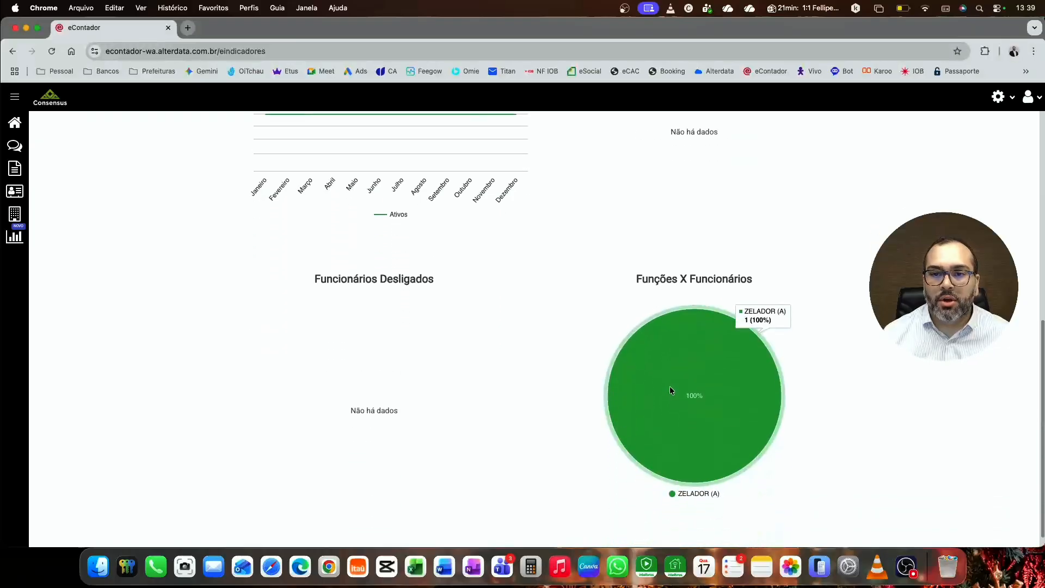
{"action": "scroll", "coordinate": [478, 403], "scroll_direction": "up", "scroll_amount": 9}
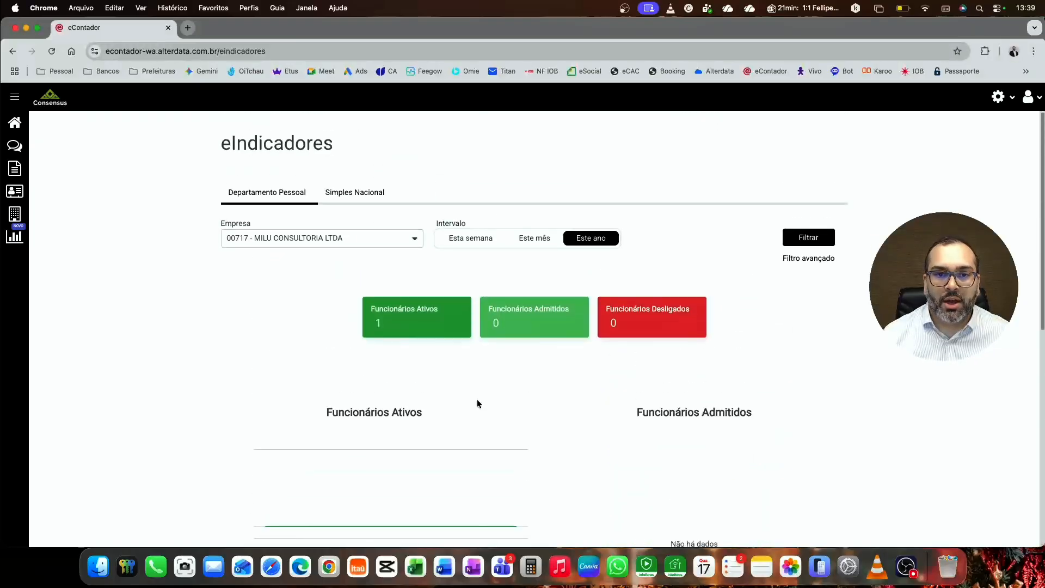
Show the Simples Nacional indicators and read the explanations of the accumulated revenue, monthly revenue and available internal and external billing cards
{"action": "left_click", "coordinate": [375, 197]}
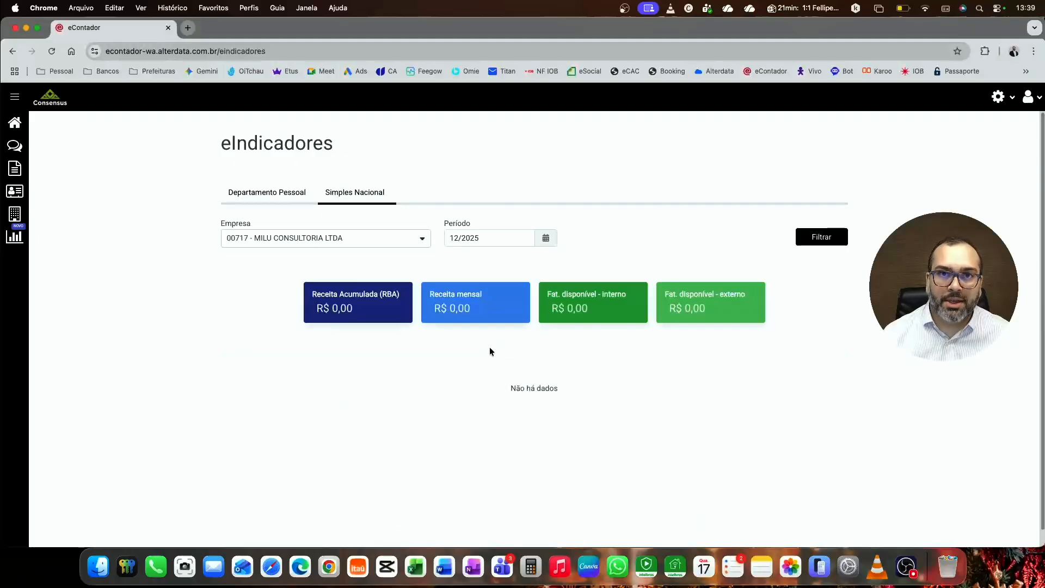
{"action": "scroll", "coordinate": [509, 368], "scroll_direction": "down", "scroll_amount": 1}
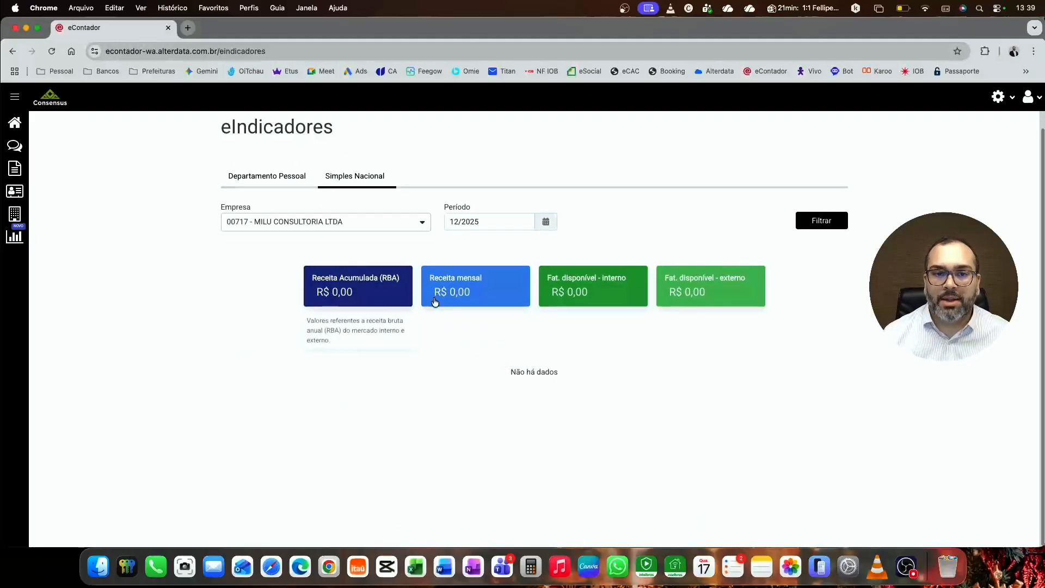
{"action": "mouse_move", "coordinate": [482, 297]}
{"action": "mouse_move", "coordinate": [592, 292]}
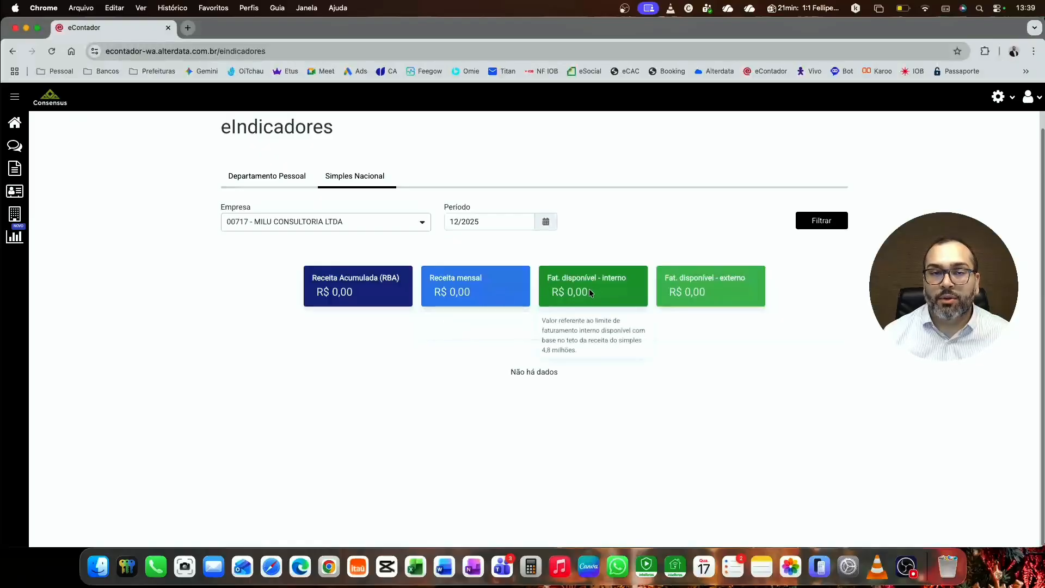
{"action": "mouse_move", "coordinate": [715, 295]}
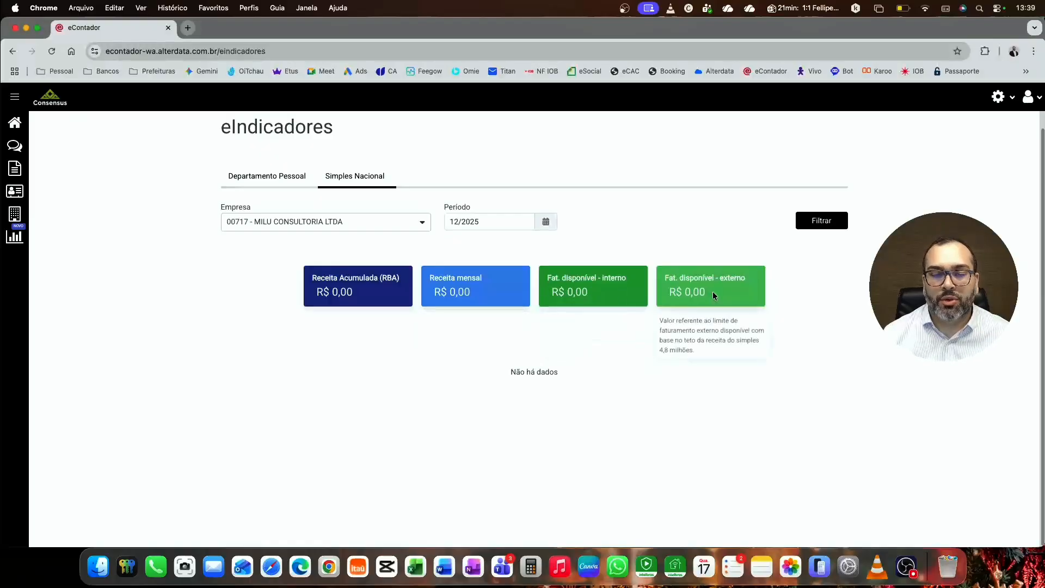